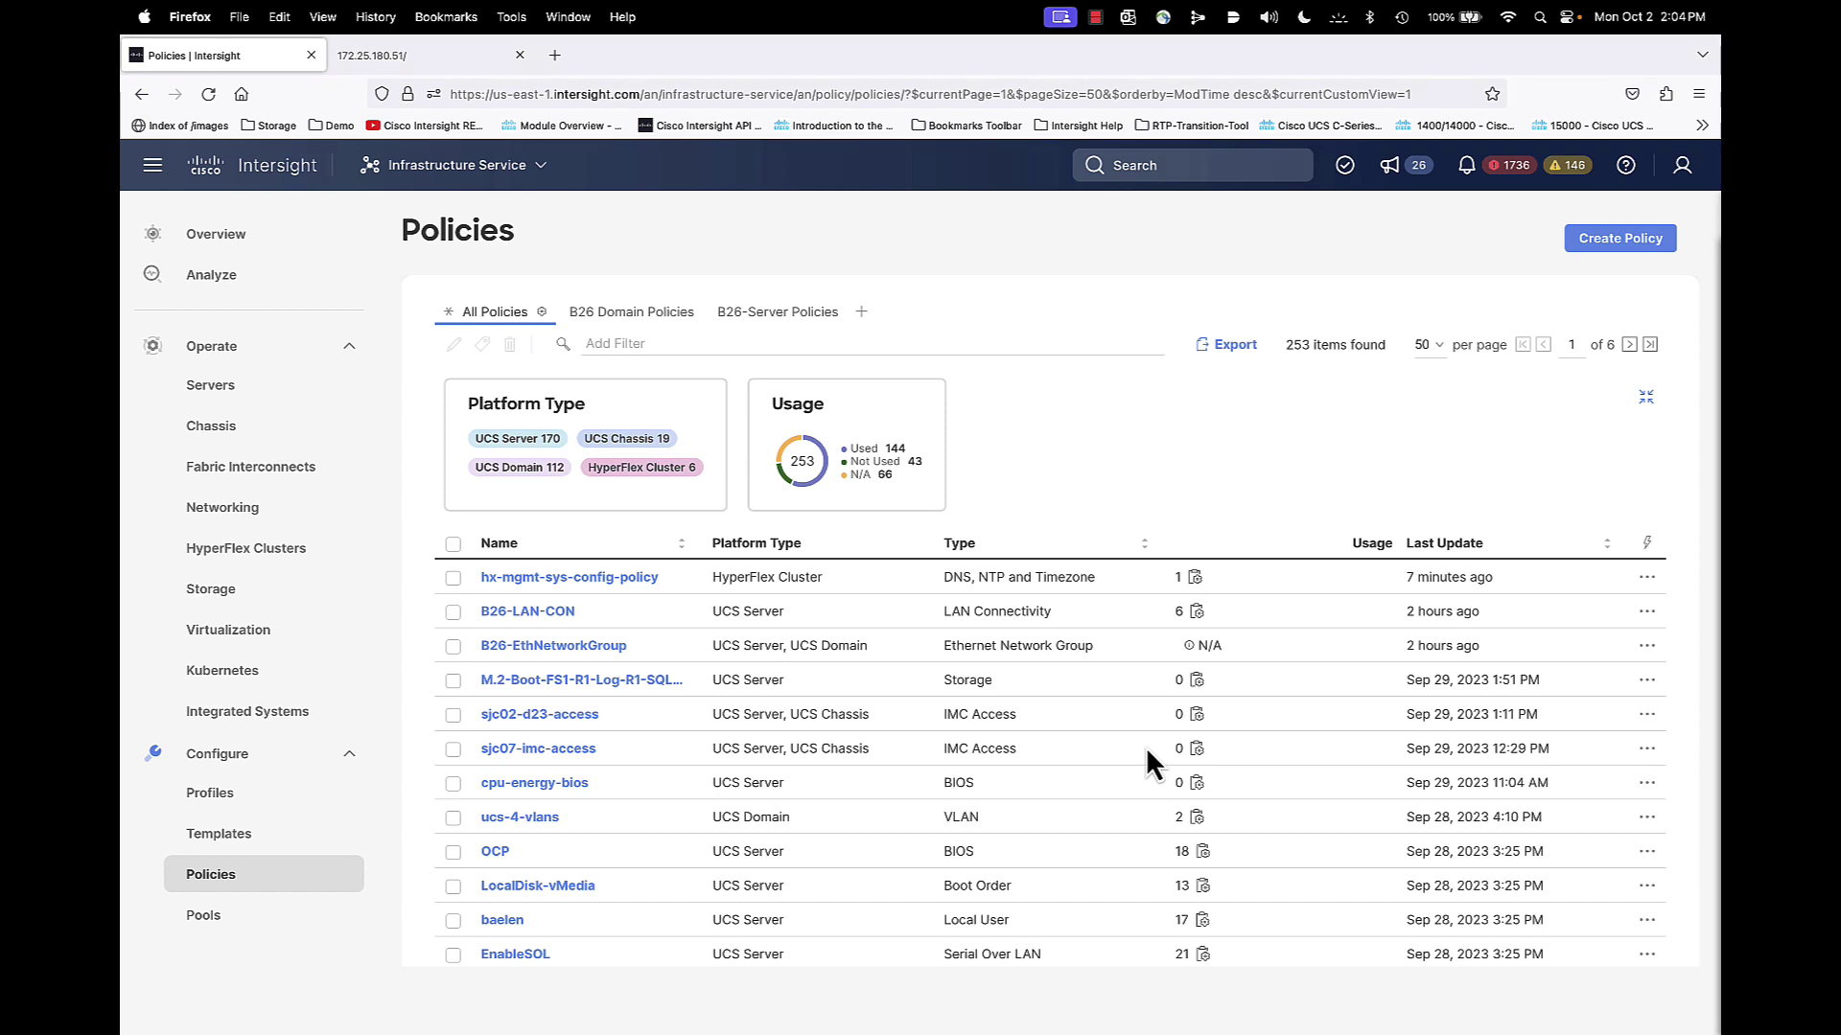
Start a new Ethernet Adapter policy from the UCS Server policy types
{"action": "left_click", "coordinate": [485, 182]}
{"action": "left_click", "coordinate": [485, 182]}
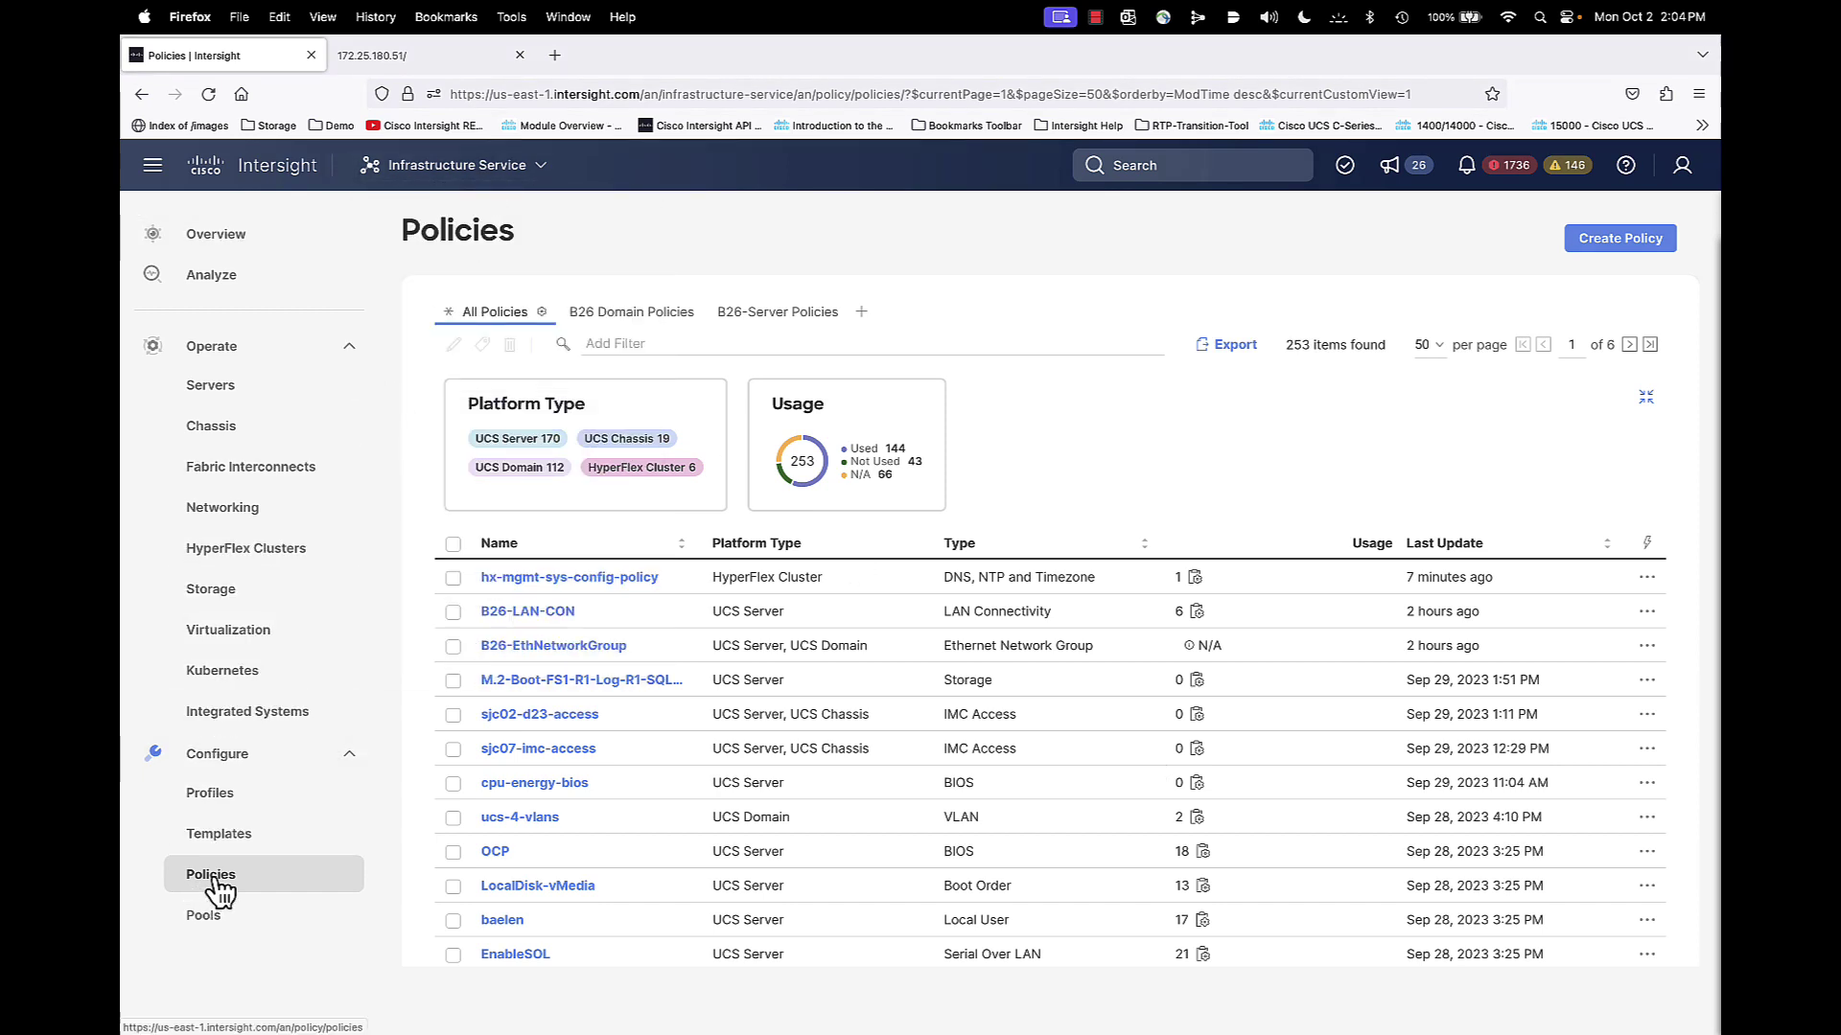
{"action": "left_click", "coordinate": [1622, 238]}
{"action": "left_click", "coordinate": [459, 493]}
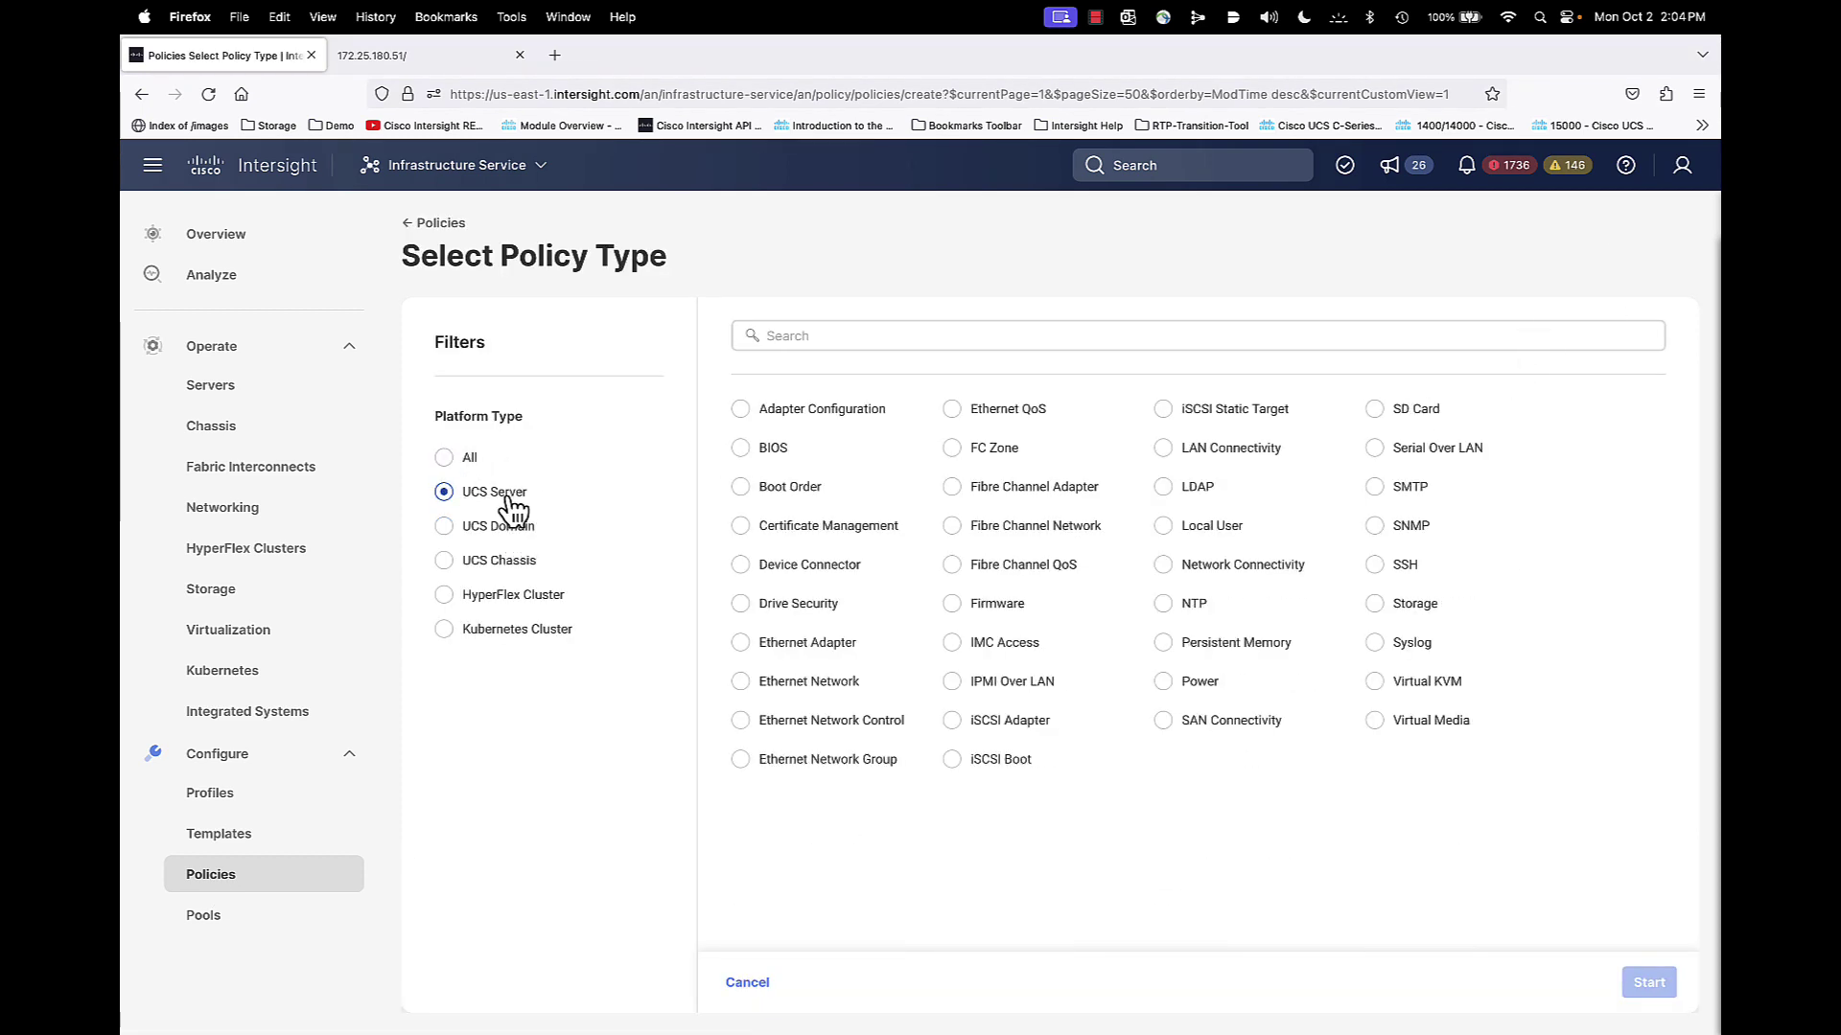
{"action": "left_click", "coordinate": [776, 650]}
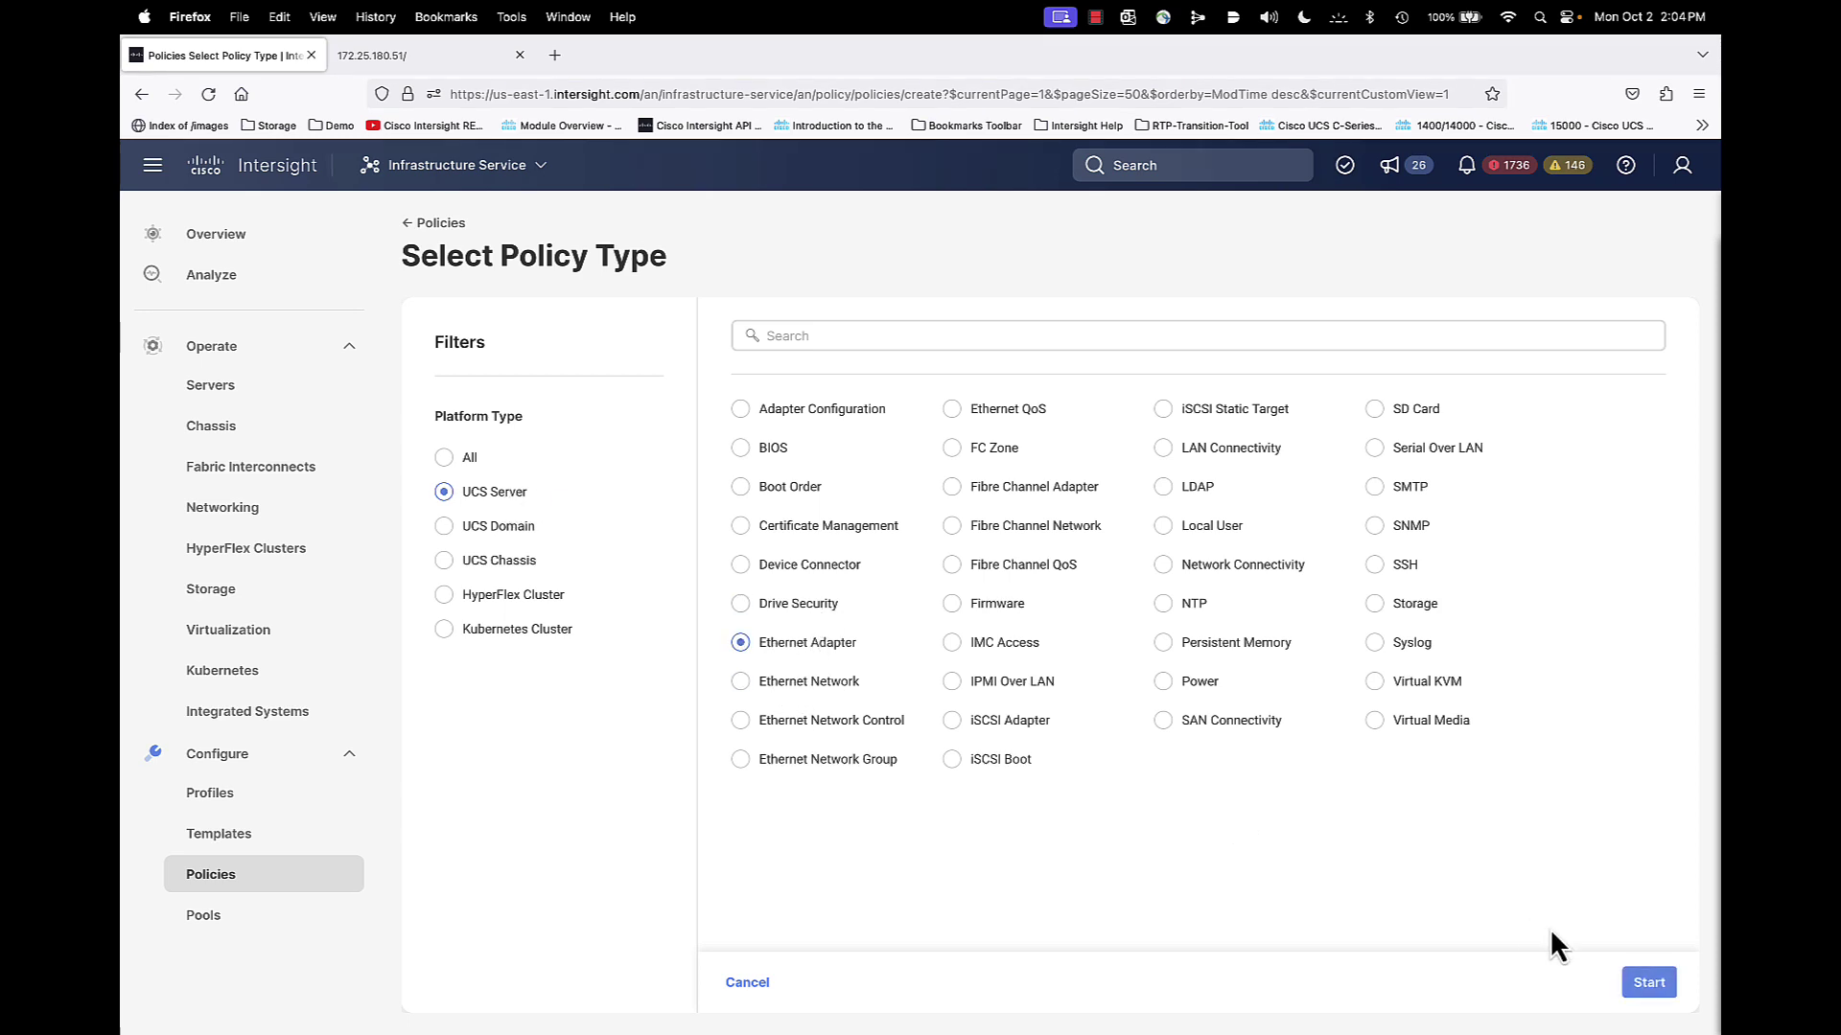
{"action": "left_click", "coordinate": [1647, 982]}
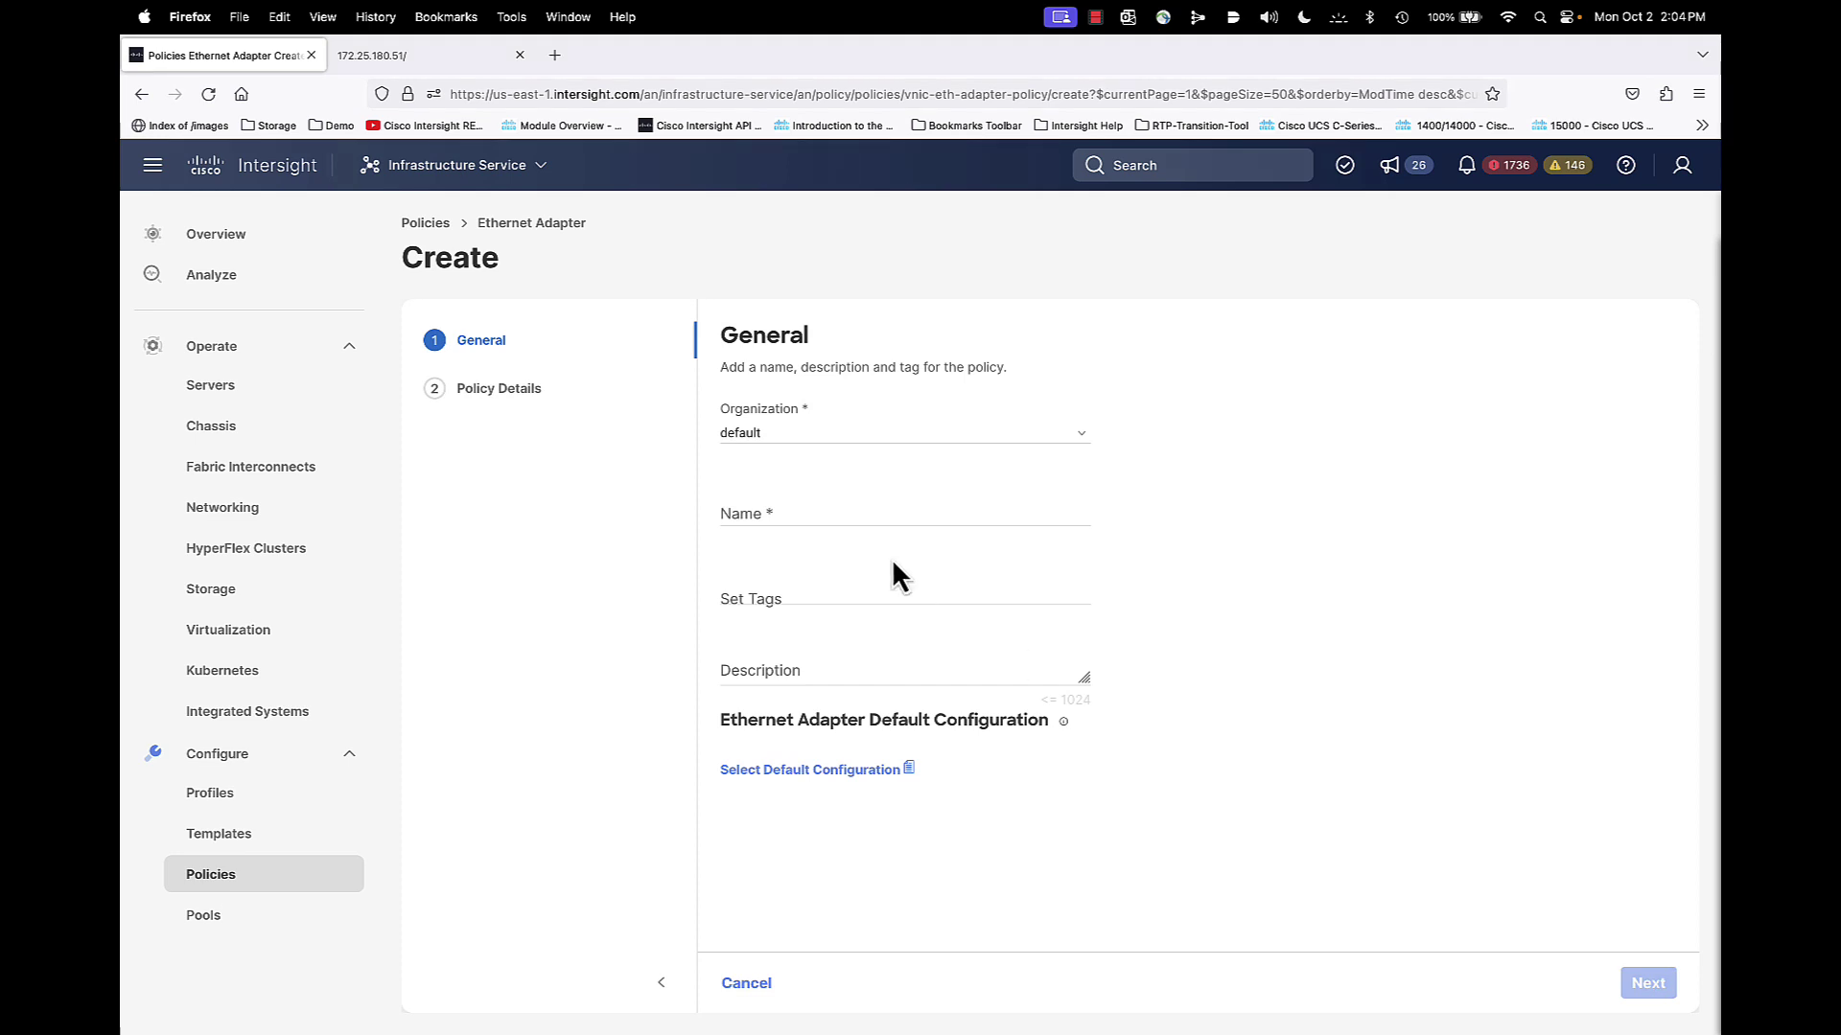
Name the policy EthAdapter-Windows
{"action": "left_click", "coordinate": [810, 511]}
{"action": "type", "text": "Eth"}
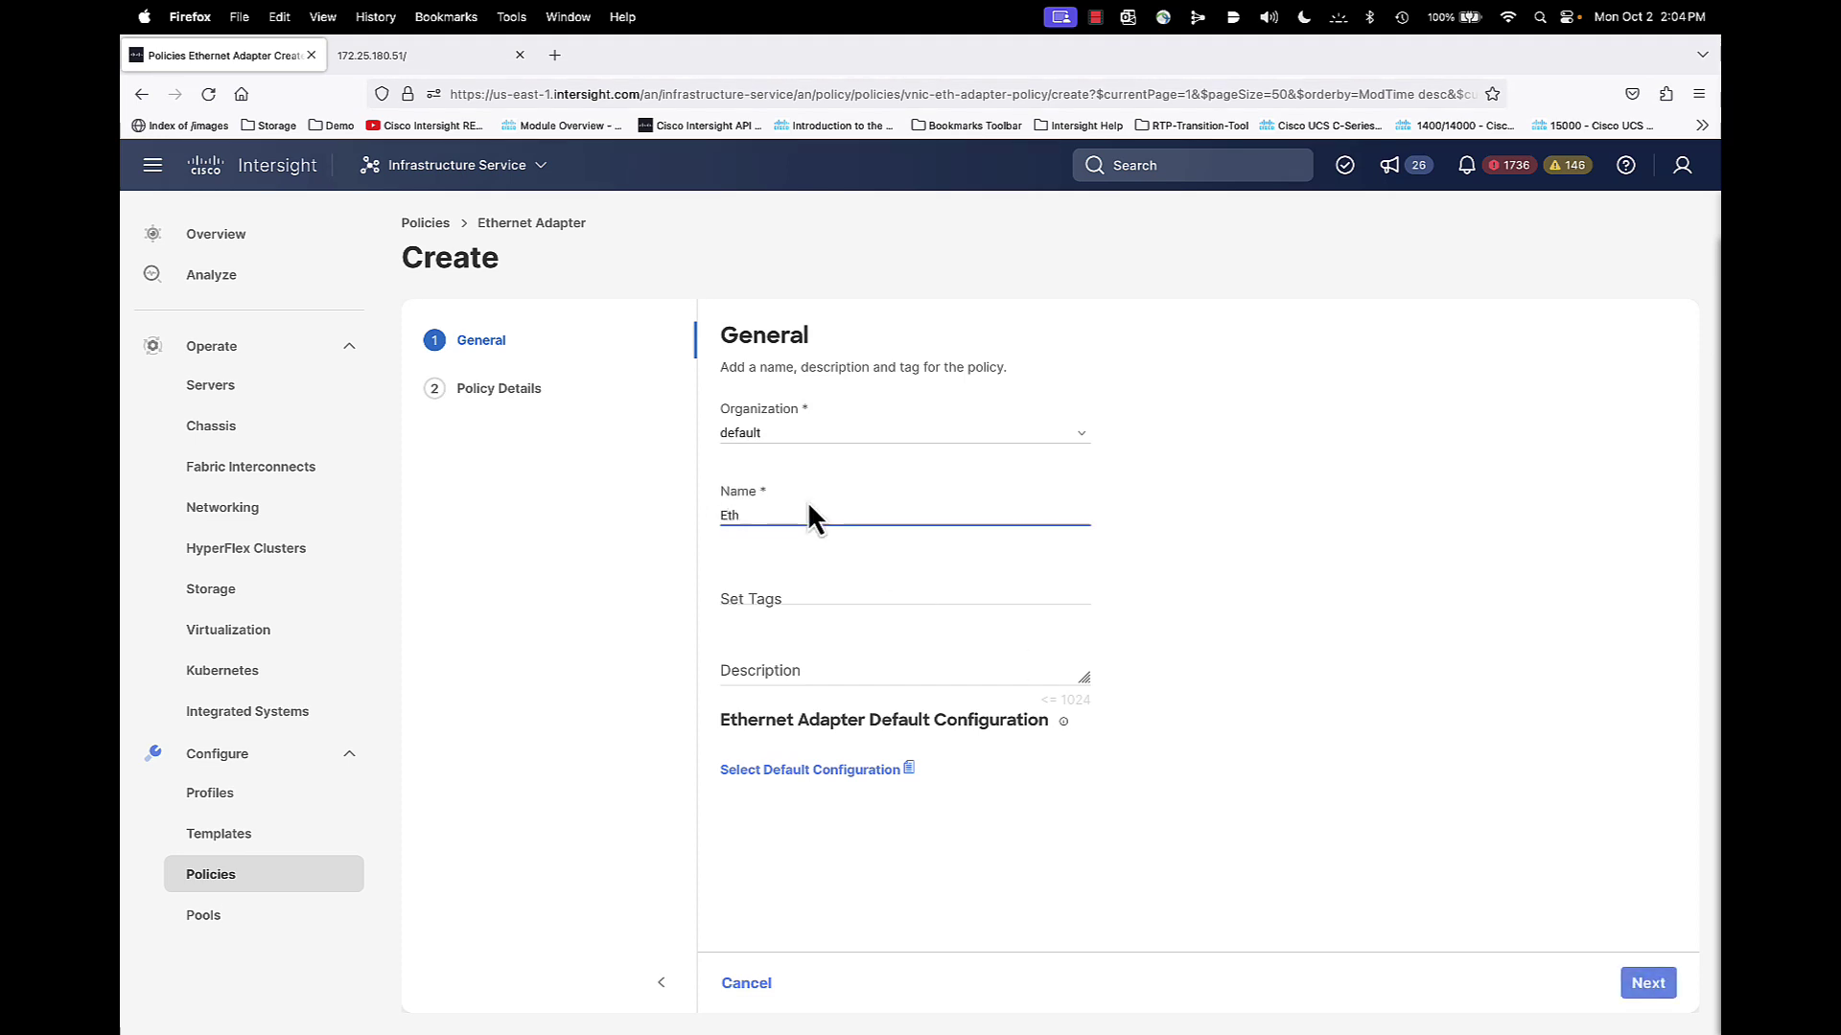
{"action": "type", "text": "Adapter-Windows"}
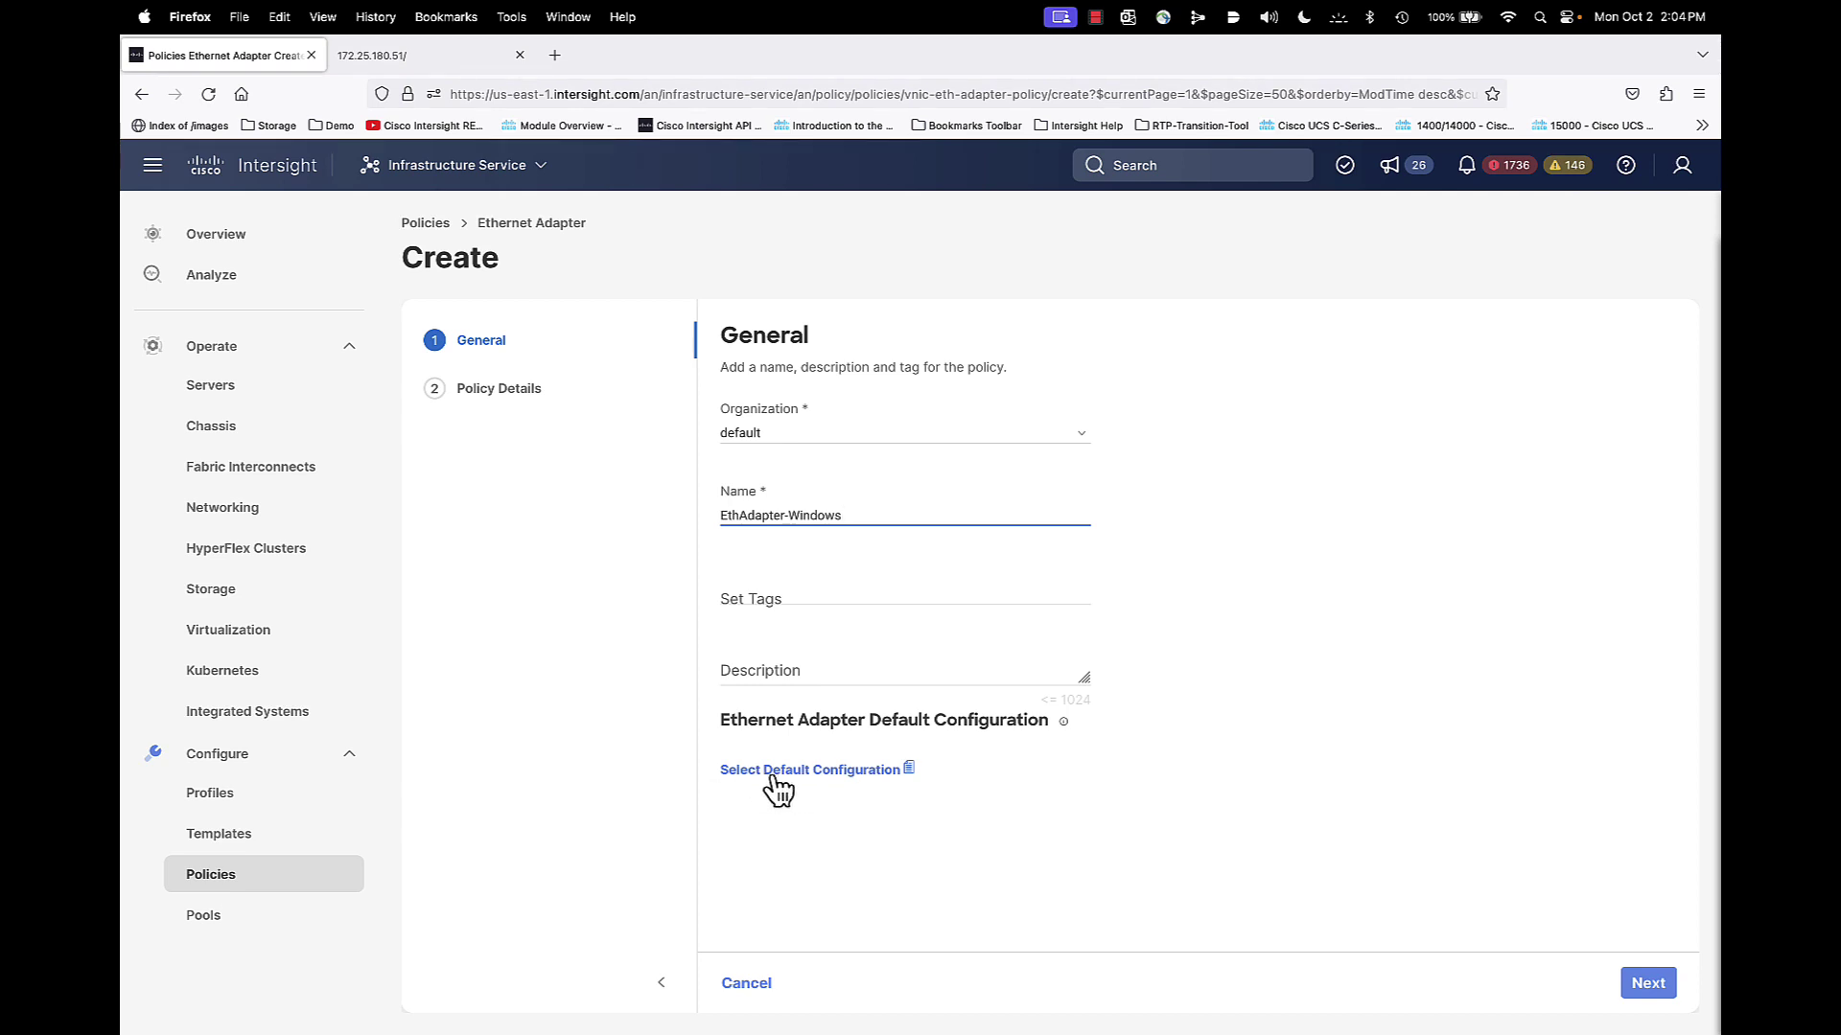
{"action": "left_click", "coordinate": [777, 779]}
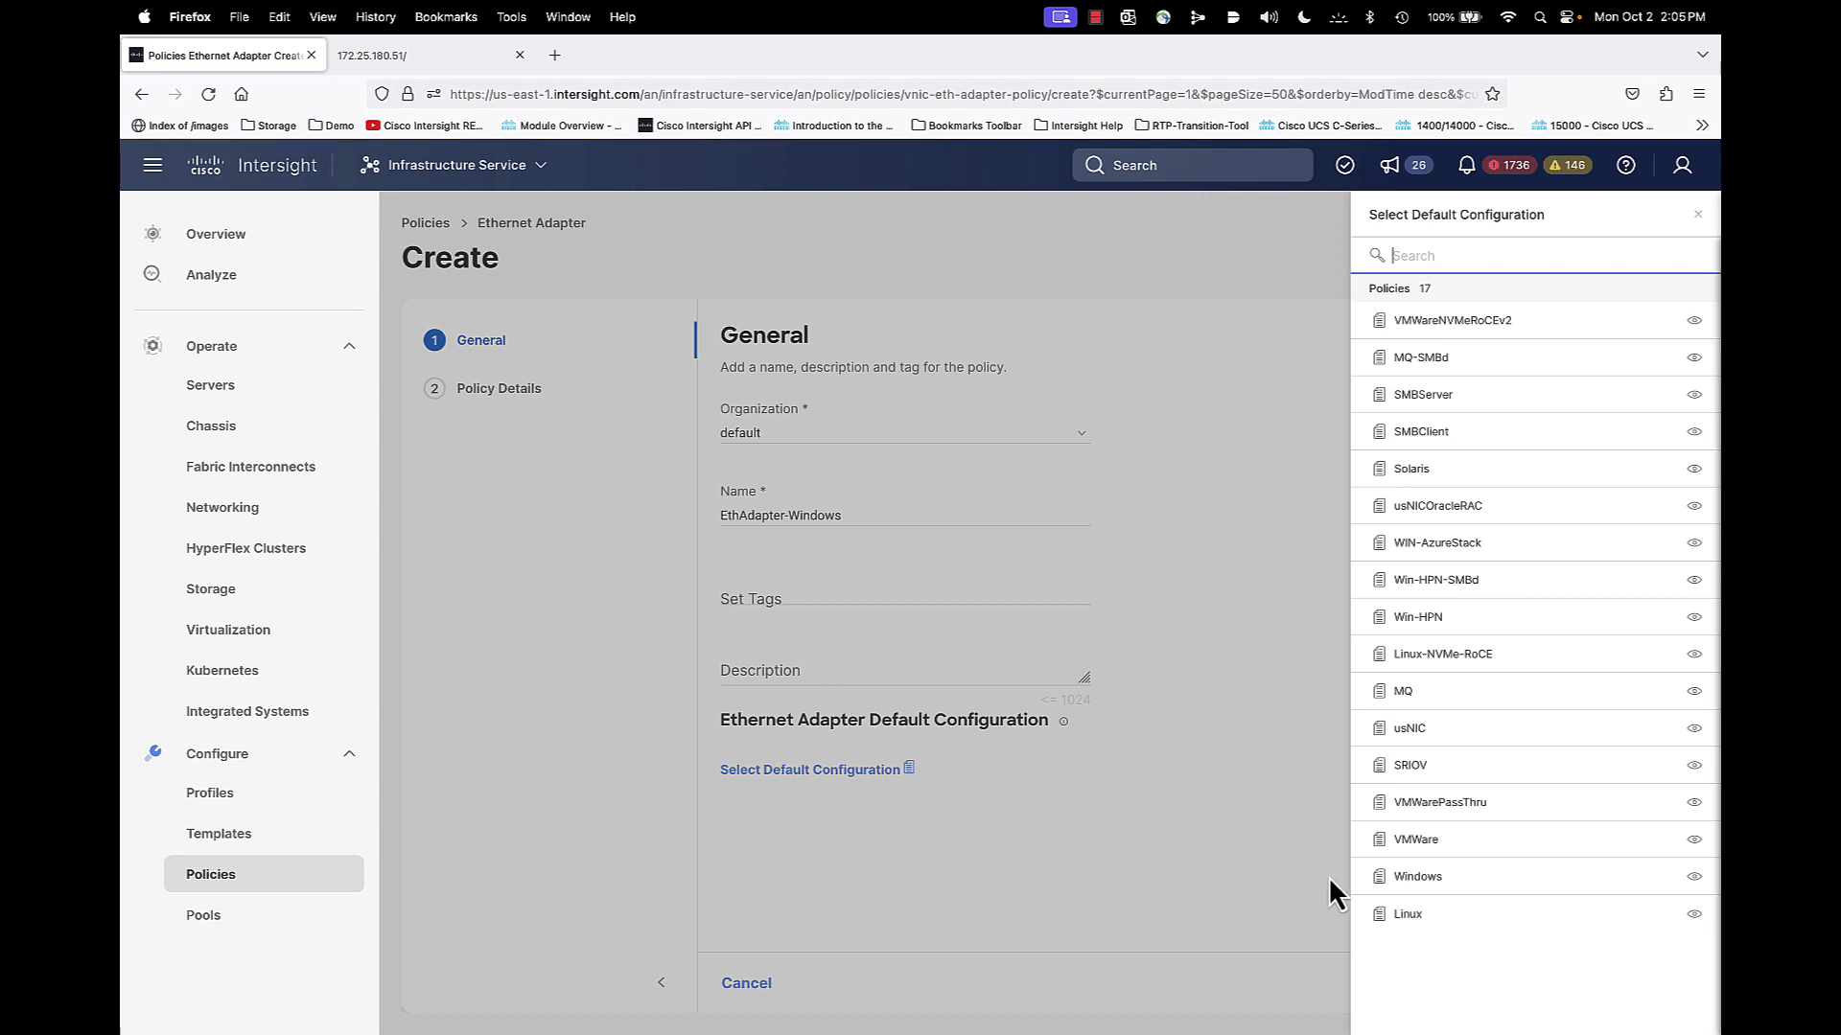
Apply the Windows default adapter configuration and continue to Policy Details
{"action": "left_click", "coordinate": [1443, 878]}
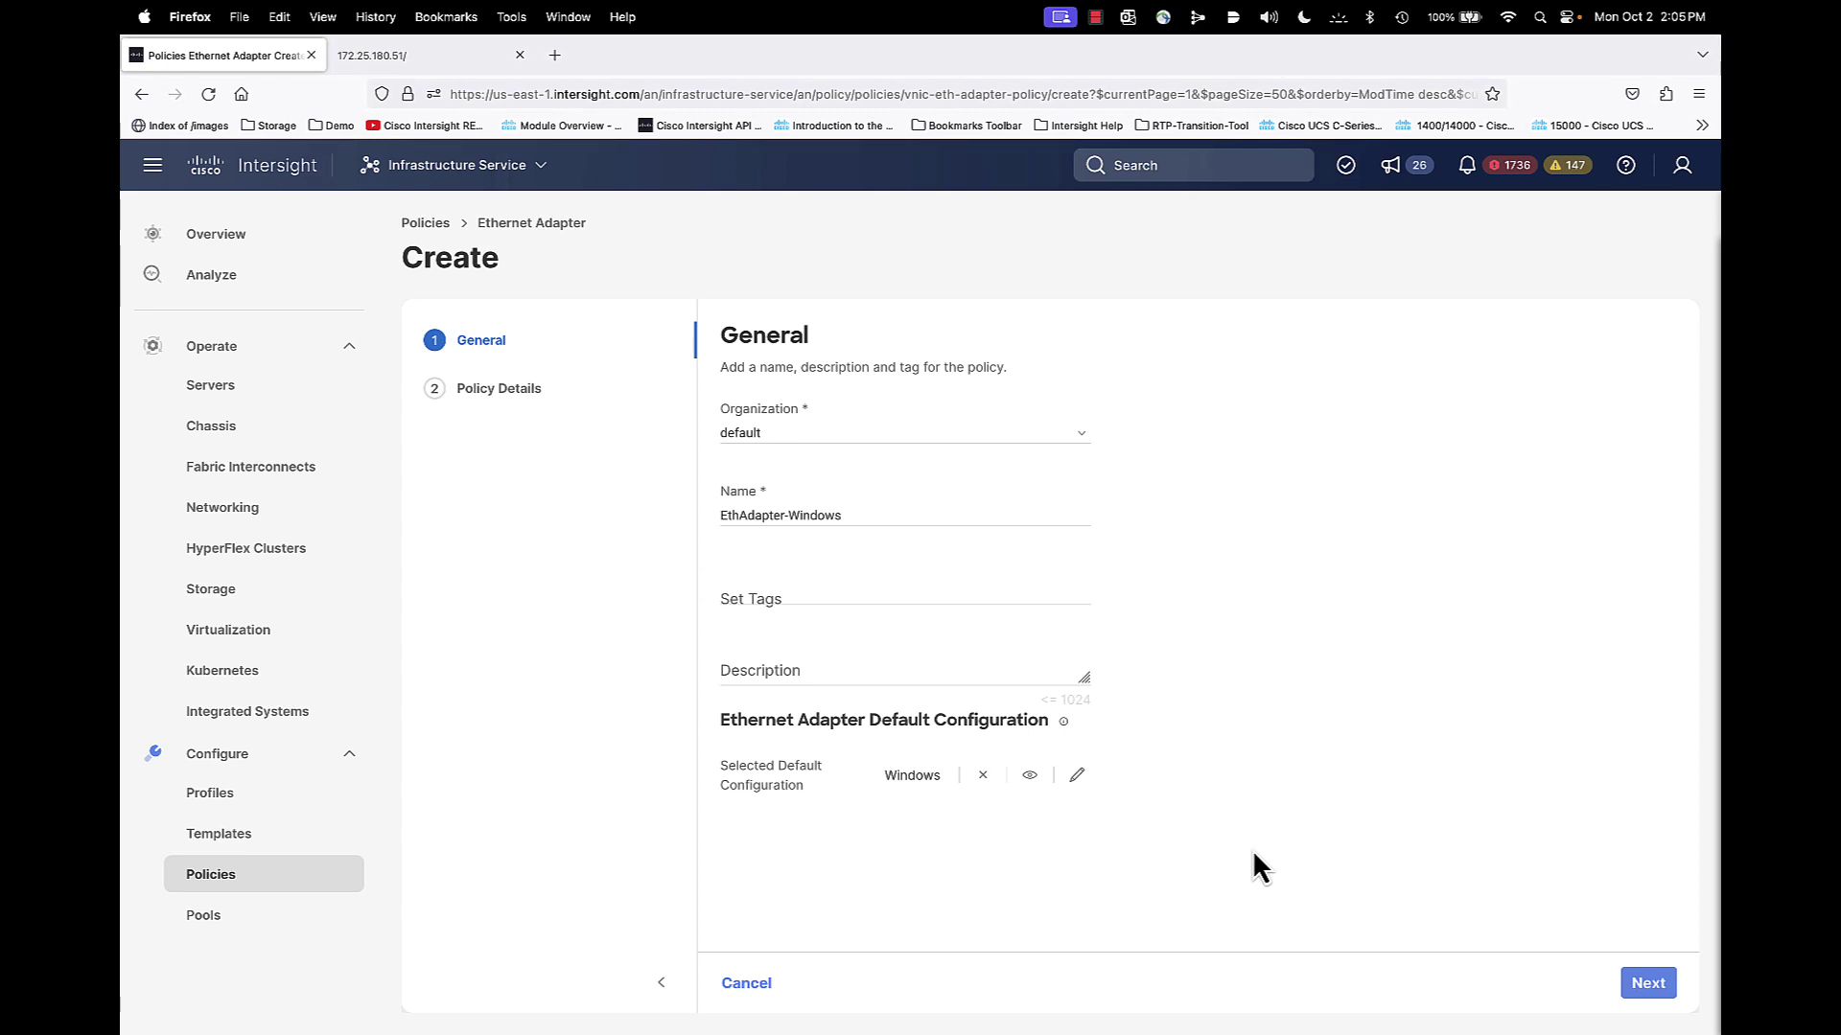
{"action": "left_click", "coordinate": [1654, 987]}
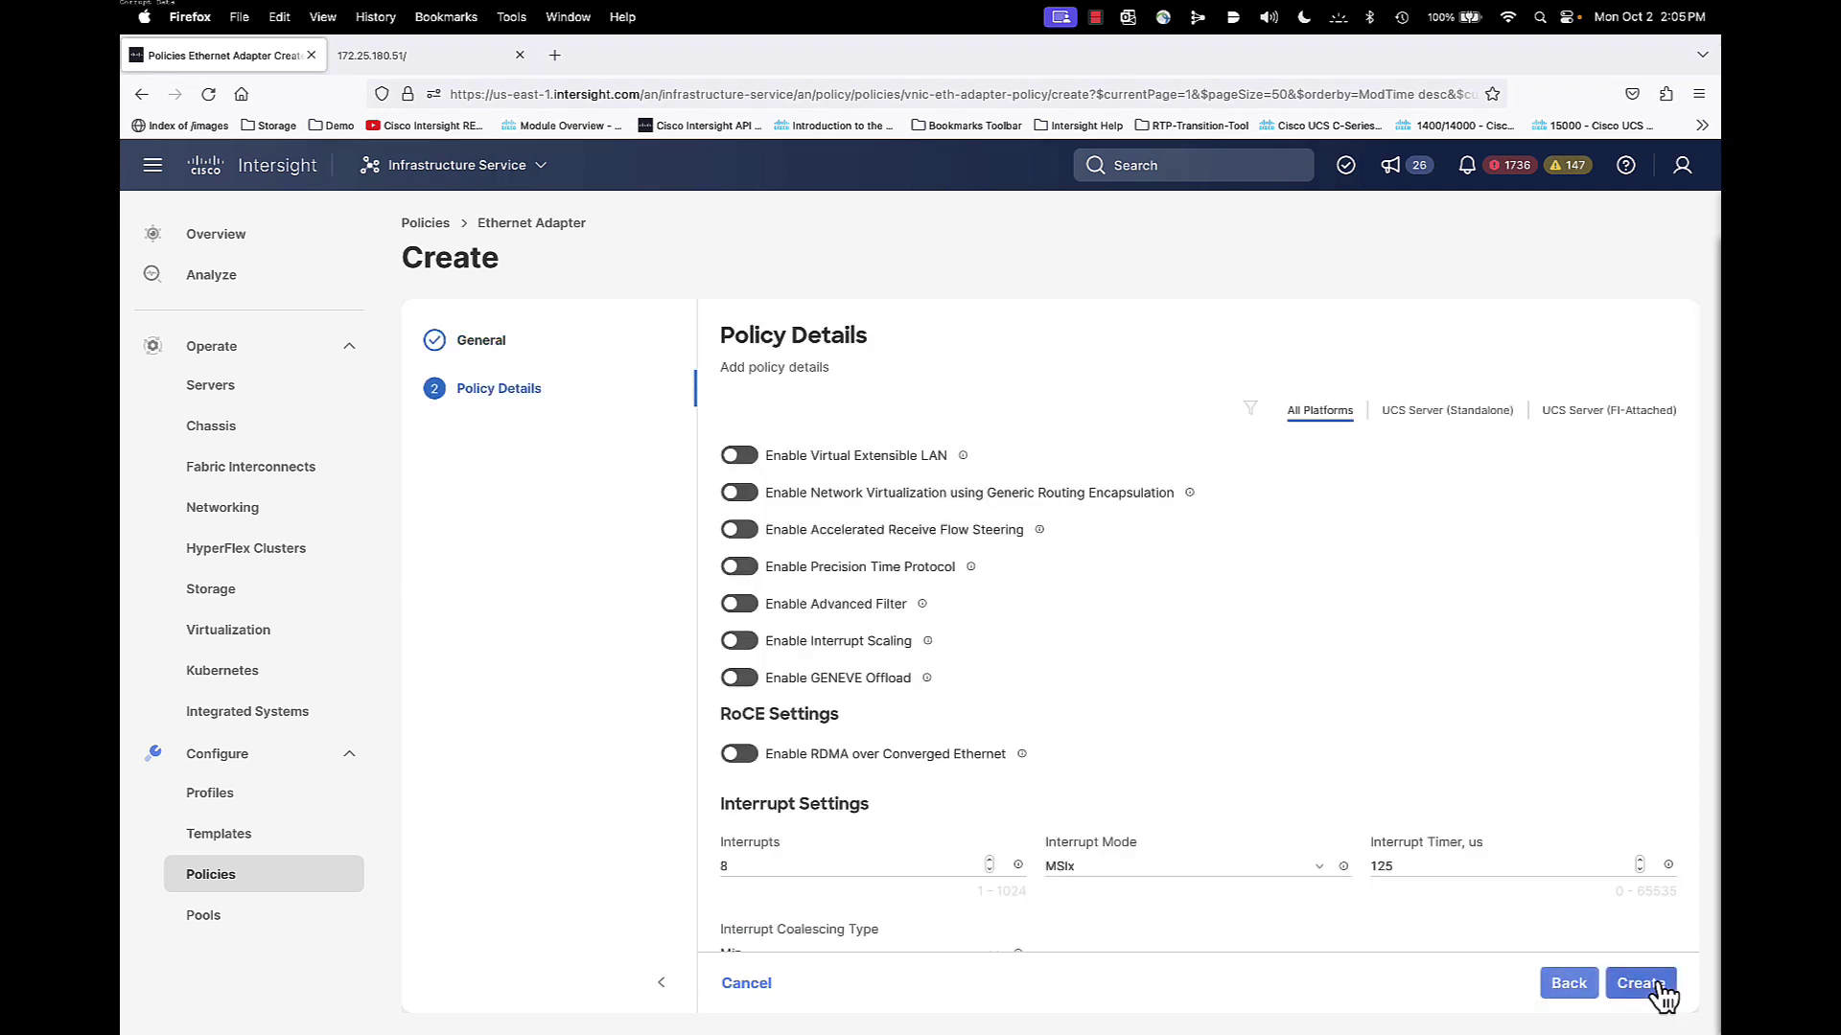
Review the UCS Server (FI-Attached) preset settings of the EthAdapter-Windows policy
{"action": "left_click", "coordinate": [1599, 418]}
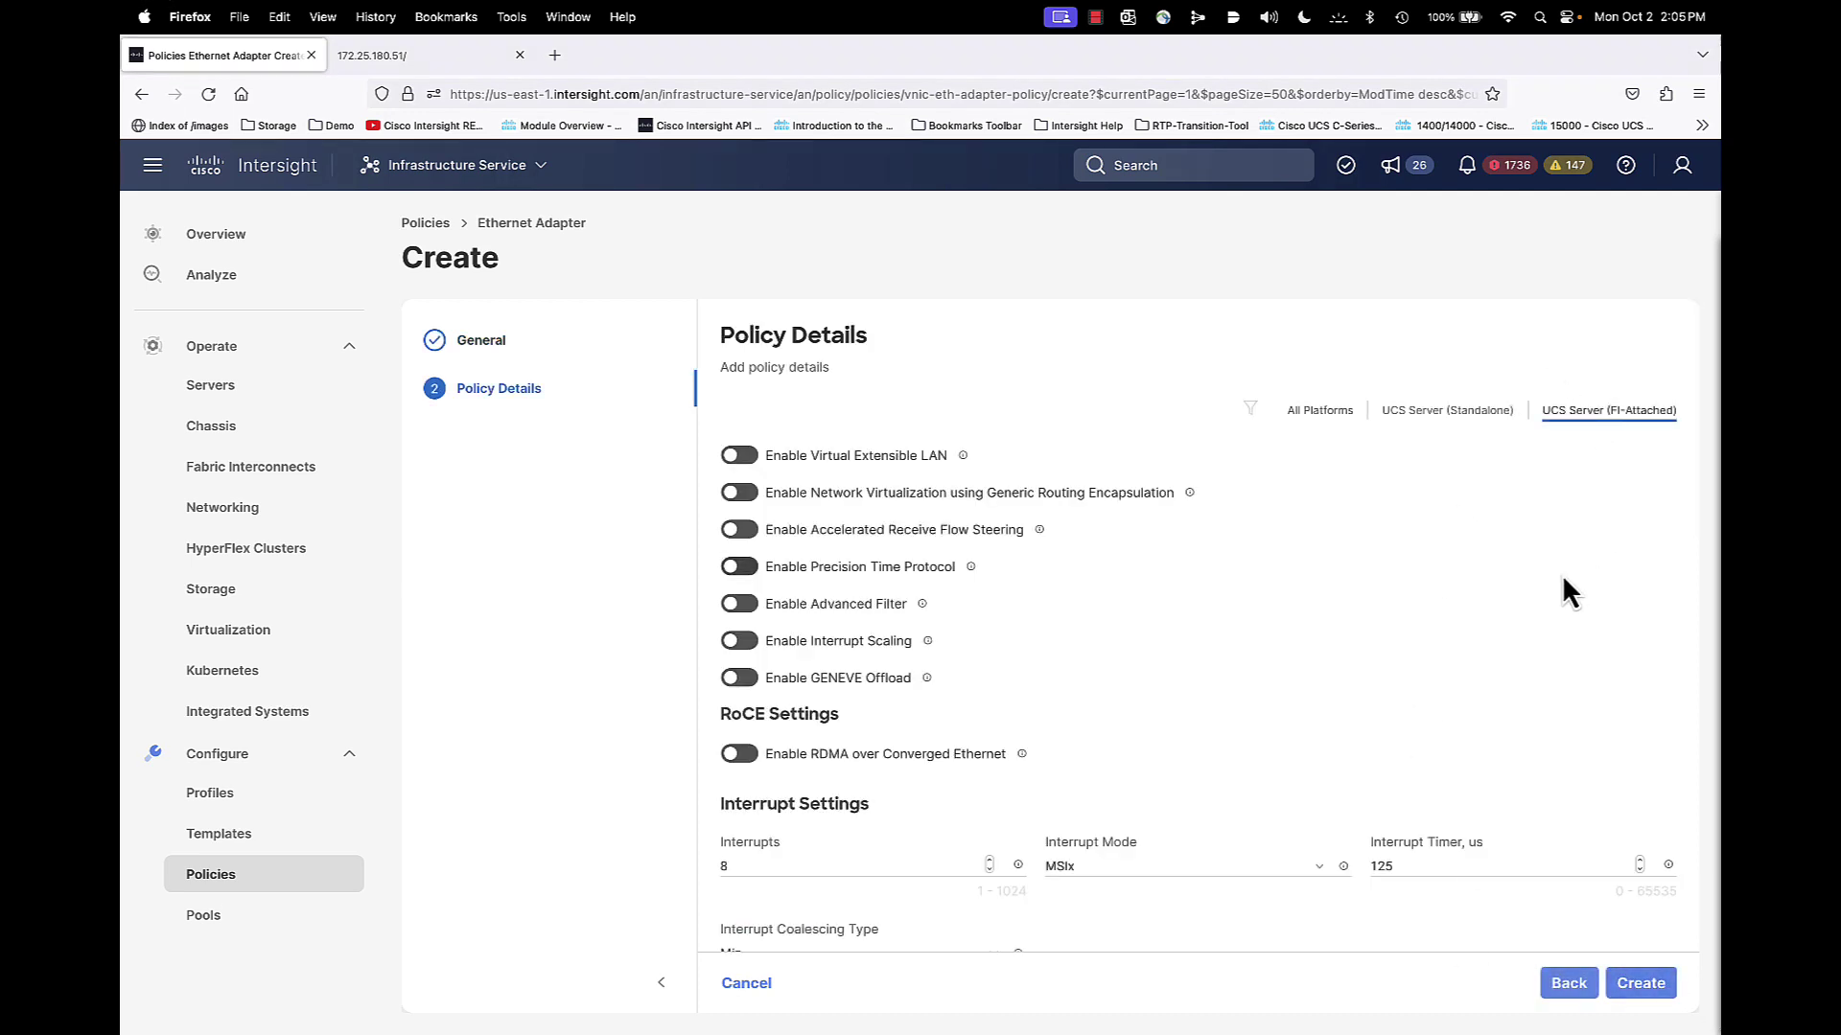
{"action": "scroll", "coordinate": [1406, 625], "scroll_direction": "down", "scroll_amount": 10}
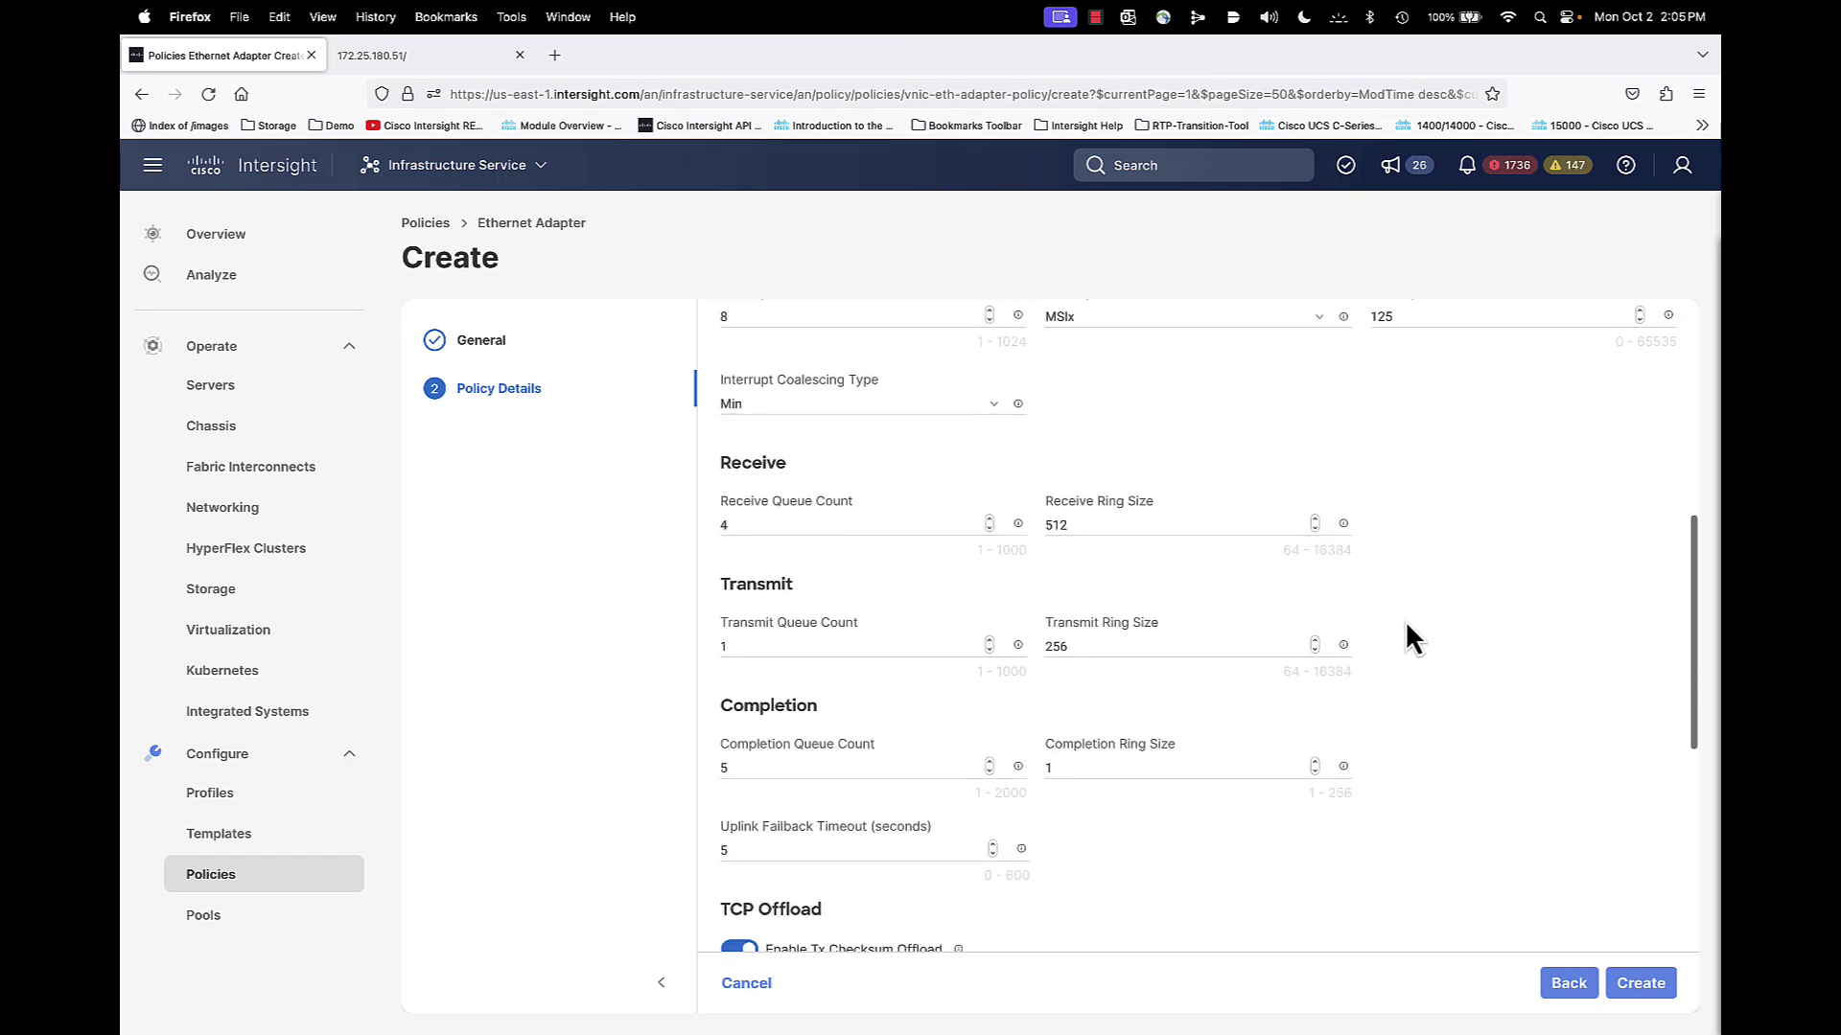
{"action": "scroll", "coordinate": [1405, 625], "scroll_direction": "up", "scroll_amount": 10}
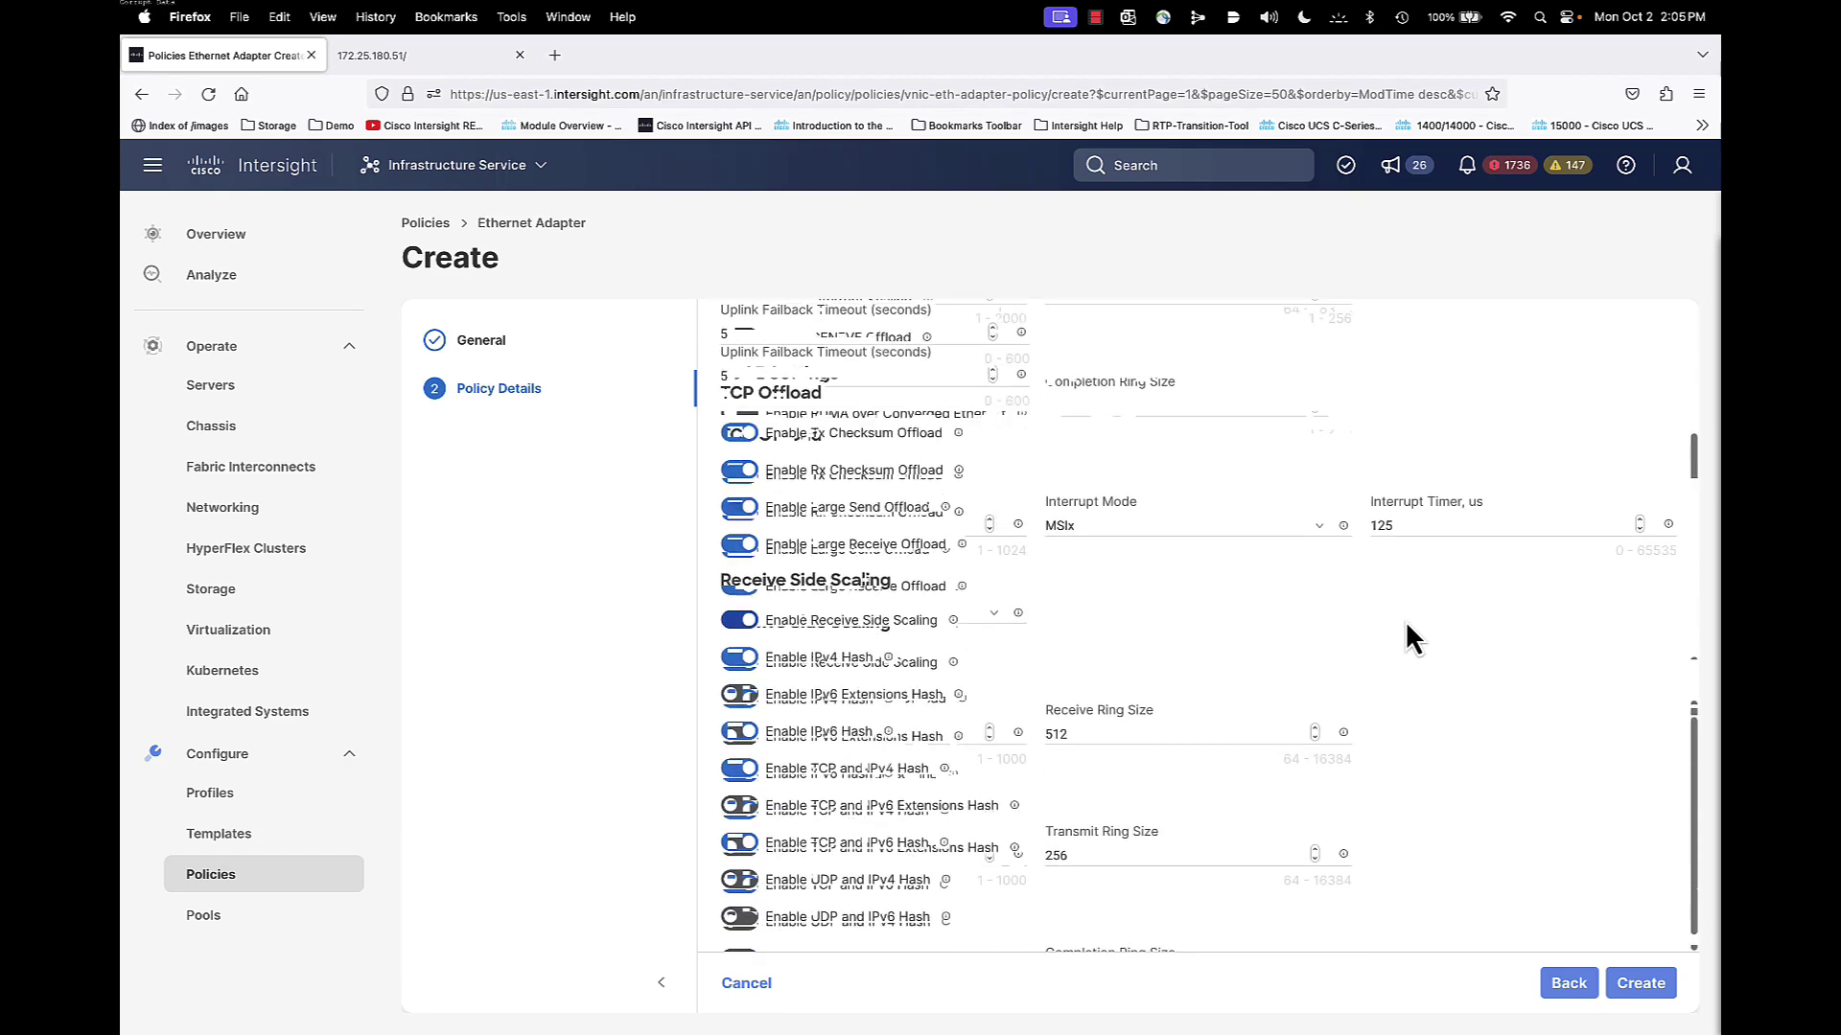
{"action": "scroll", "coordinate": [1405, 633], "scroll_direction": "up", "scroll_amount": 10}
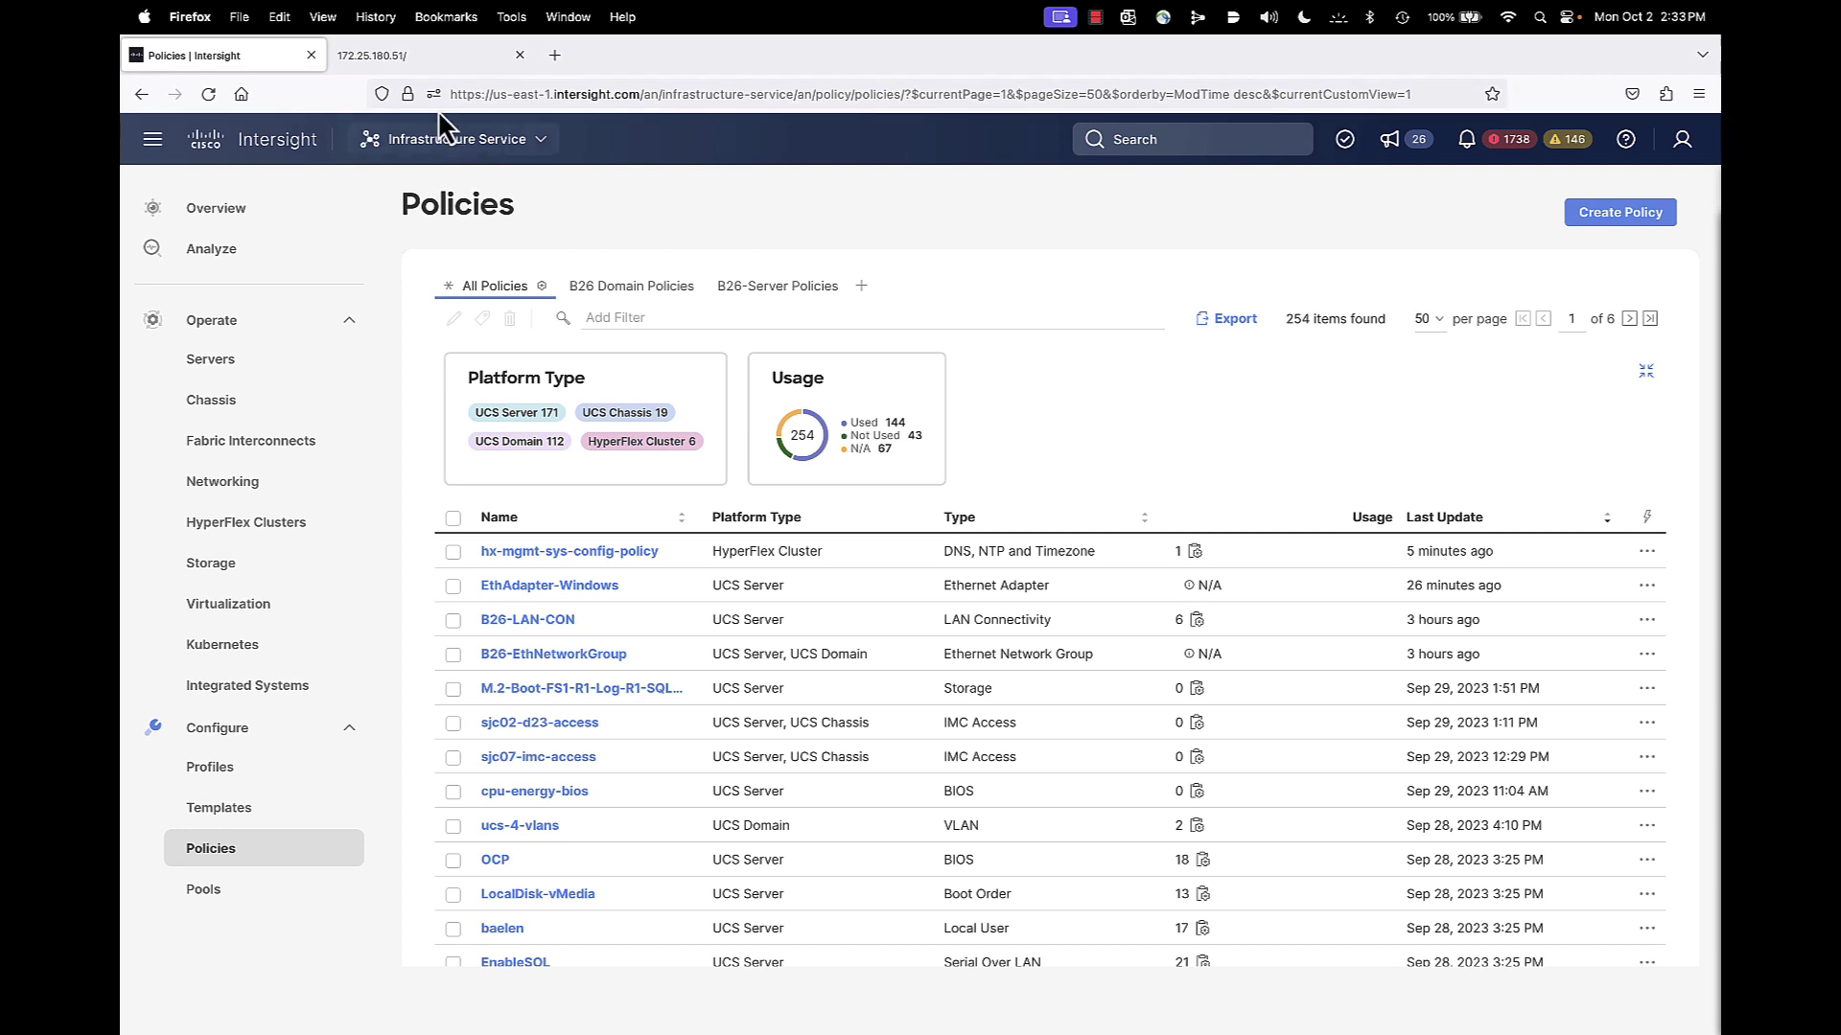
Sign in to the 172.25.180.51 device console and open the first inventory server's actions
{"action": "left_click", "coordinate": [388, 55]}
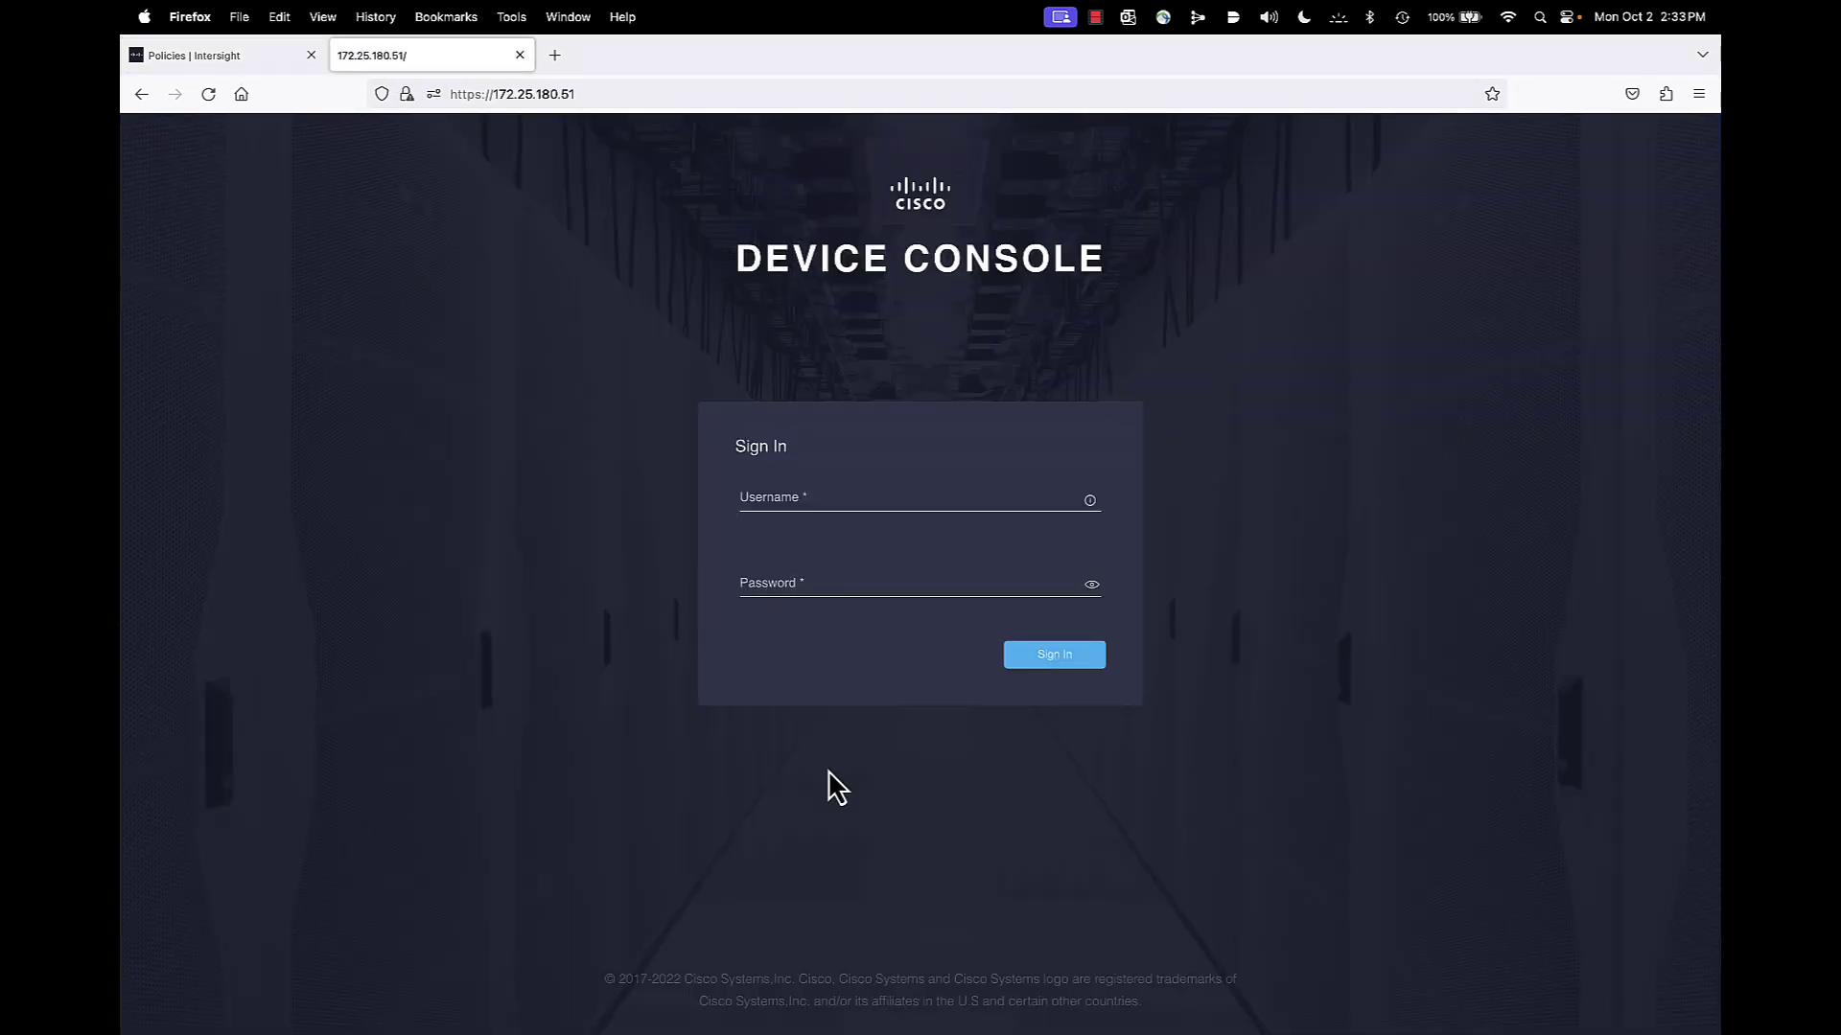
{"action": "left_click", "coordinate": [827, 496]}
{"action": "type", "text": "admin"}
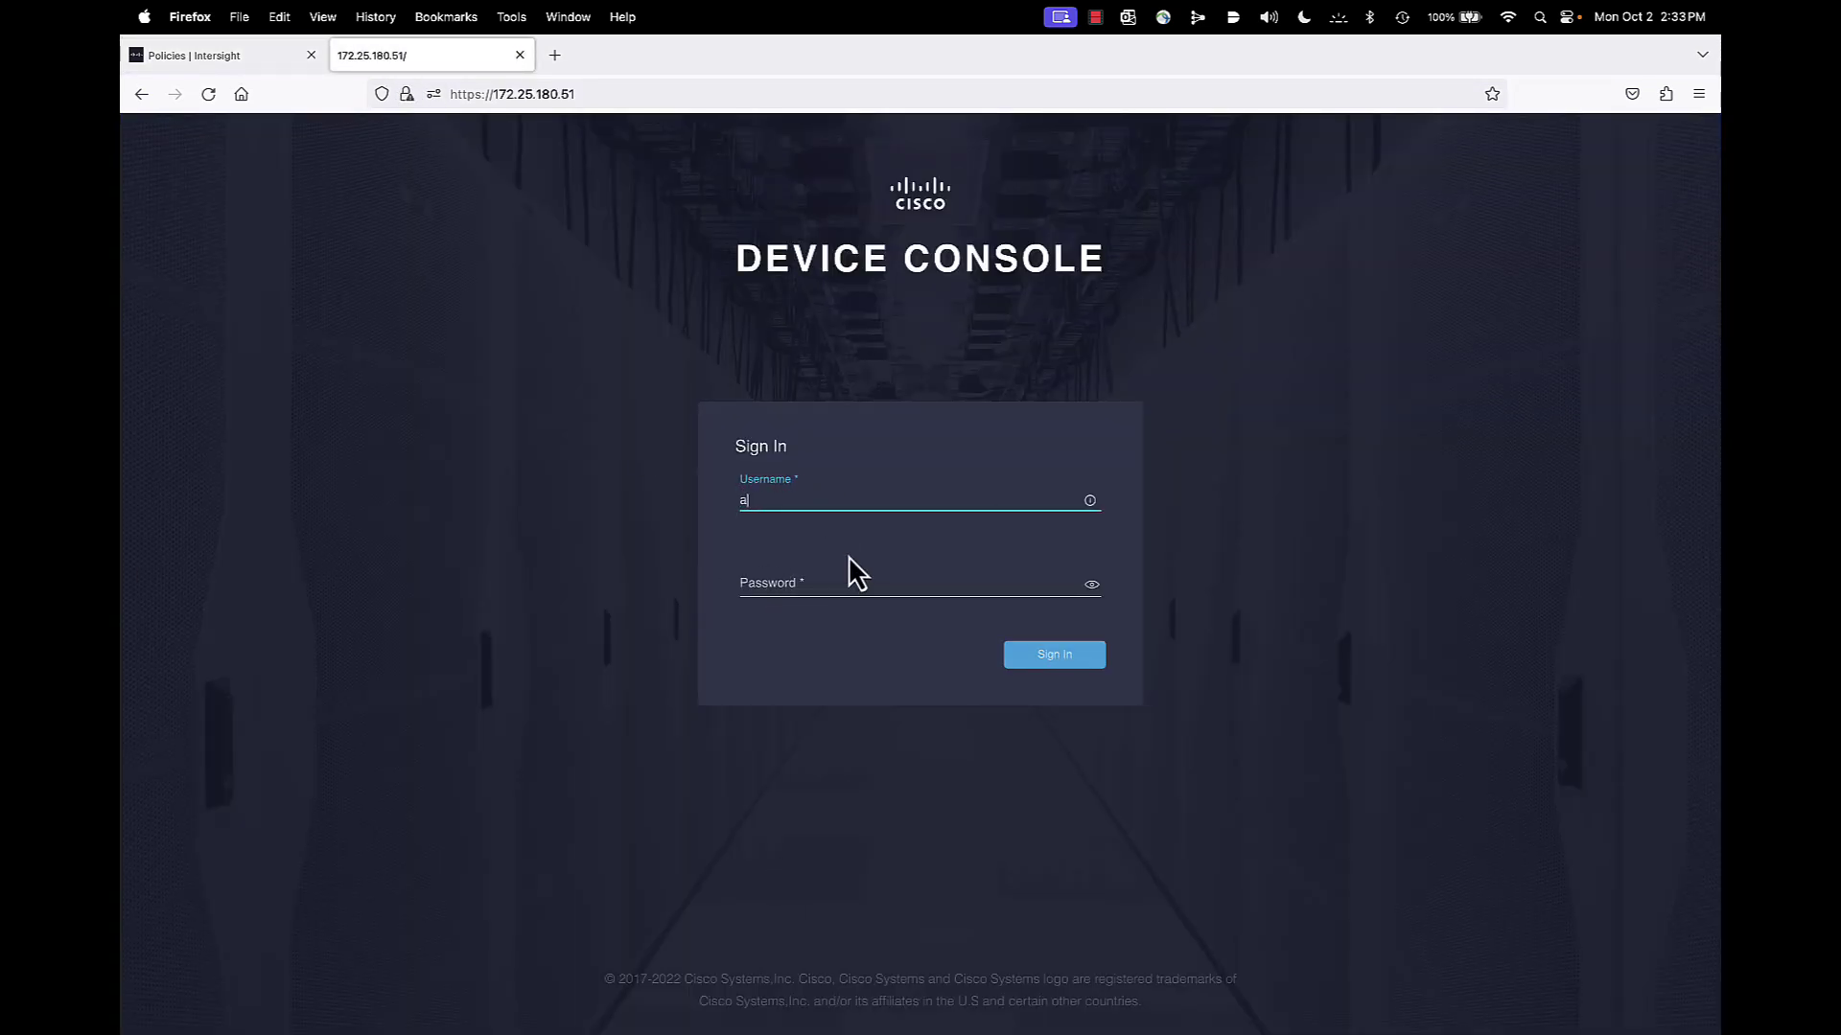
{"action": "key", "text": "super+a"}
{"action": "left_click", "coordinate": [857, 575]}
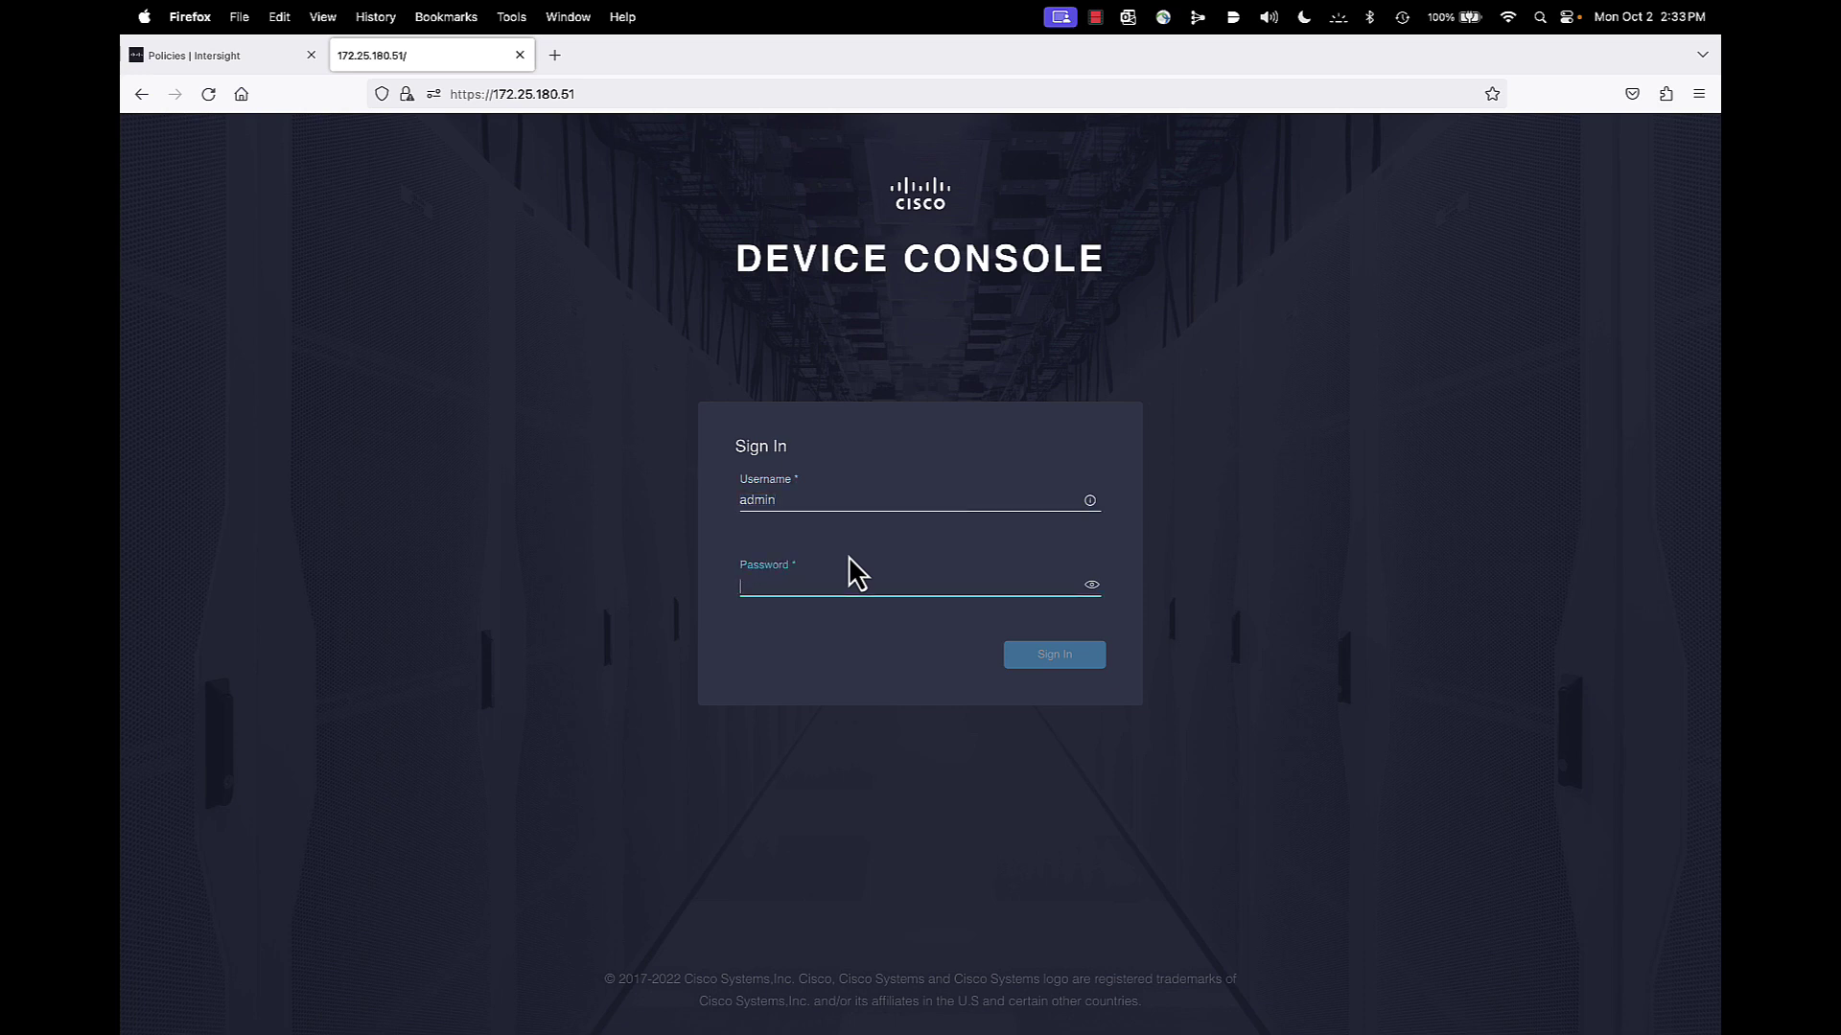
{"action": "type", "text": "••••••"}
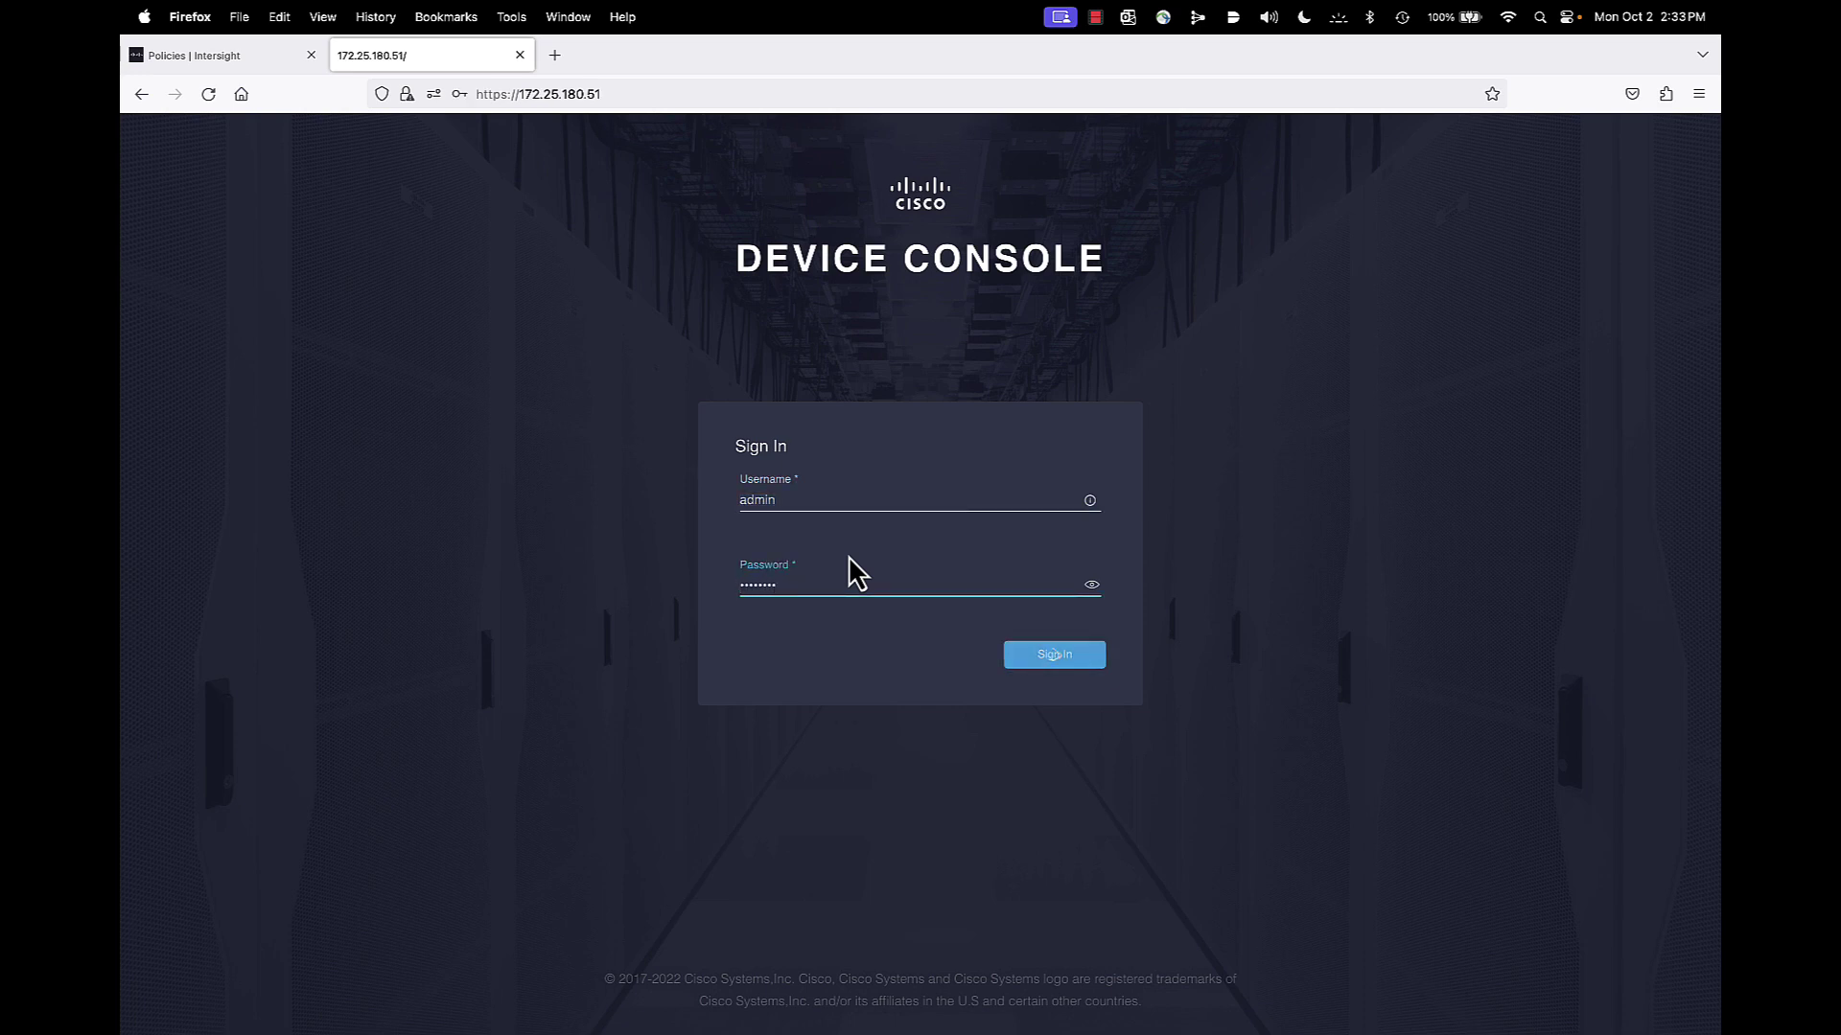
{"action": "key", "text": "Return"}
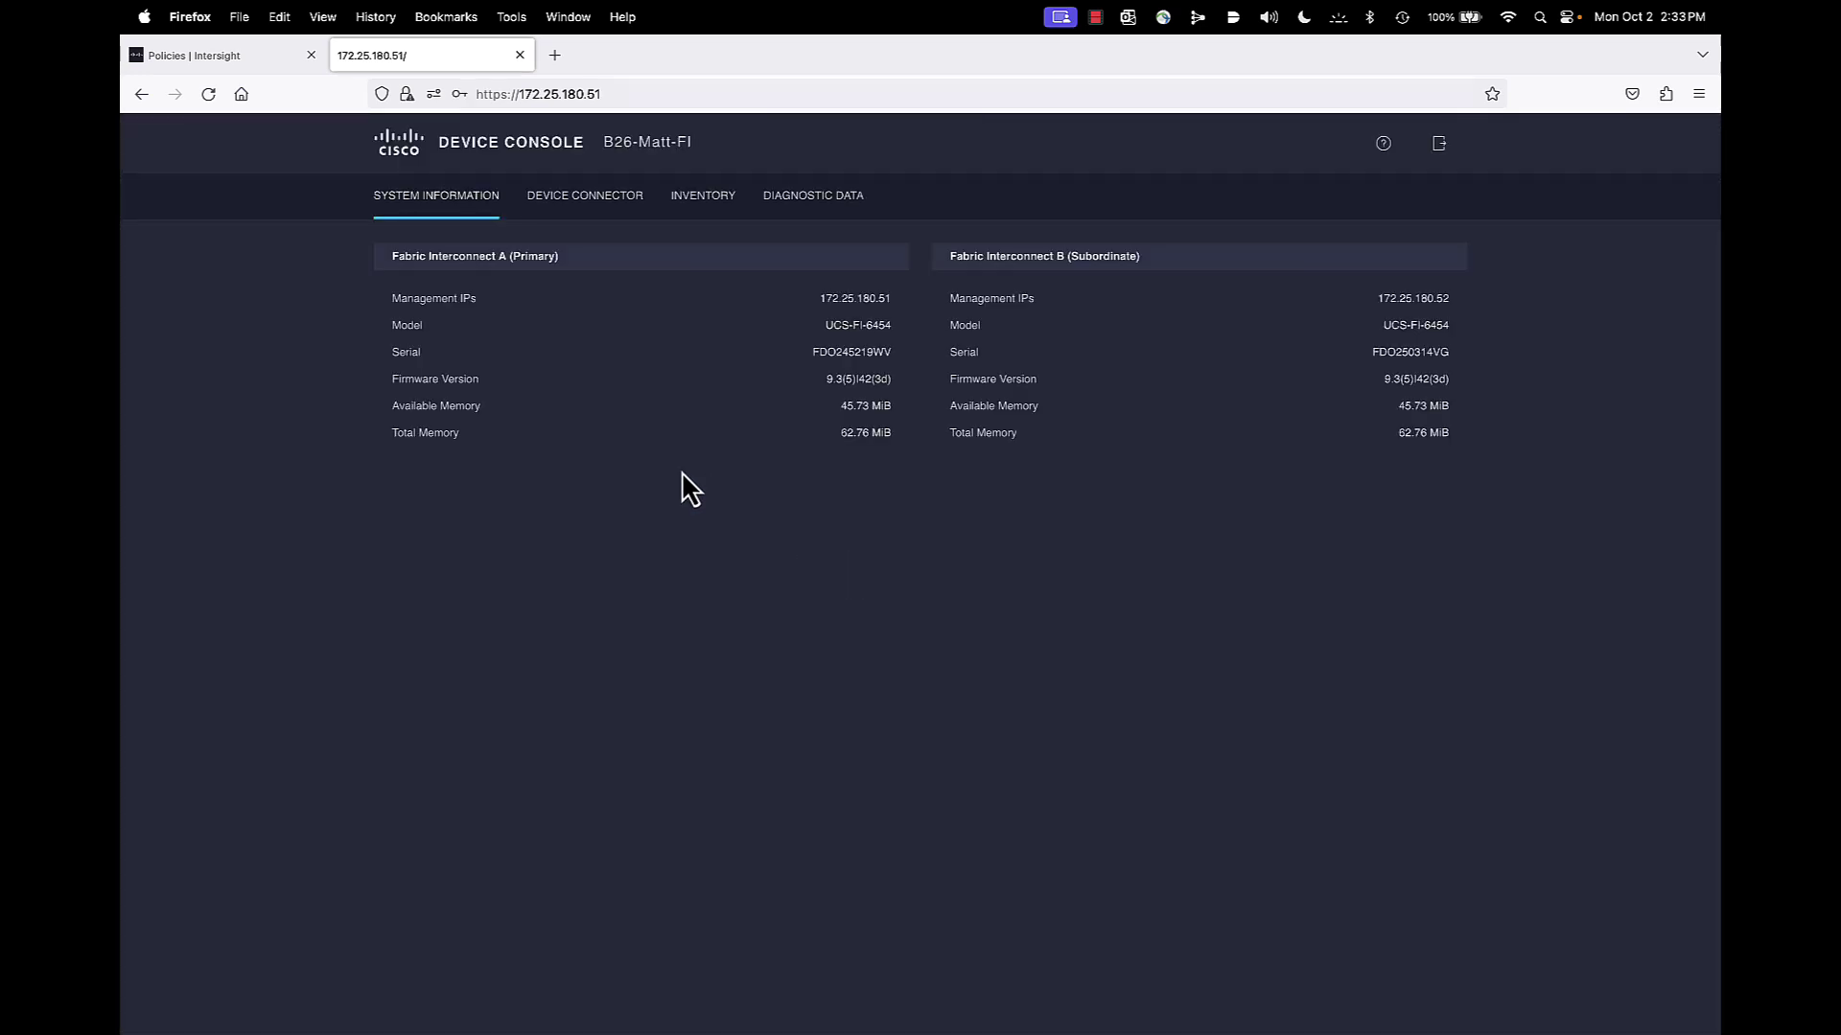
{"action": "left_click", "coordinate": [698, 209]}
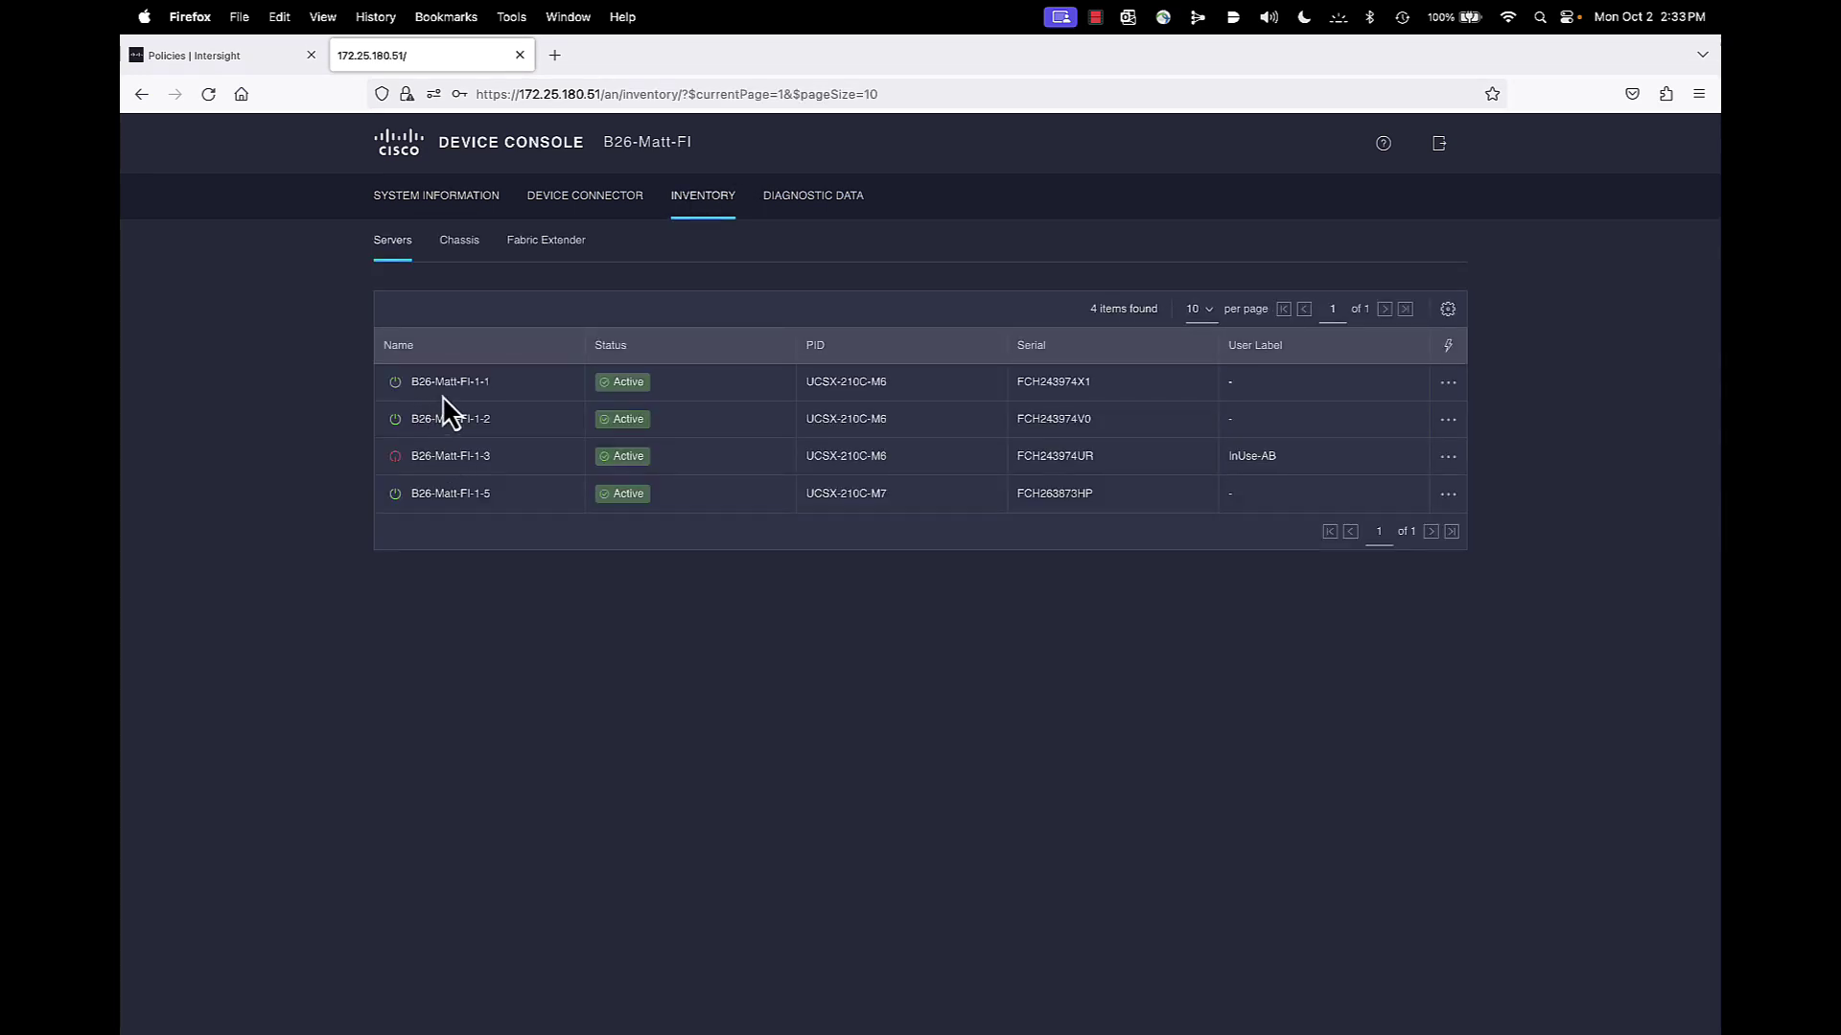
{"action": "left_click", "coordinate": [1450, 385]}
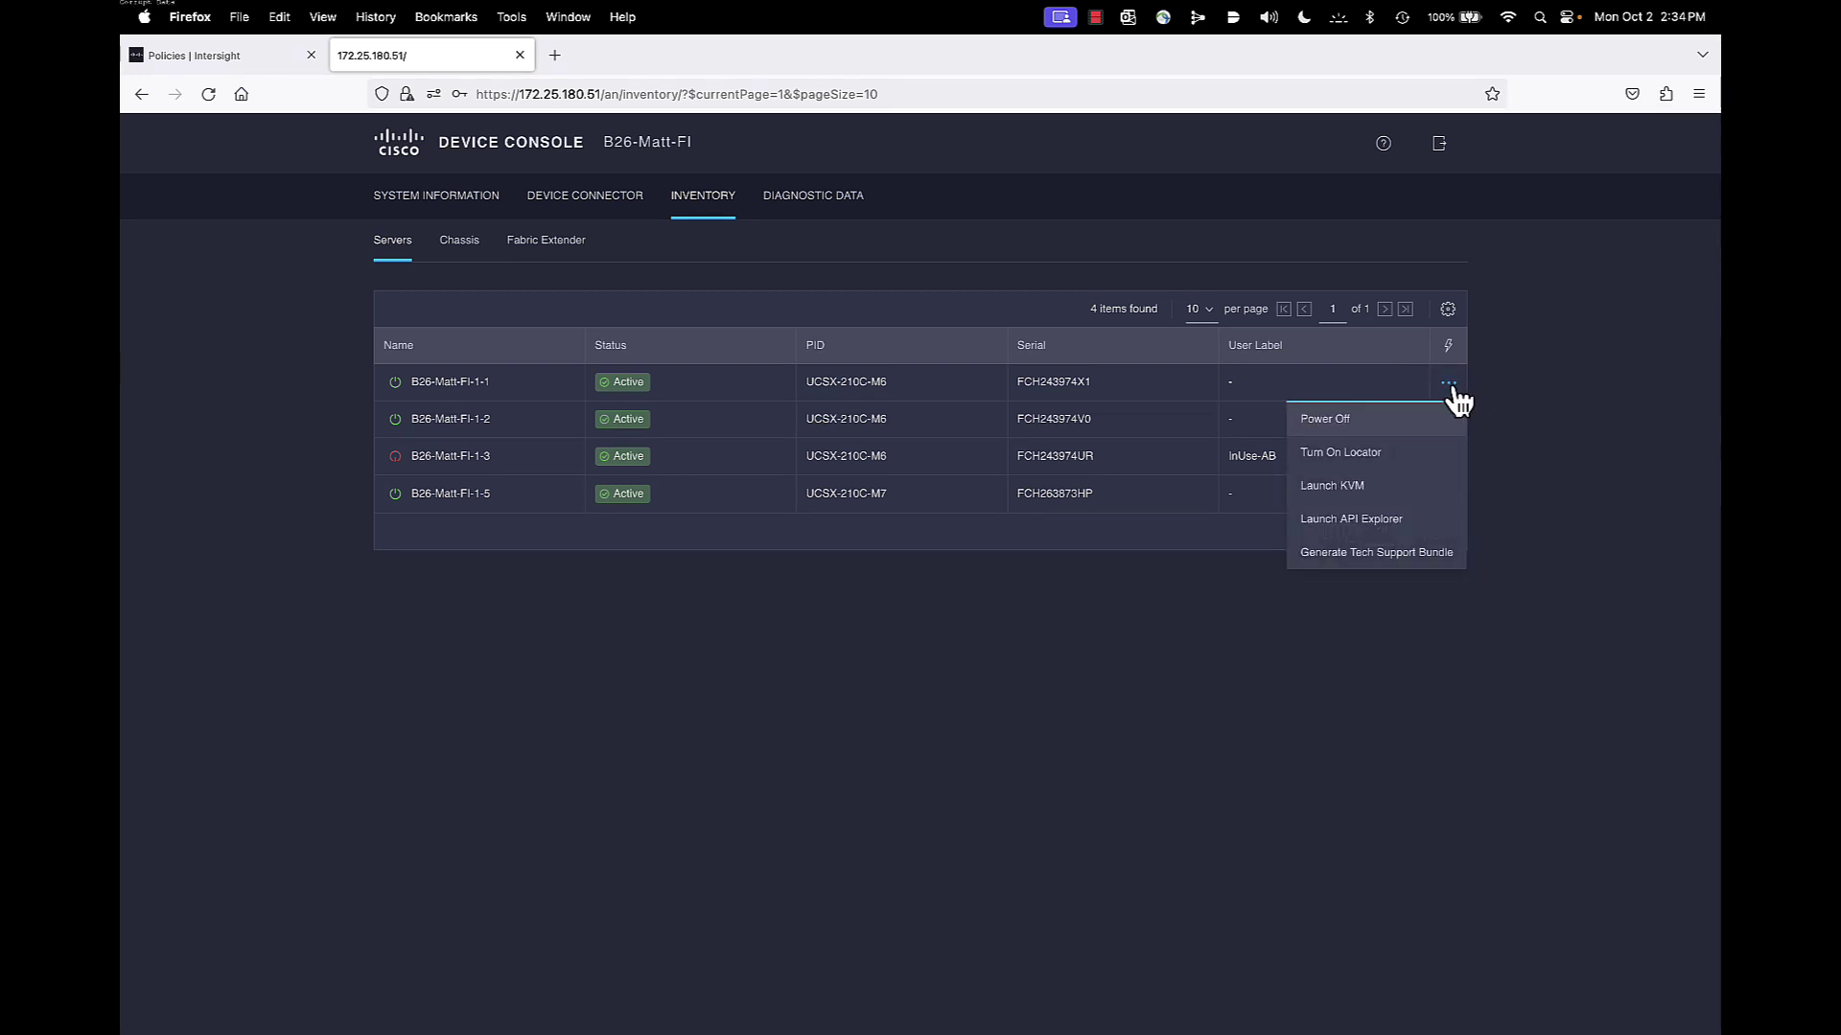
Launch the server's API Explorer and view the Retrieve Individual Ethernet Interface Details example
{"action": "left_click", "coordinate": [1345, 525]}
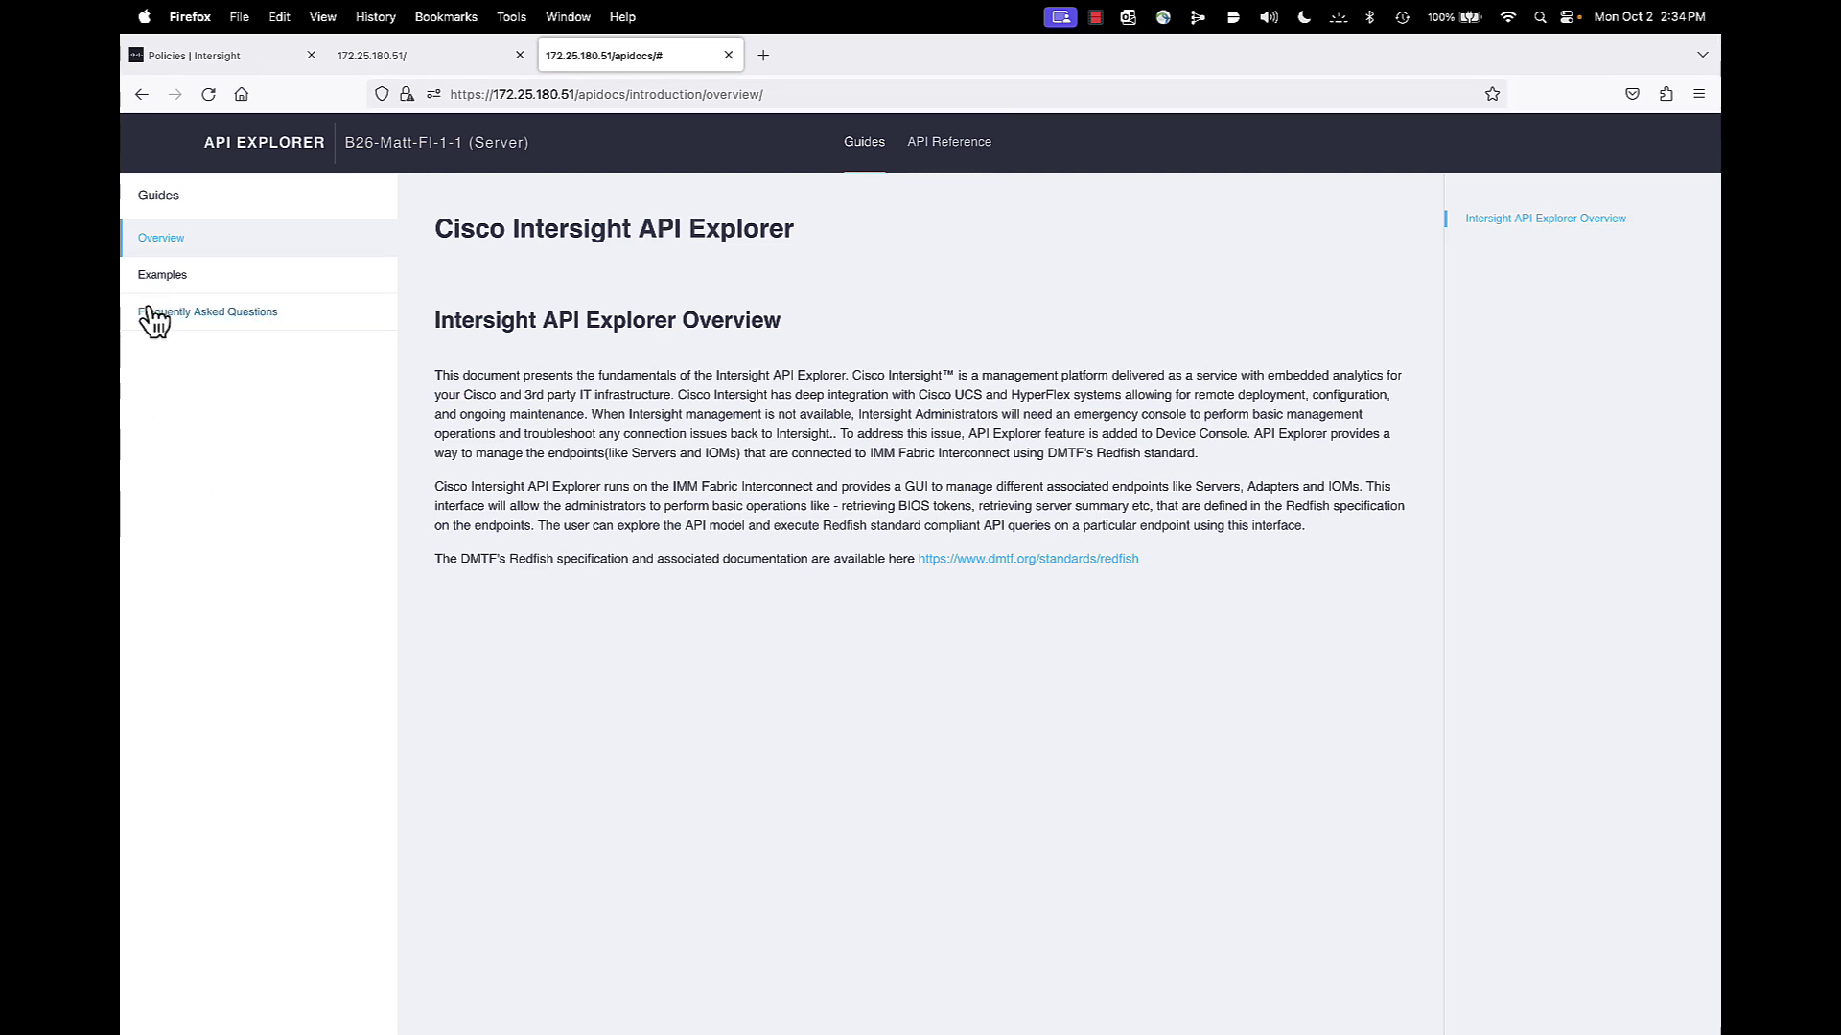
{"action": "left_click", "coordinate": [165, 278]}
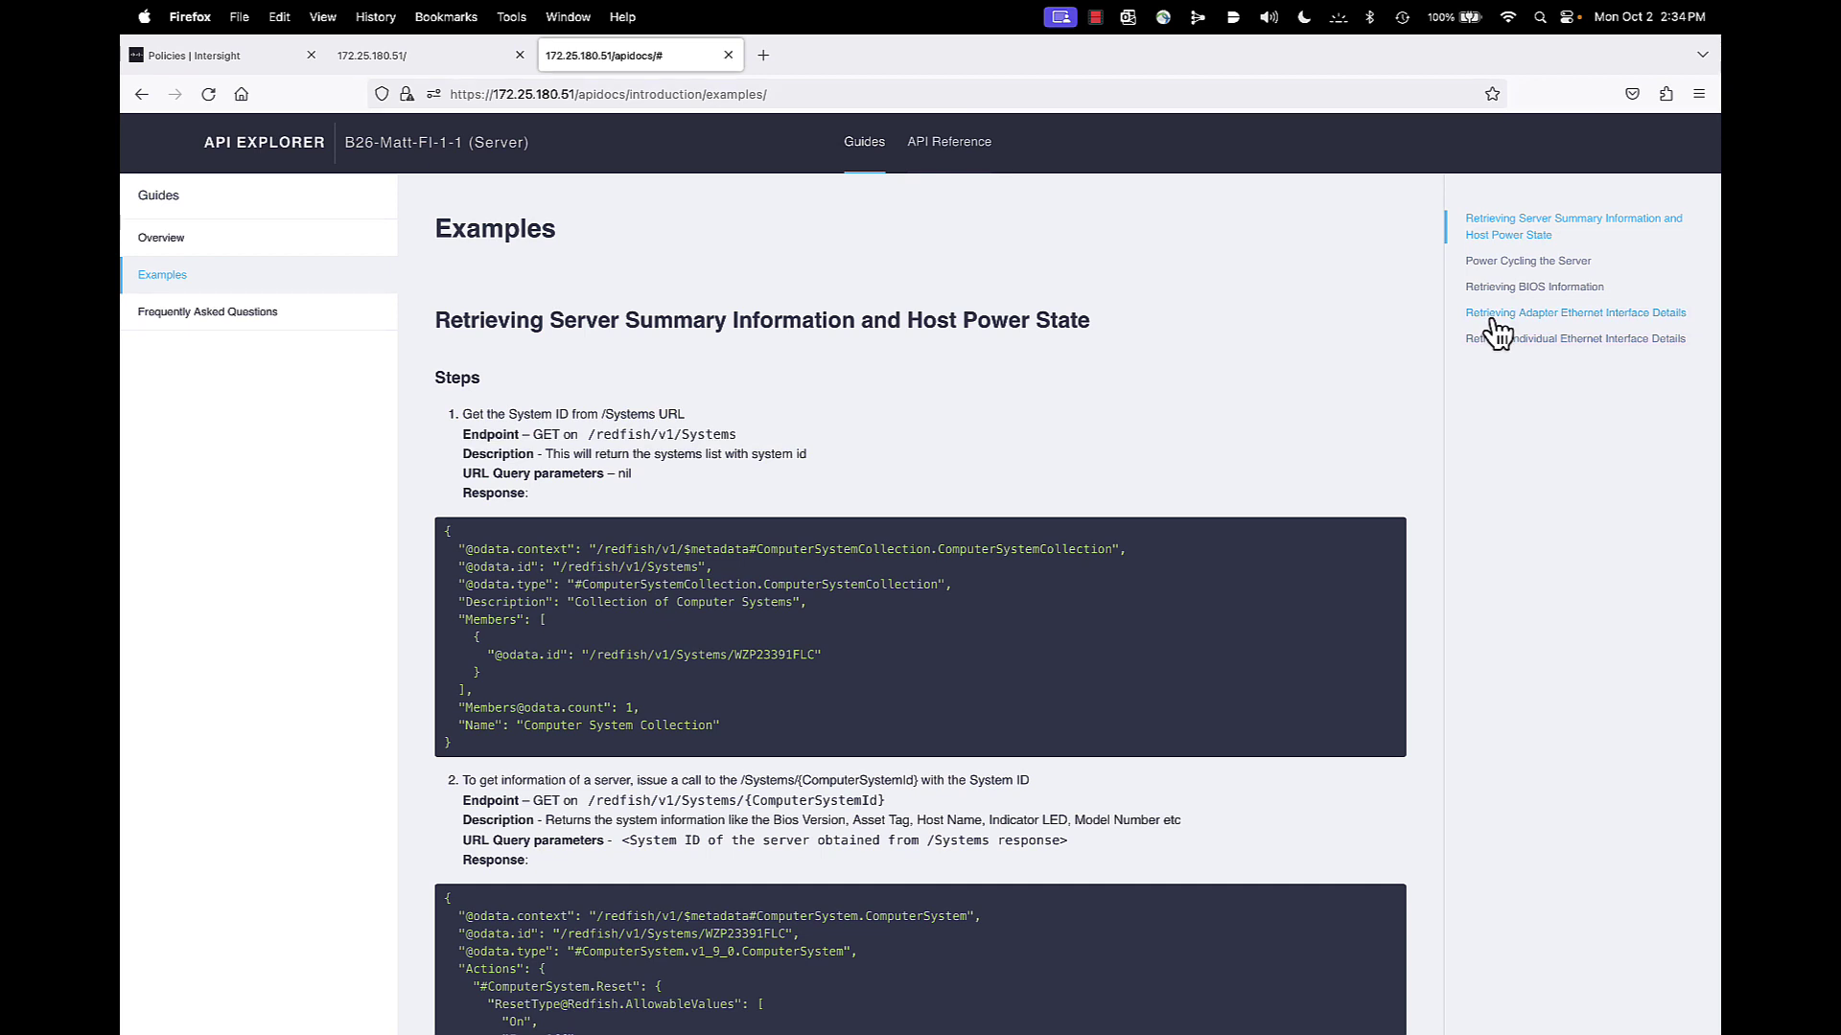
{"action": "left_click", "coordinate": [1561, 340]}
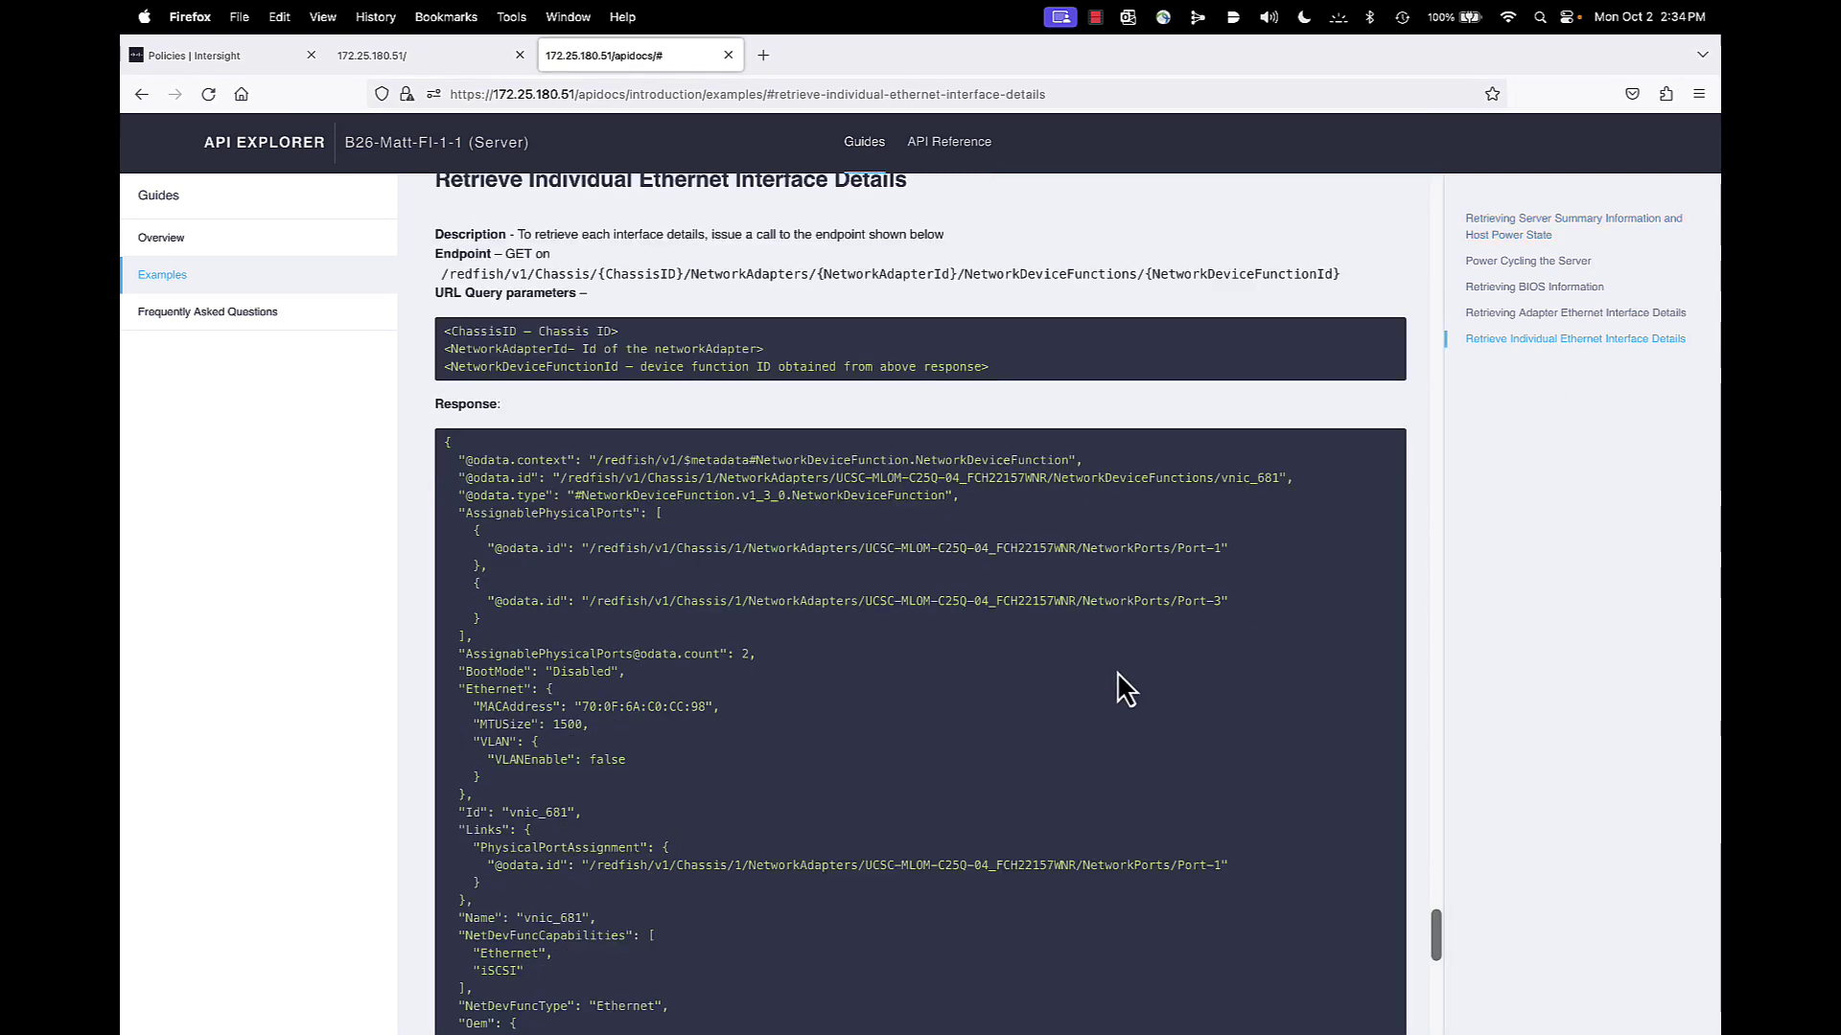
{"action": "scroll", "coordinate": [1125, 690], "scroll_direction": "down", "scroll_amount": 1}
{"action": "scroll", "coordinate": [1126, 689], "scroll_direction": "down", "scroll_amount": 5}
{"action": "key", "text": "Home"}
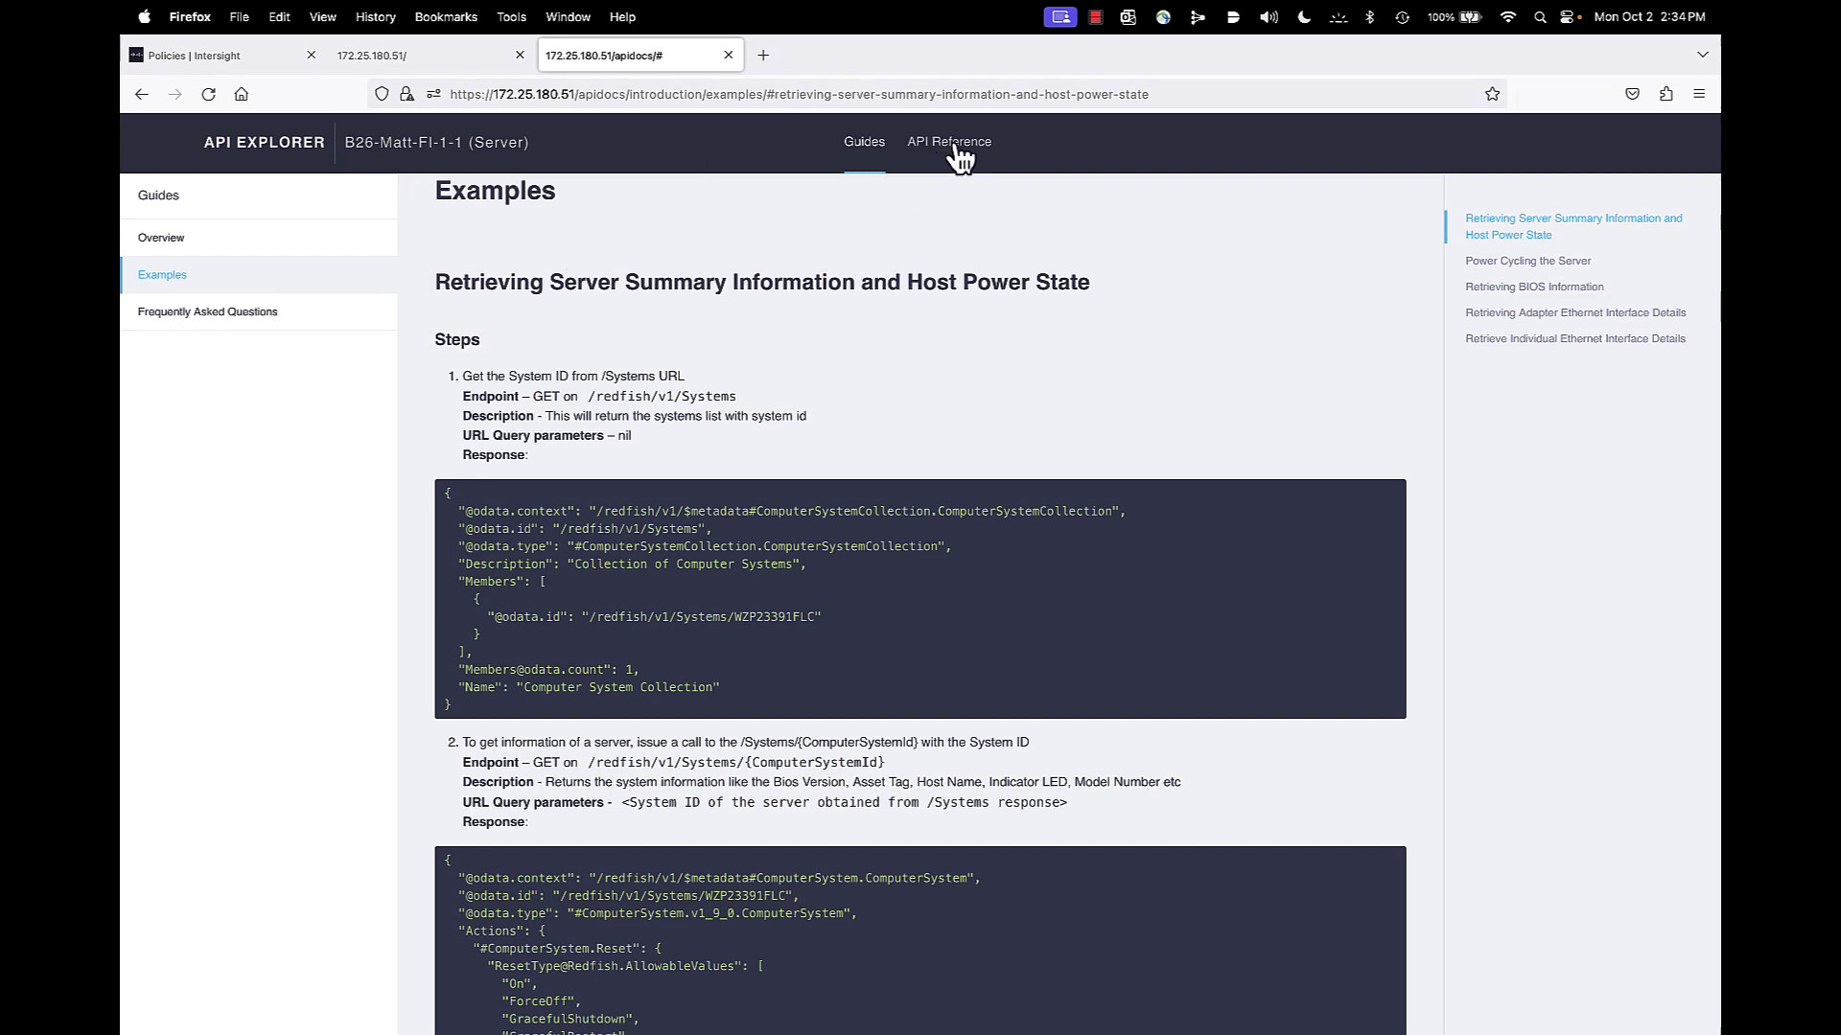
{"action": "left_click", "coordinate": [954, 154]}
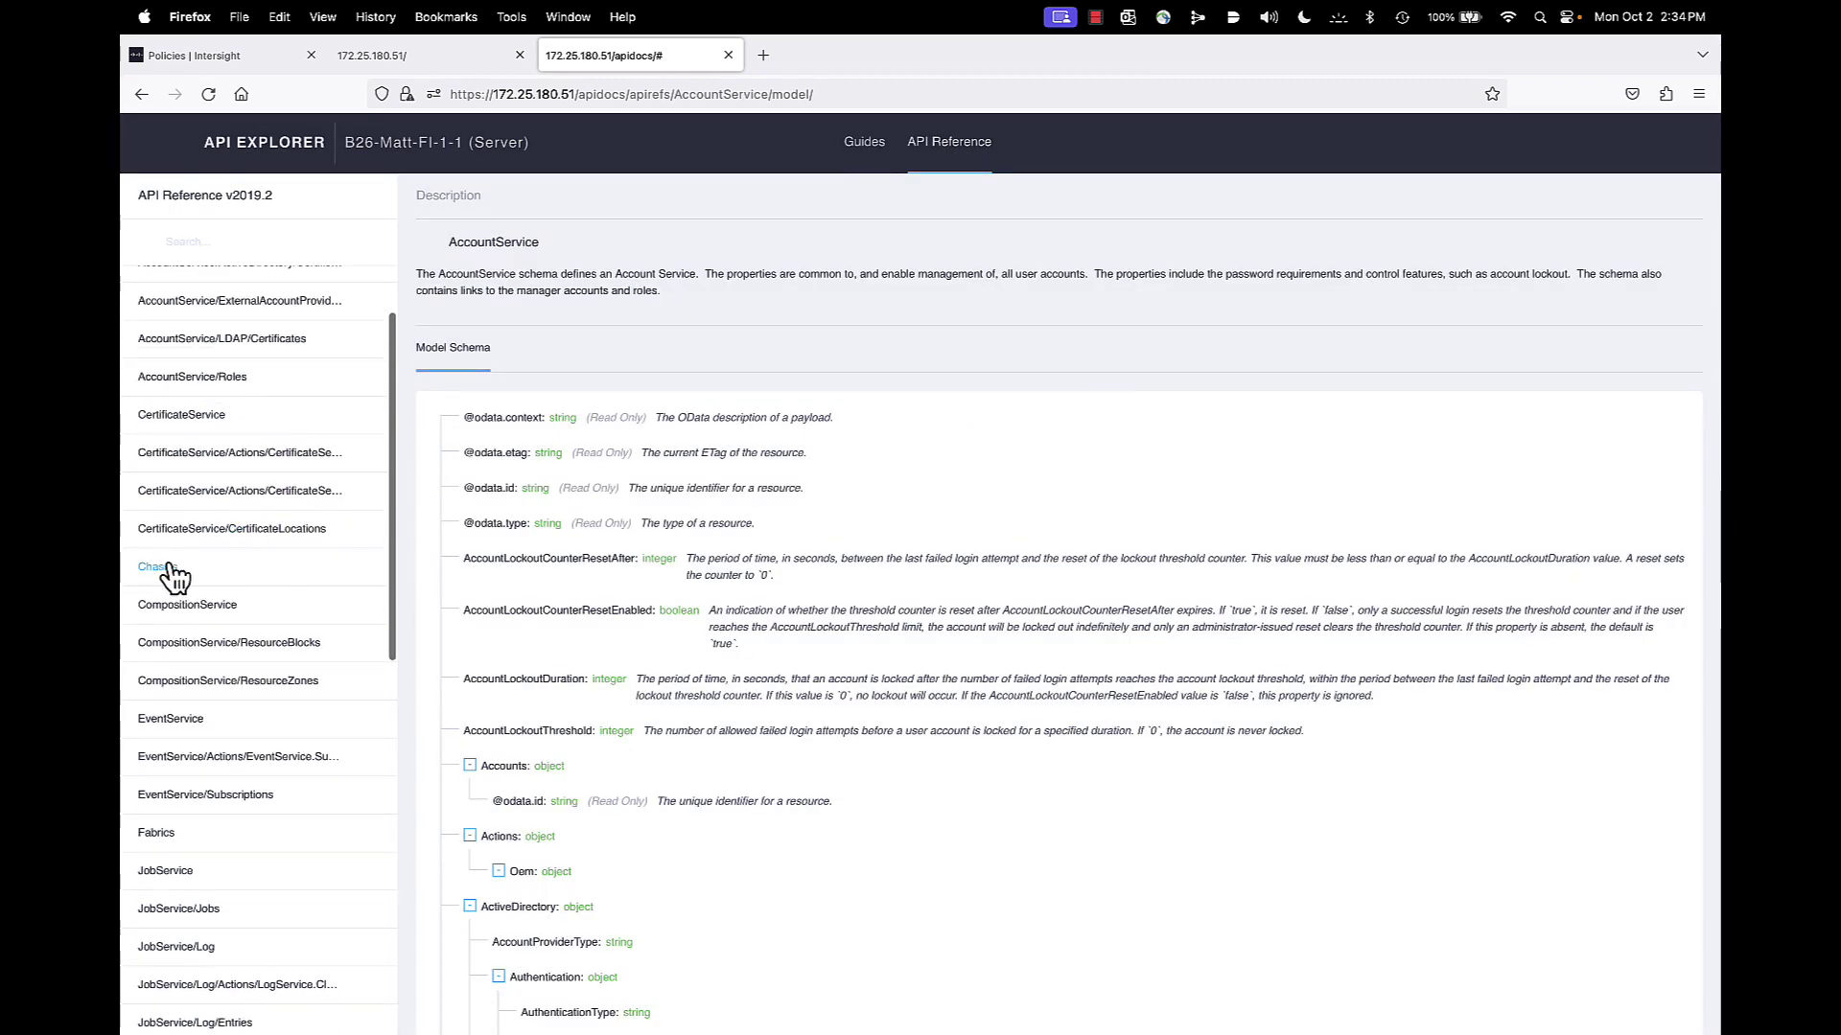
{"action": "left_click", "coordinate": [158, 566]}
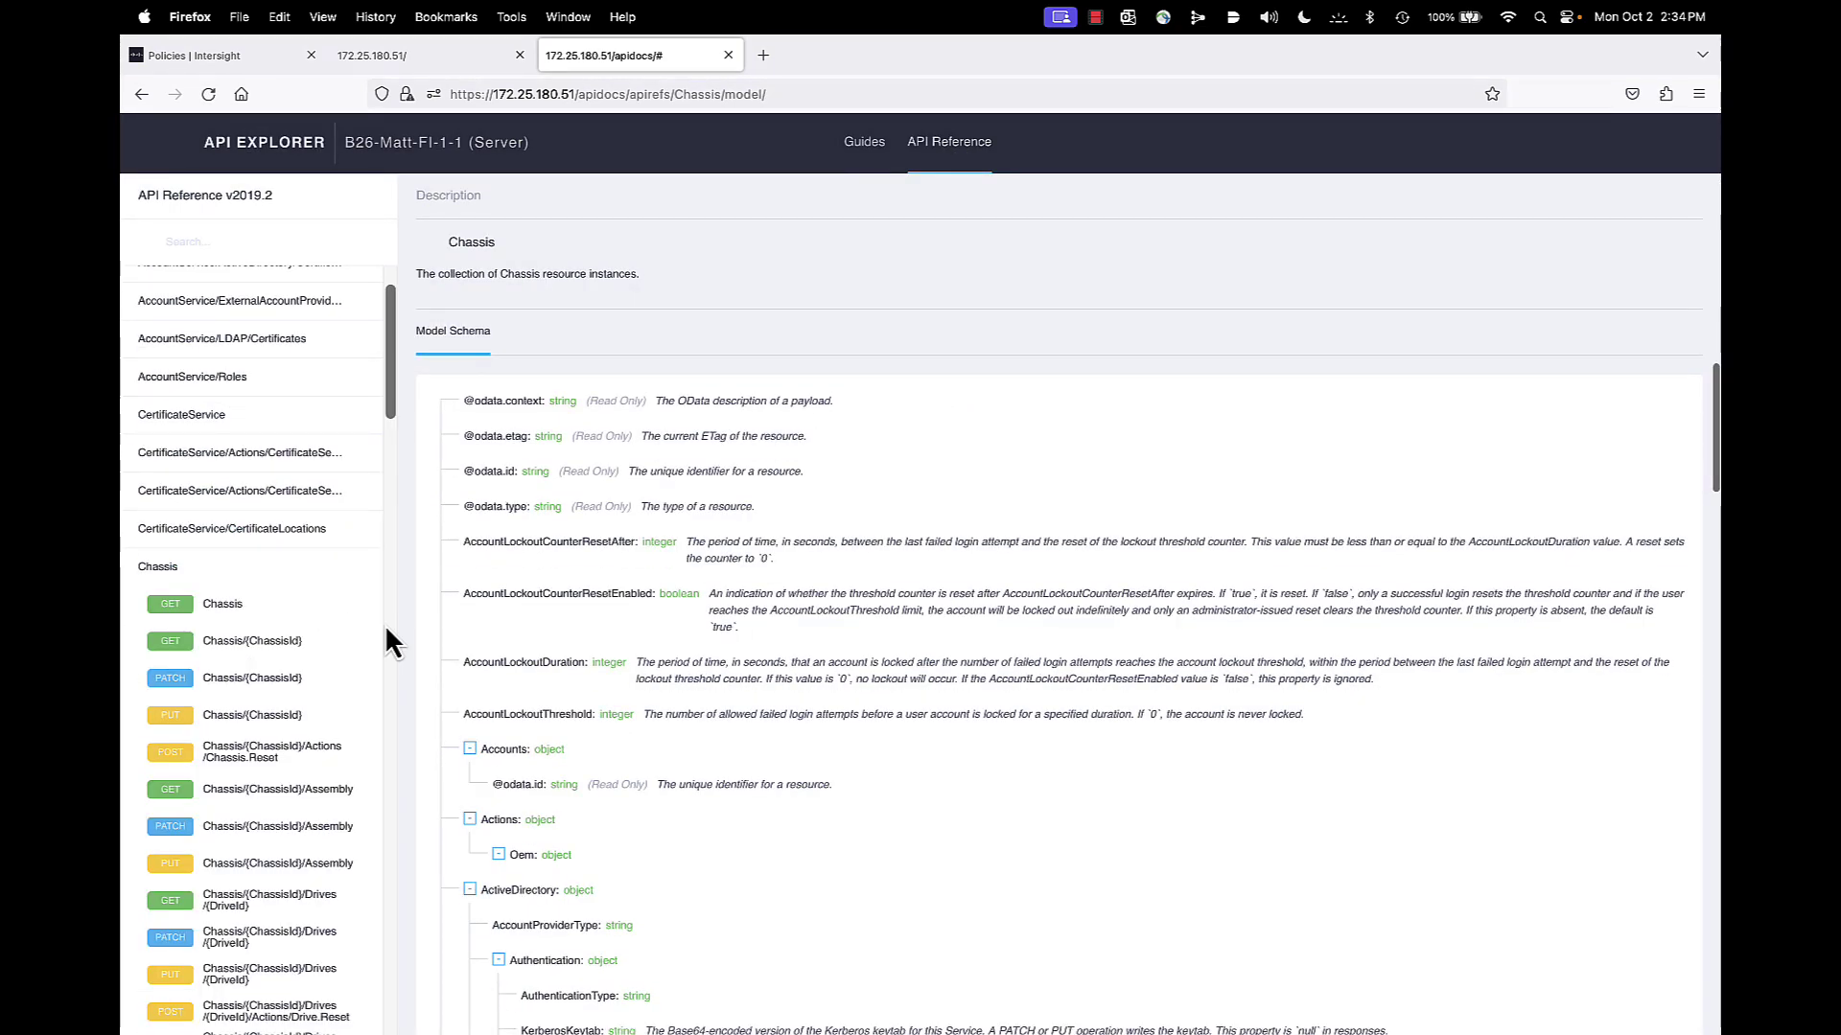
{"action": "left_click", "coordinate": [209, 614]}
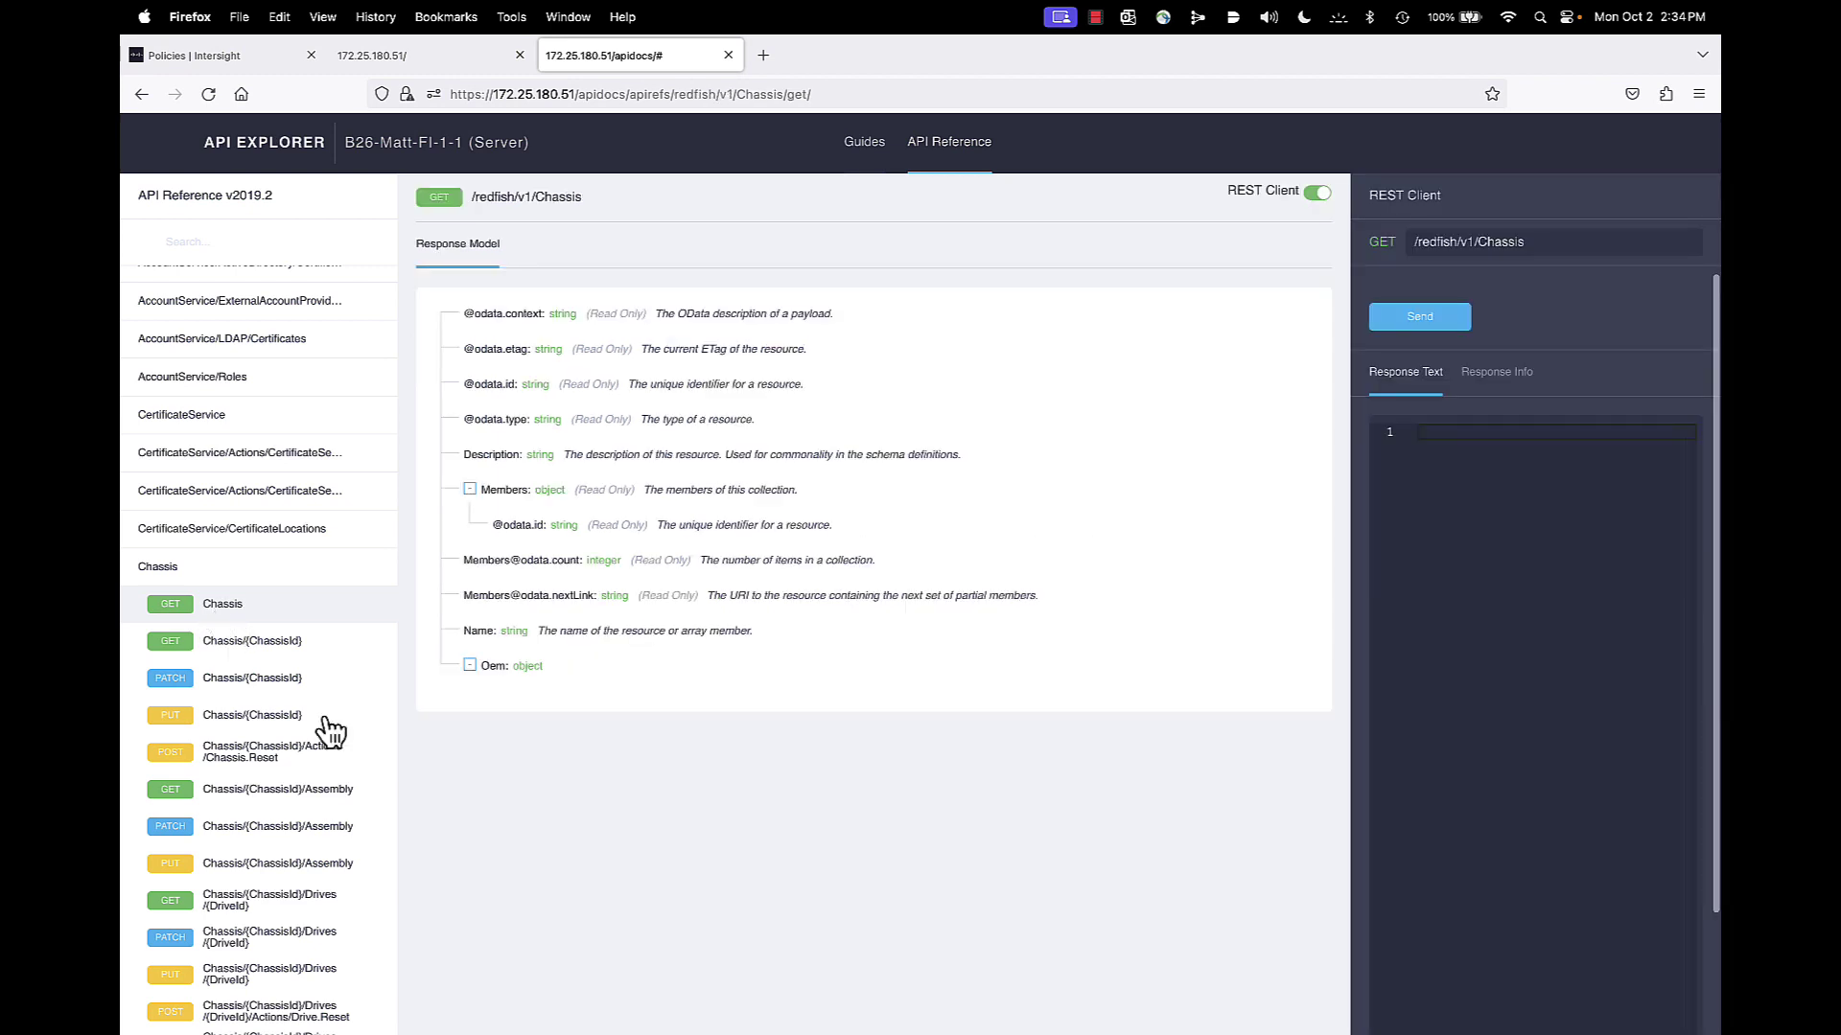
{"action": "left_click", "coordinate": [1420, 316]}
{"action": "scroll", "coordinate": [1534, 729], "scroll_direction": "right", "scroll_amount": 5}
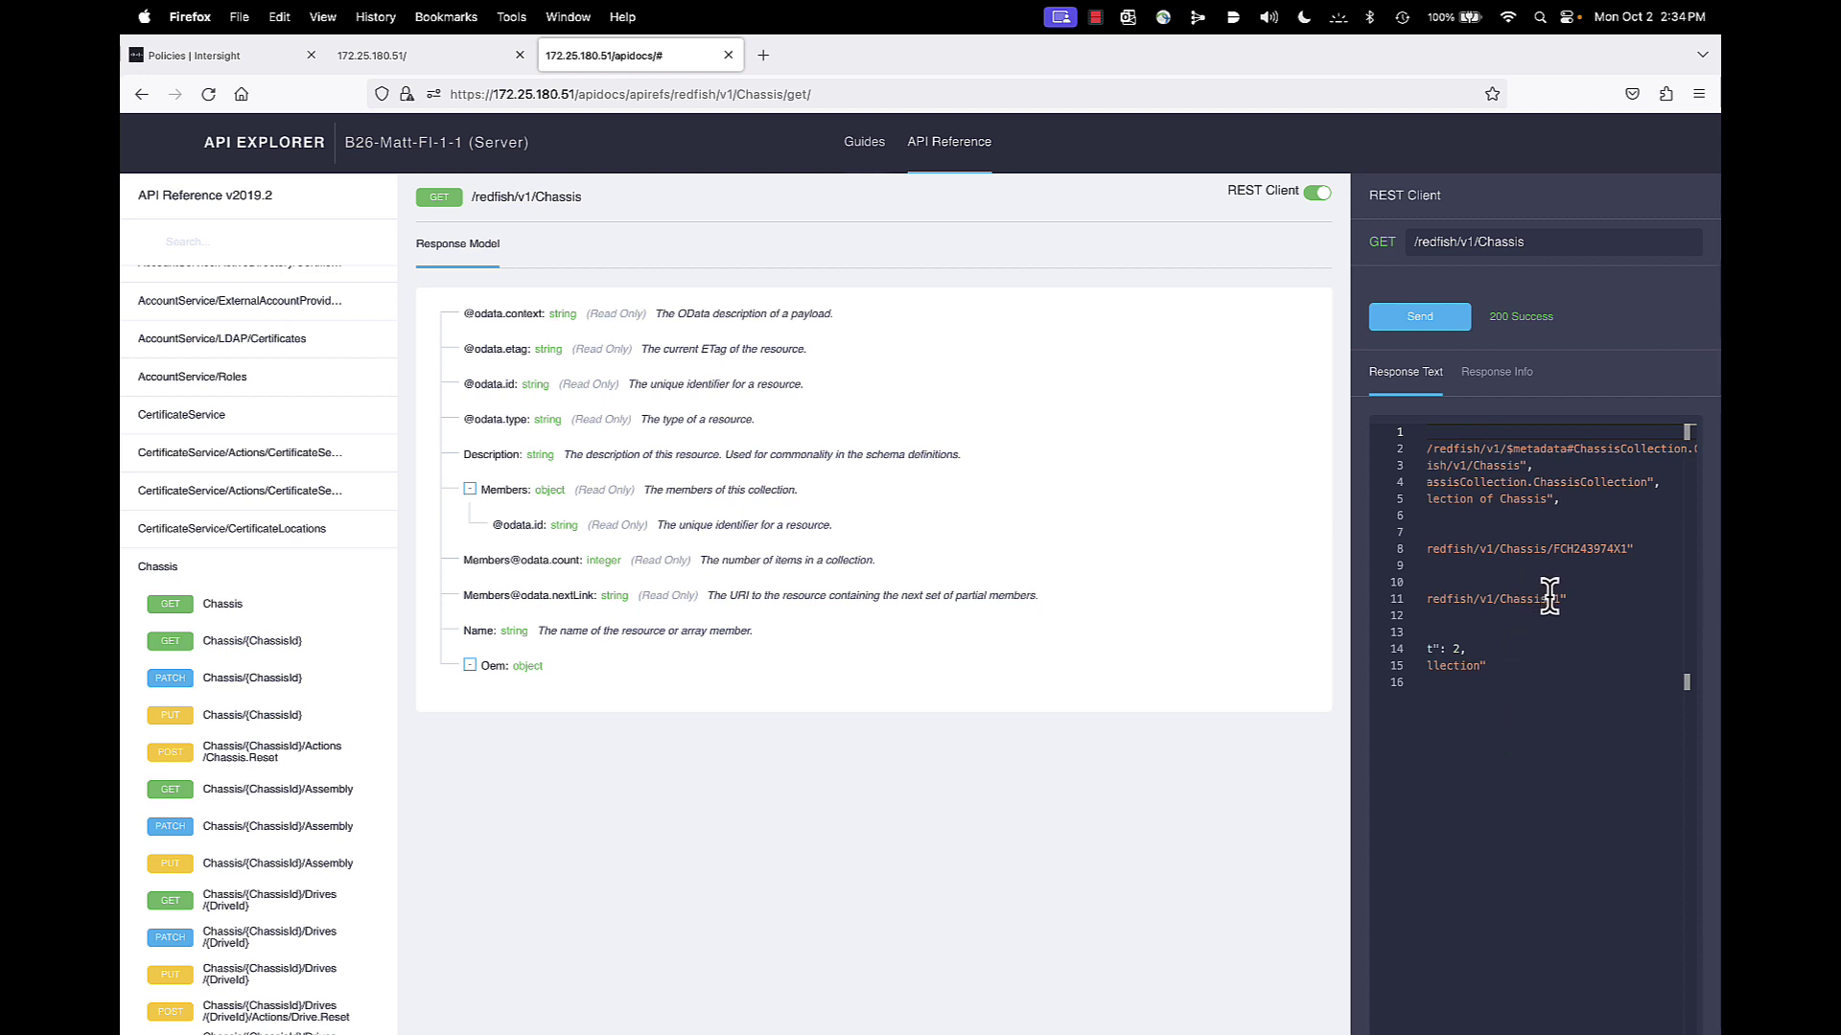
{"action": "left_click", "coordinate": [1550, 598]}
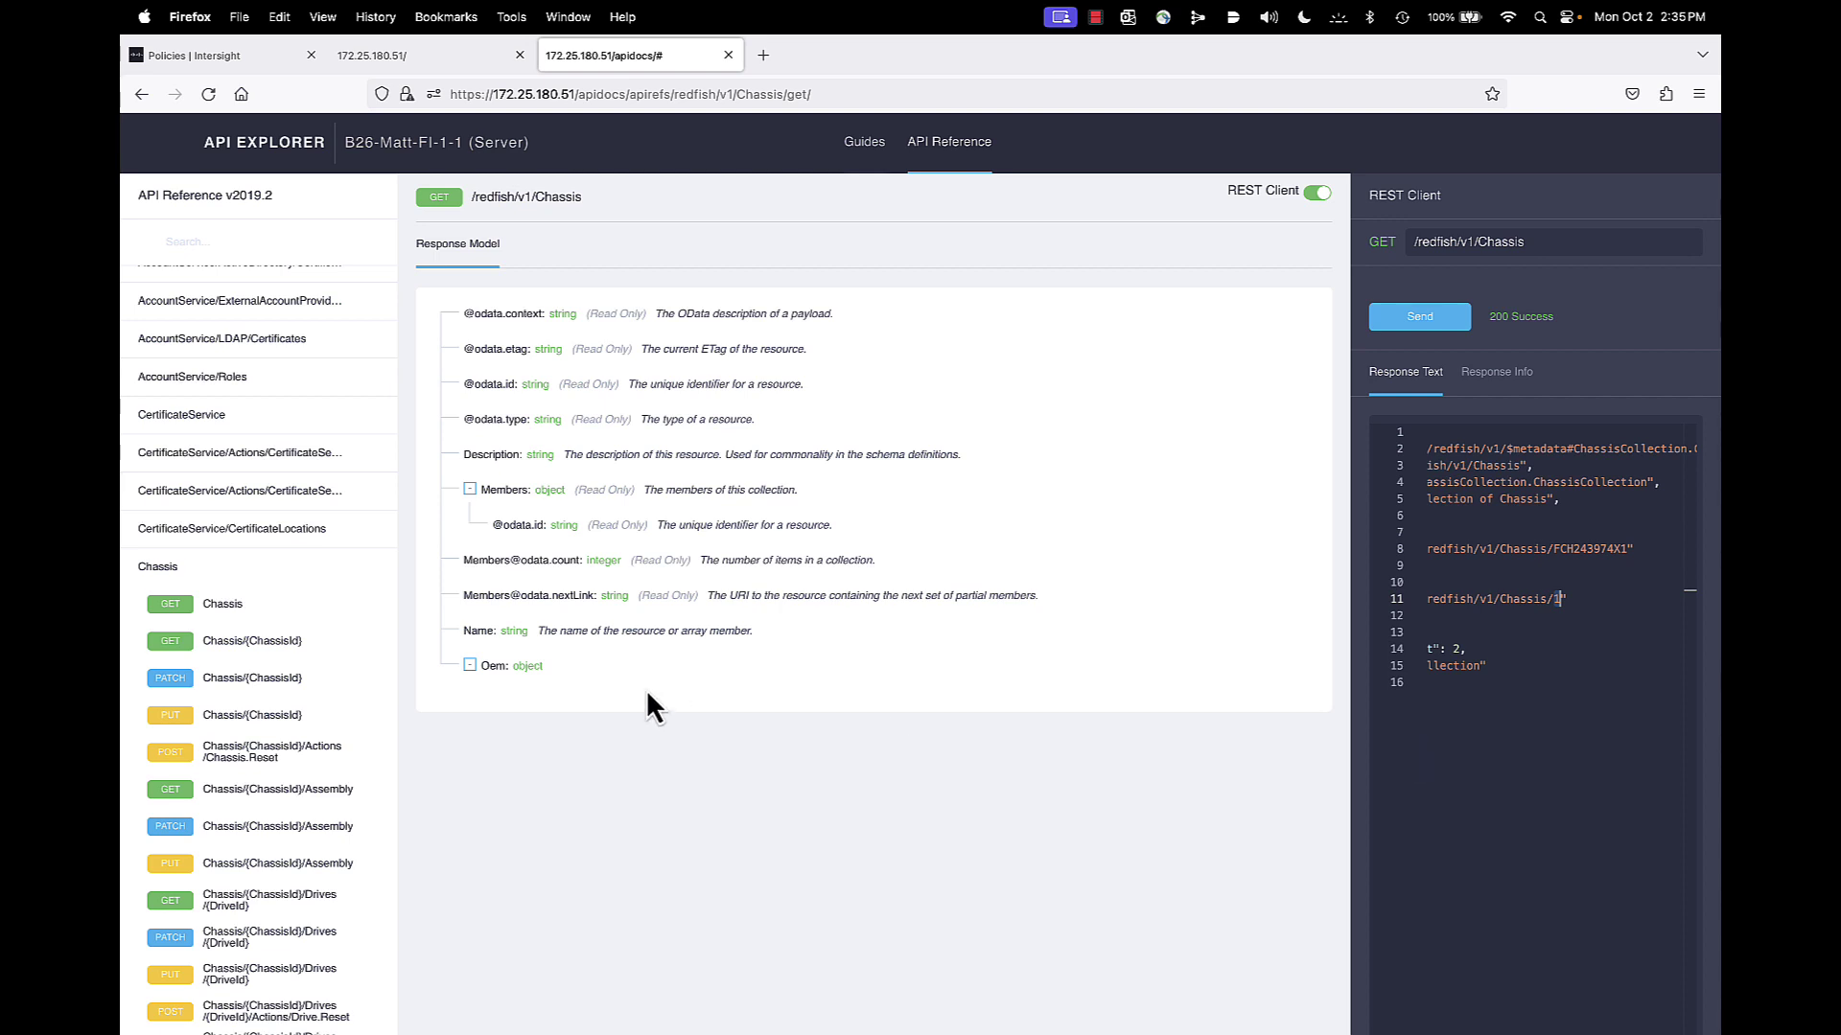
{"action": "scroll", "coordinate": [220, 747], "scroll_direction": "down", "scroll_amount": 2}
{"action": "scroll", "coordinate": [227, 743], "scroll_direction": "down", "scroll_amount": 8}
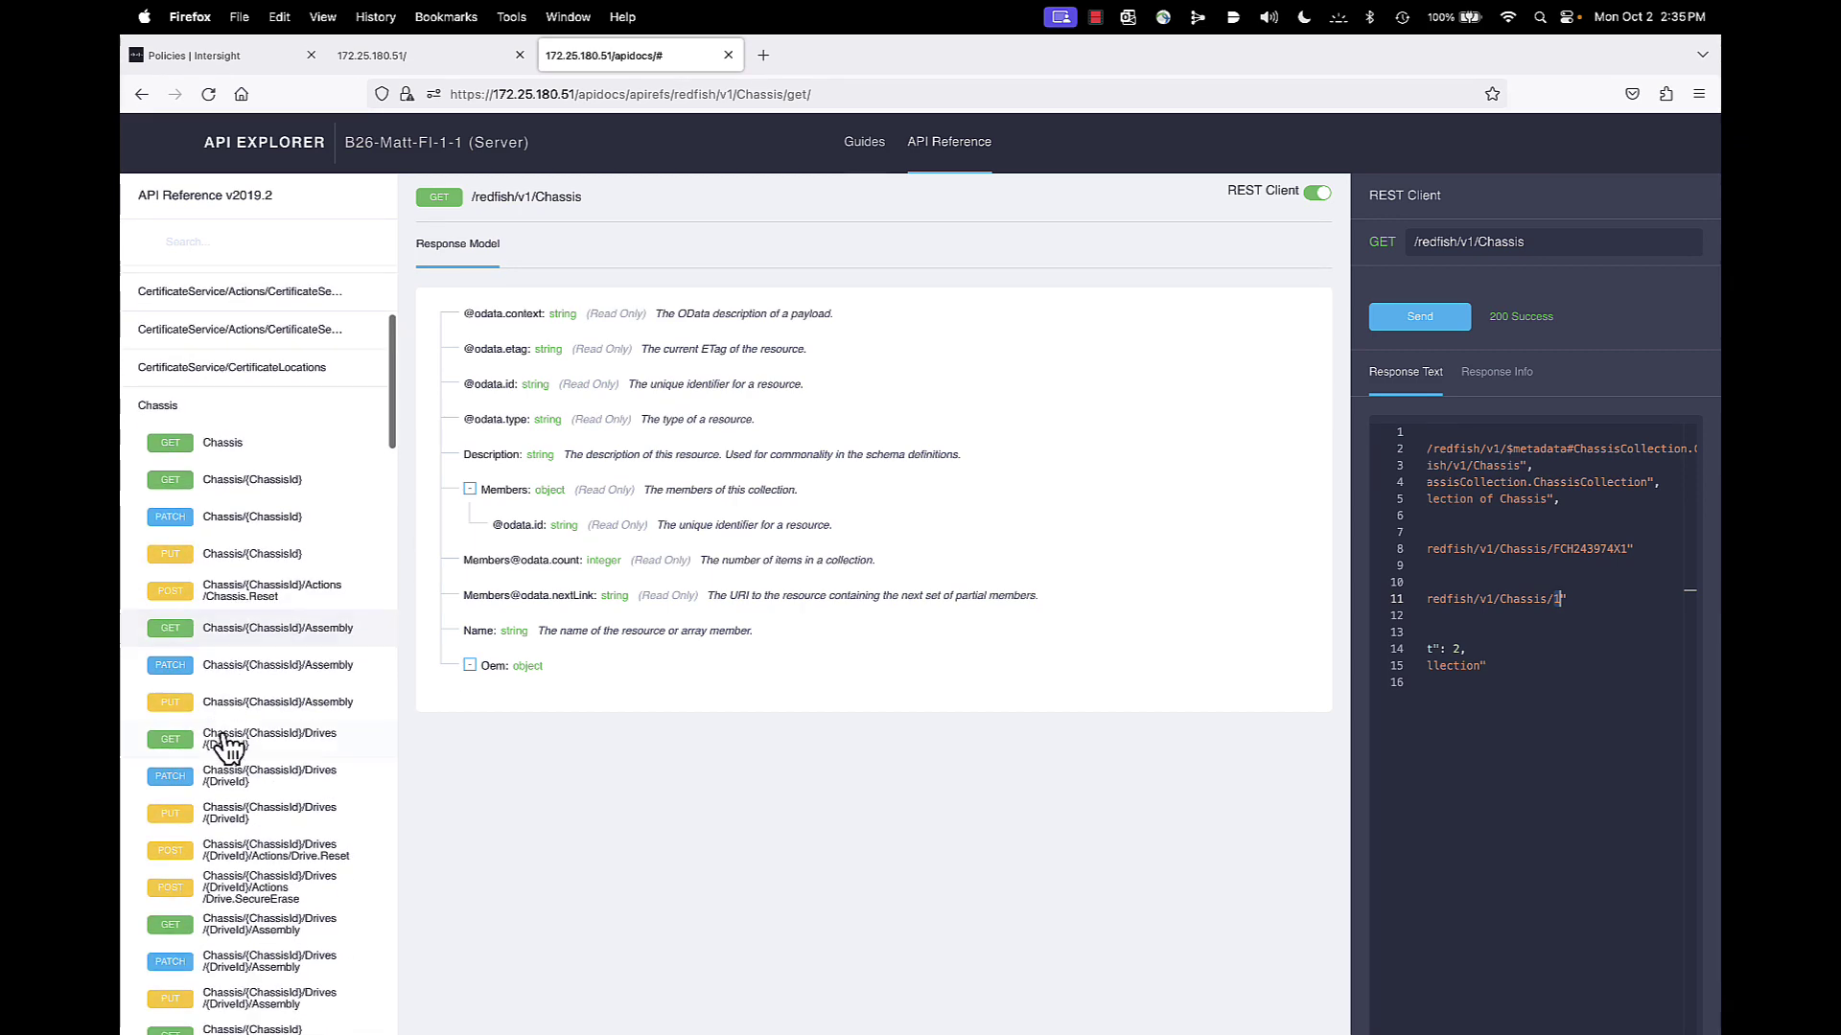
{"action": "scroll", "coordinate": [251, 757], "scroll_direction": "down", "scroll_amount": 5}
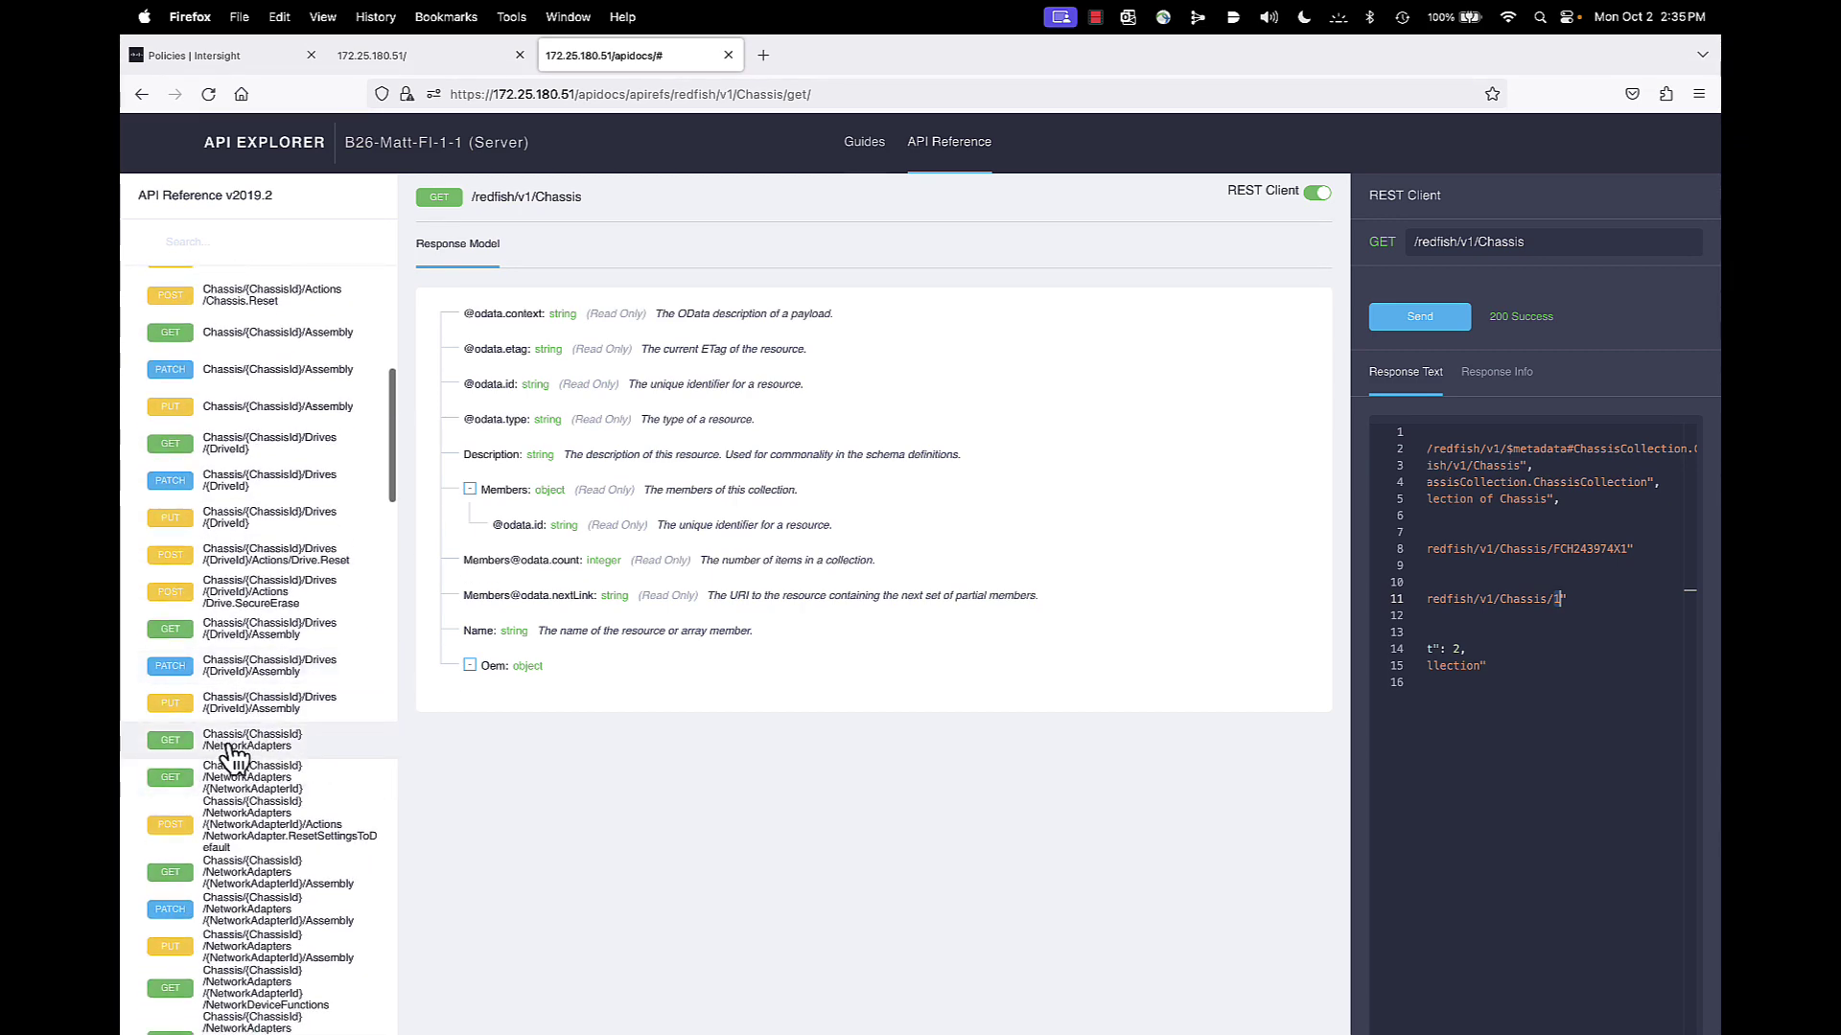
Send GET Chassis/{ChassisId}/NetworkAdapters with ChassisId 1
{"action": "left_click", "coordinate": [248, 749]}
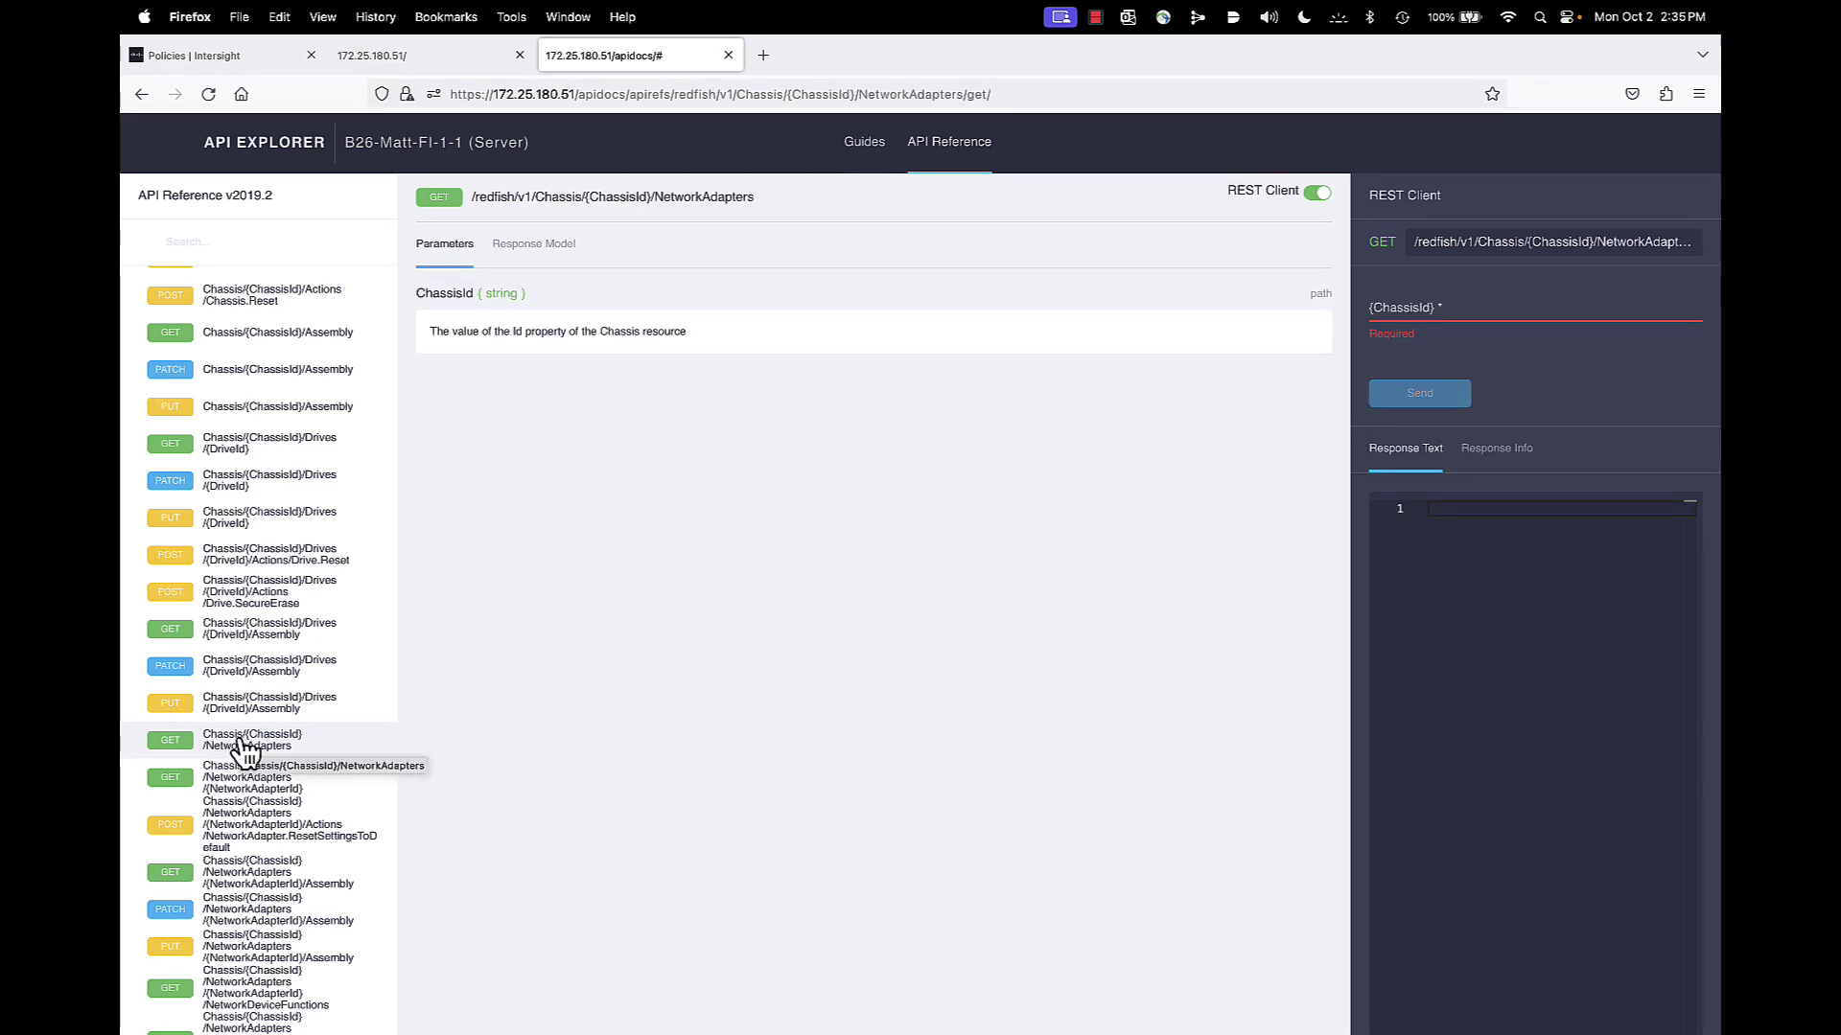
{"action": "left_click", "coordinate": [1401, 312]}
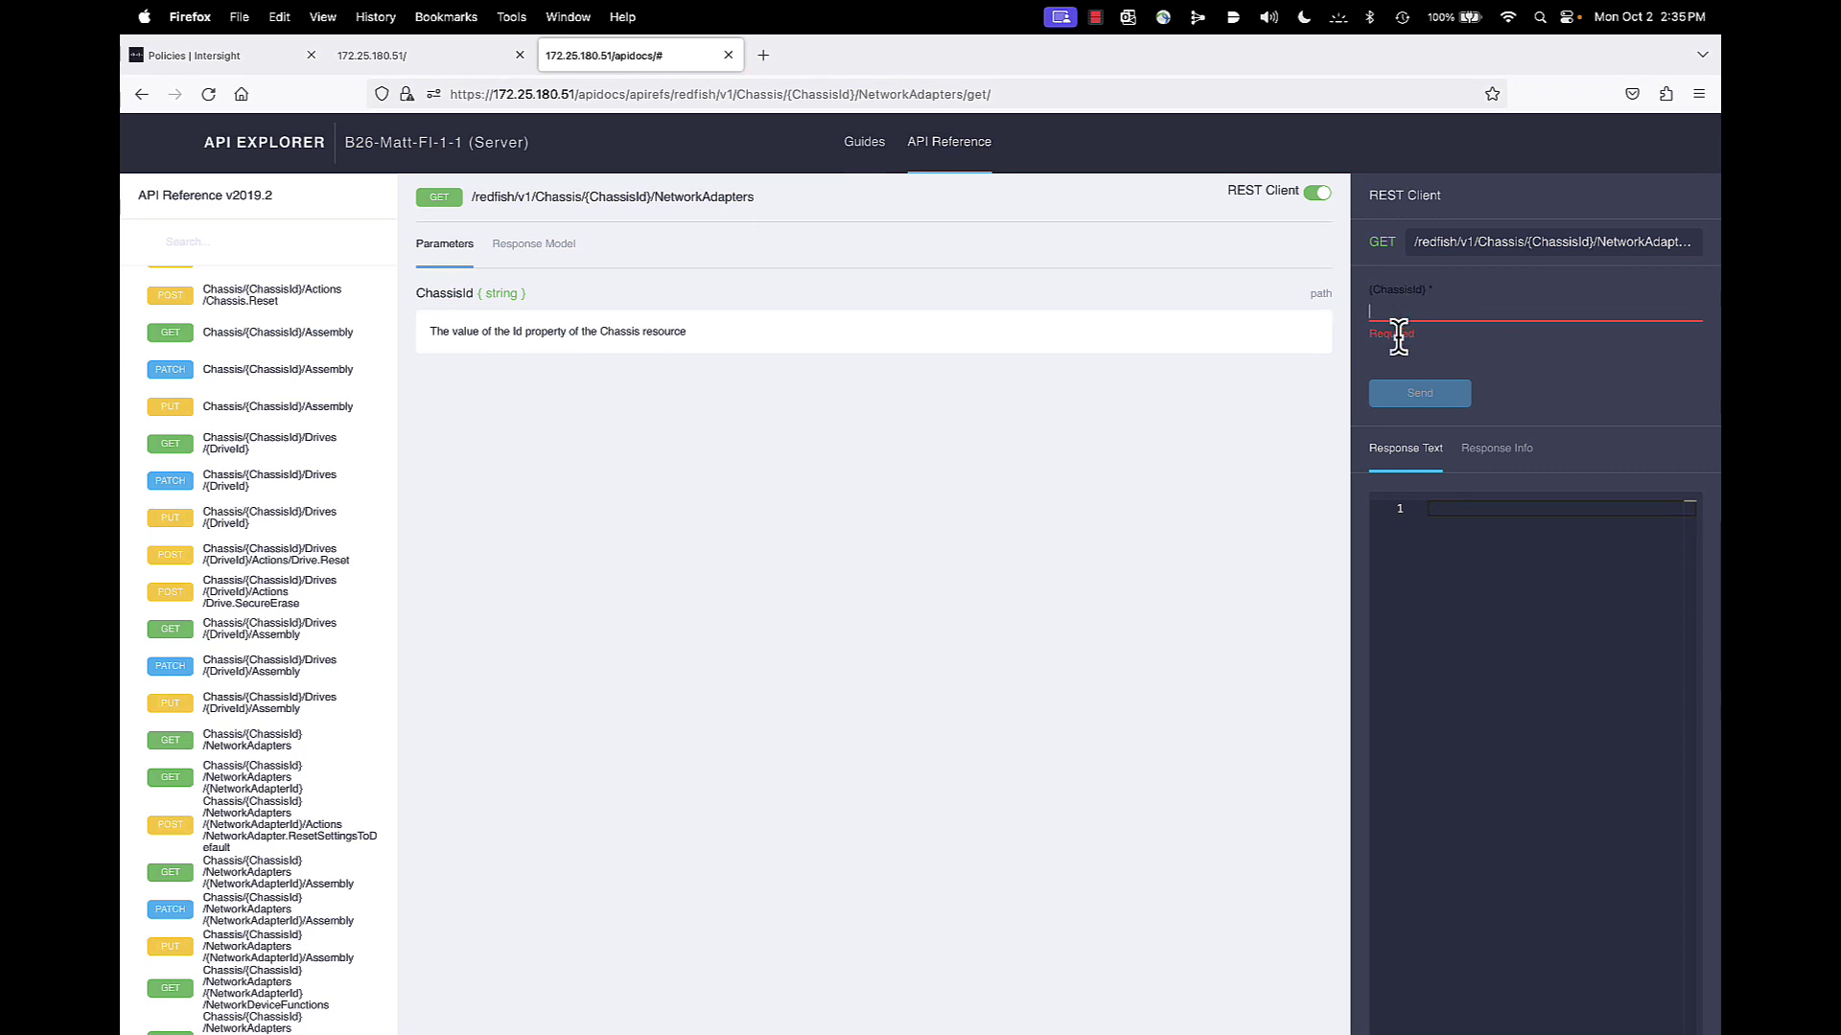
{"action": "type", "text": "1"}
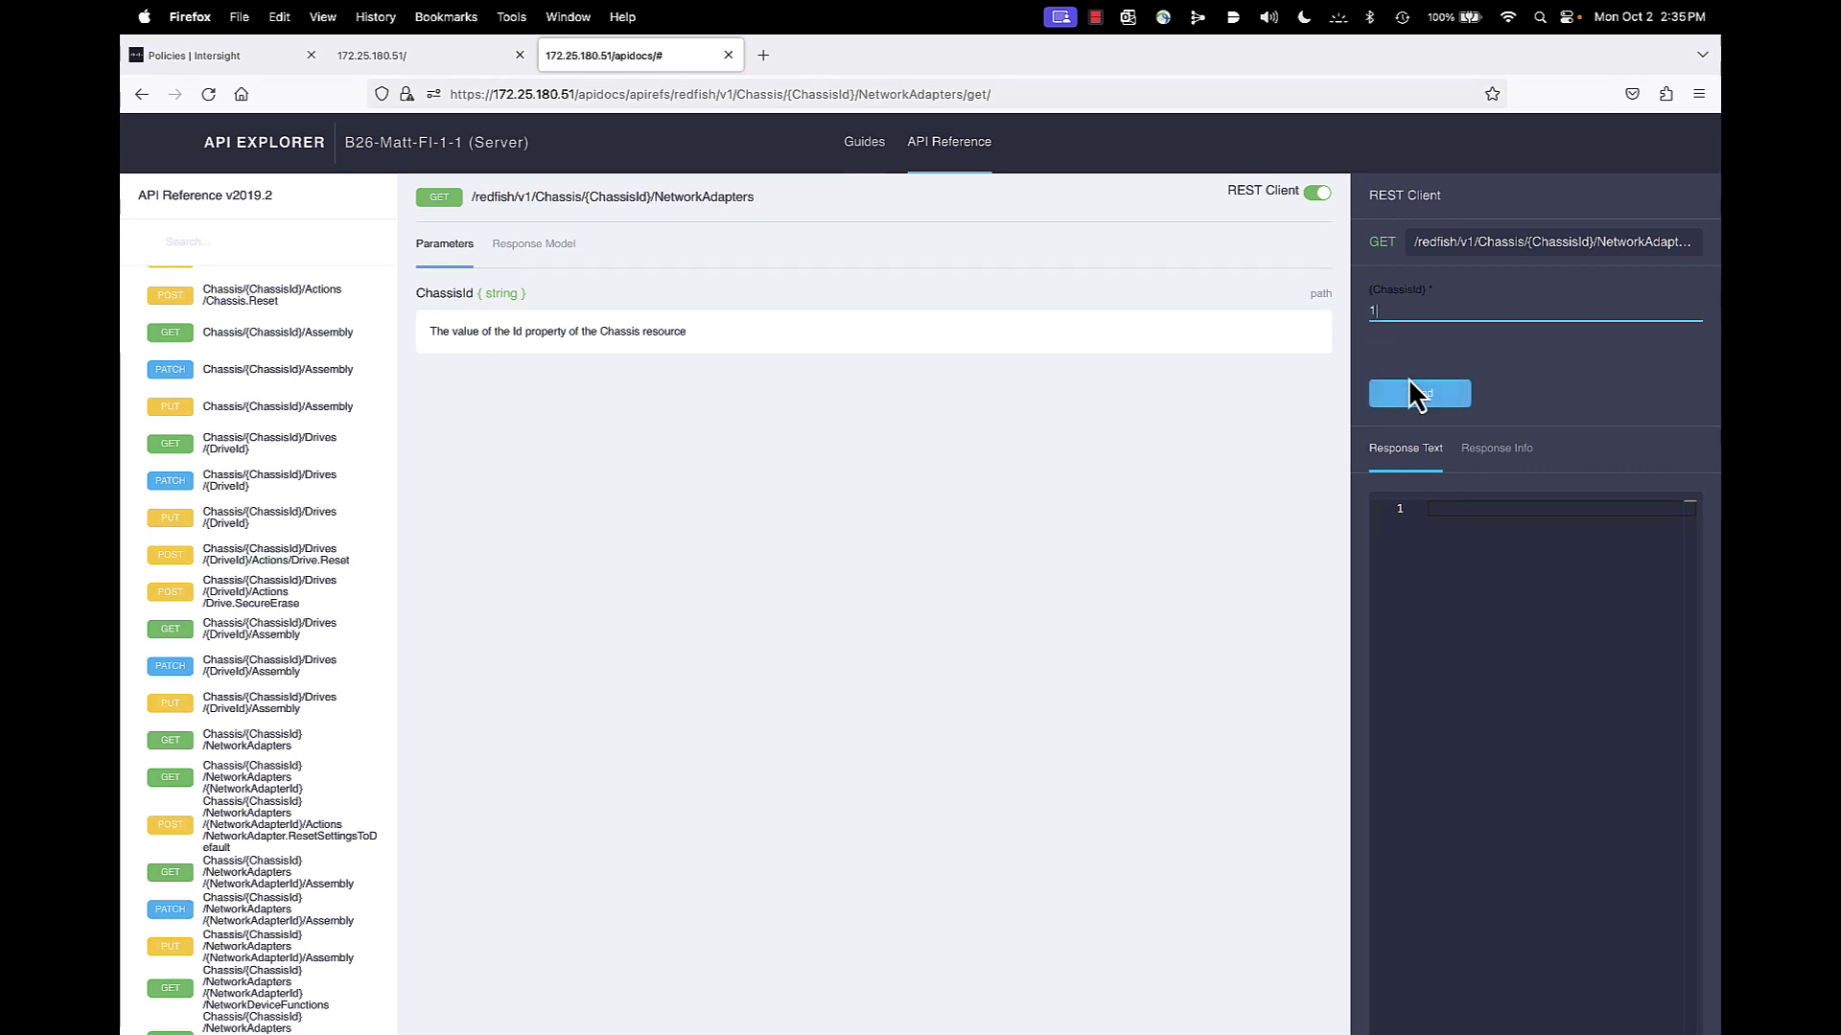
{"action": "left_click", "coordinate": [1416, 398]}
Widen the REST client and select adapter ID UCSX-V4-Q25GML_FCH243876KX in the response
{"action": "left_click_drag", "start_coordinate": [1343, 583], "coordinate": [1005, 590]}
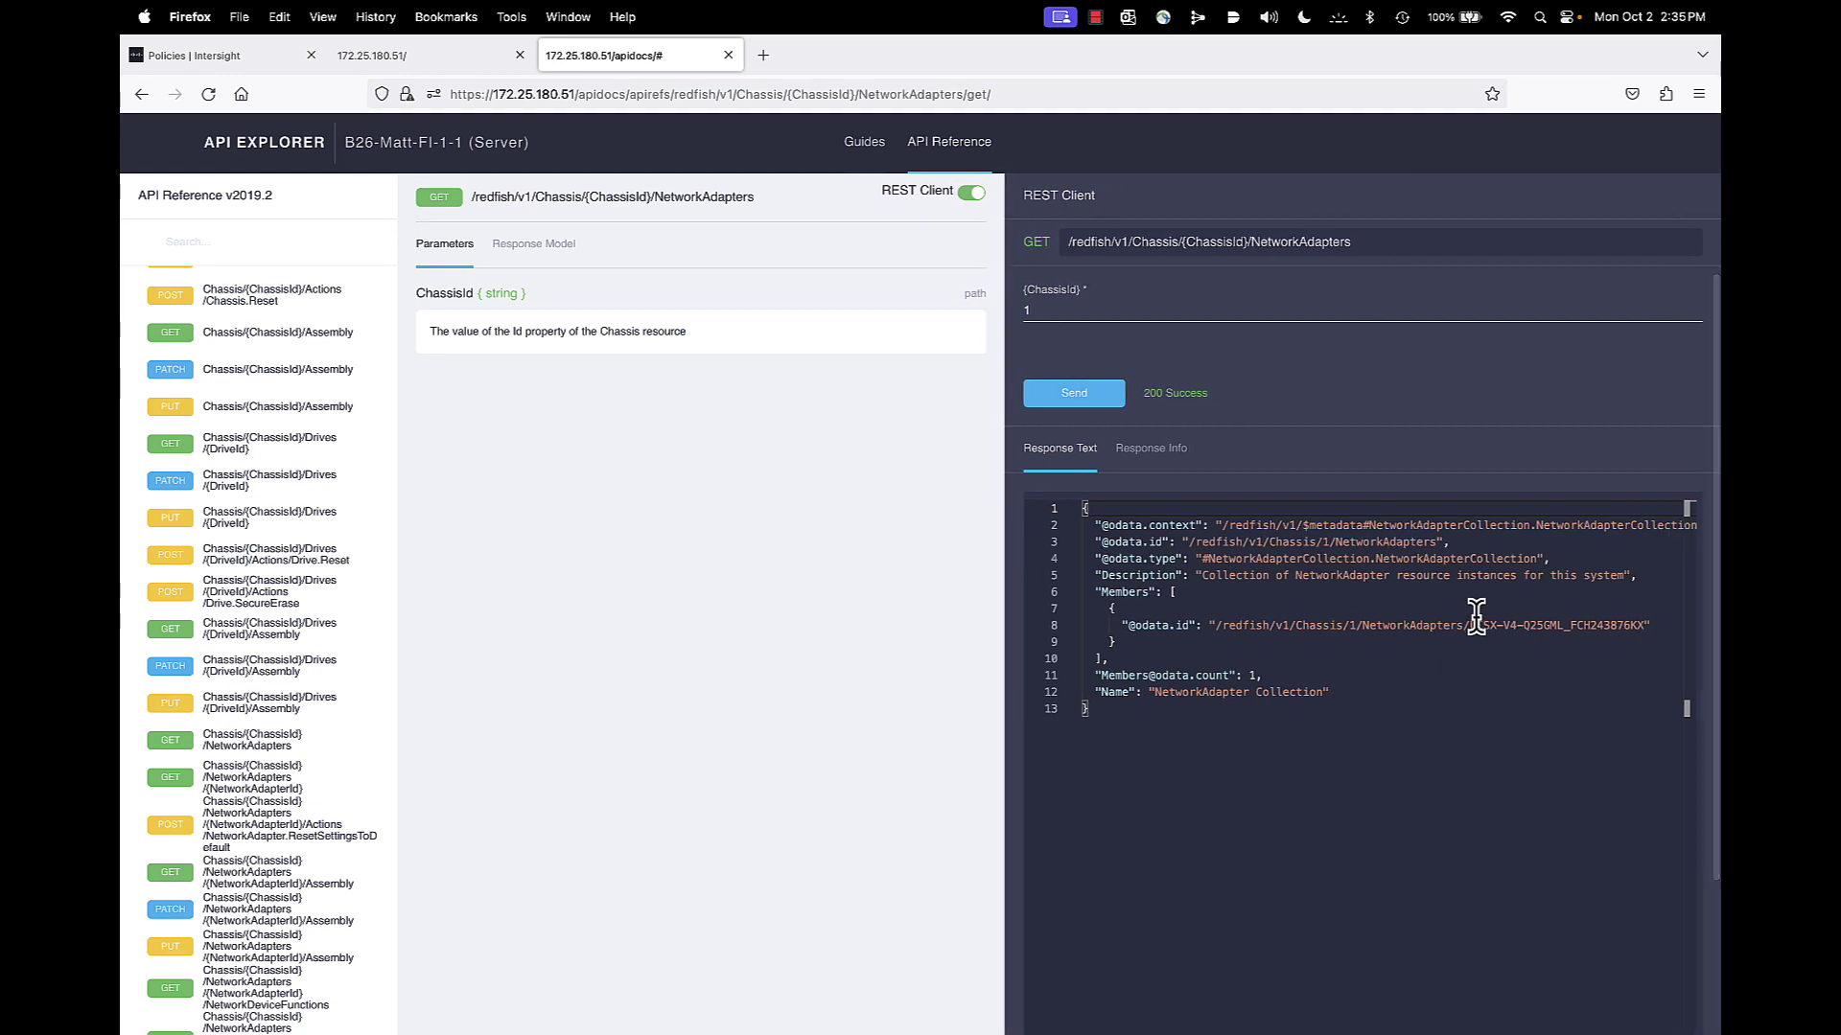
{"action": "left_click_drag", "start_coordinate": [1470, 623], "coordinate": [1644, 623]}
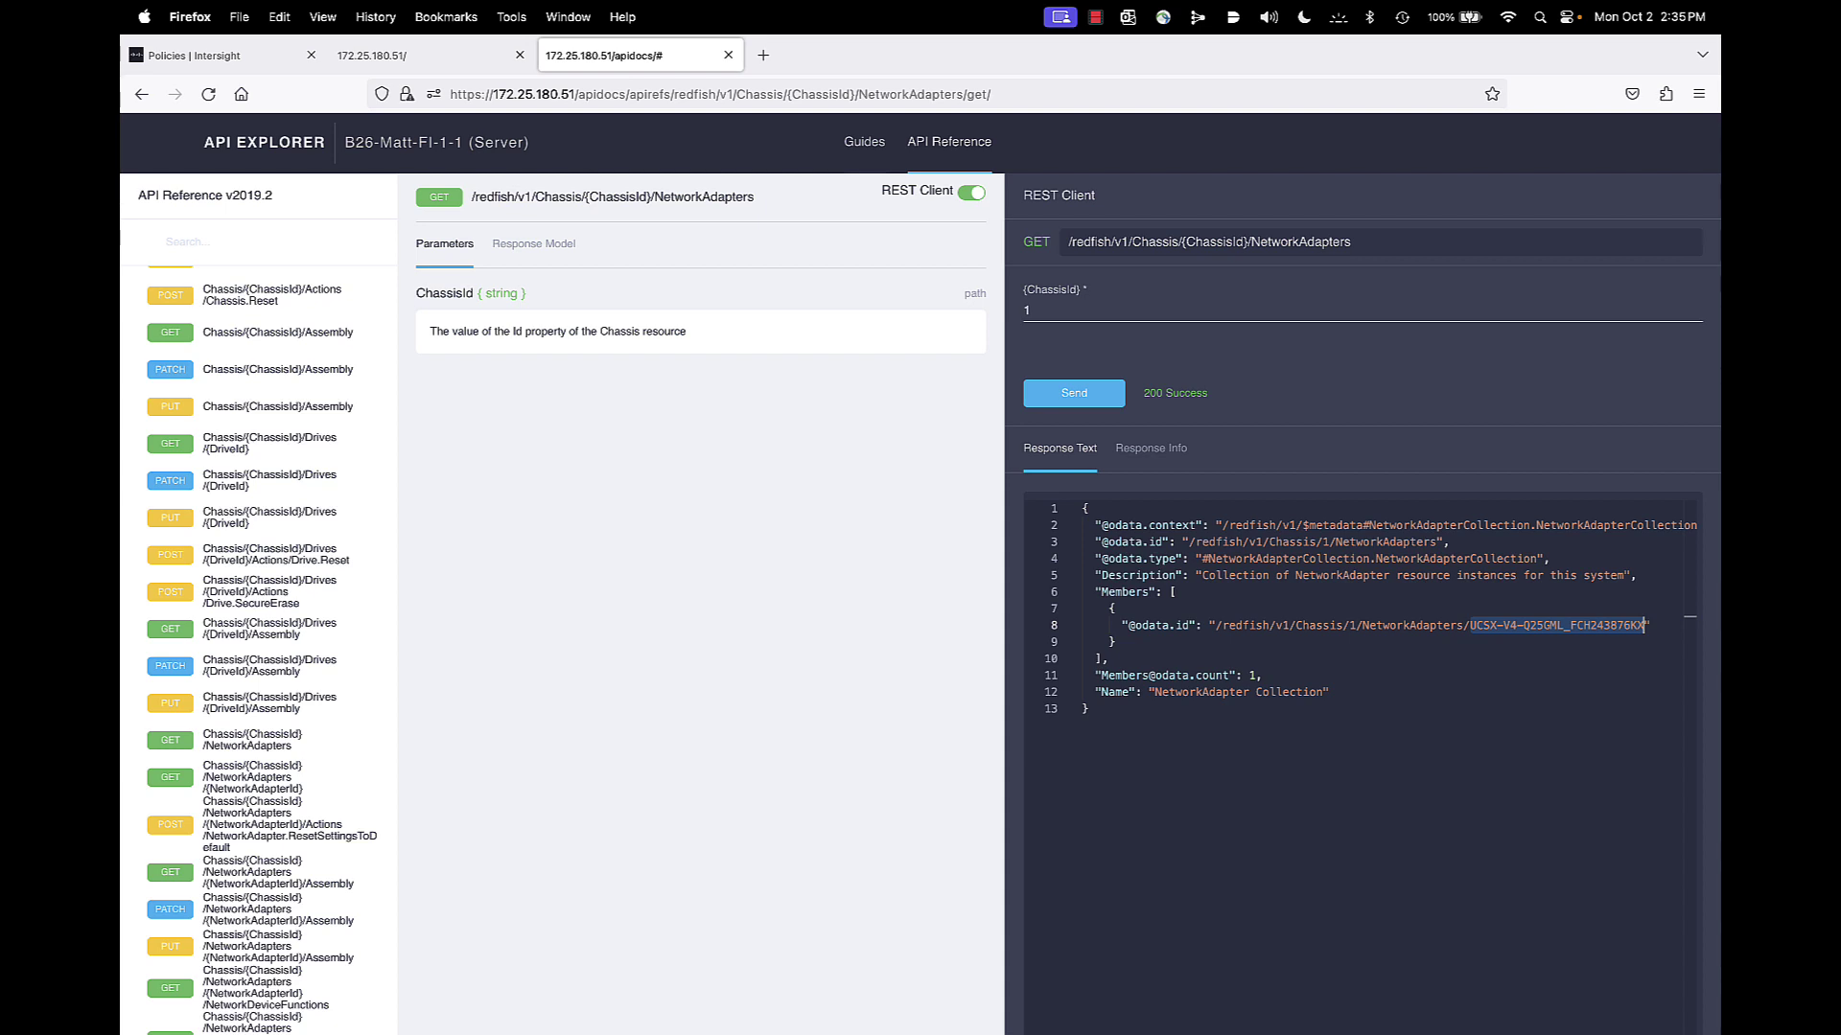
{"action": "scroll", "coordinate": [276, 740], "scroll_direction": "down", "scroll_amount": 1}
{"action": "scroll", "coordinate": [276, 740], "scroll_direction": "down", "scroll_amount": 4}
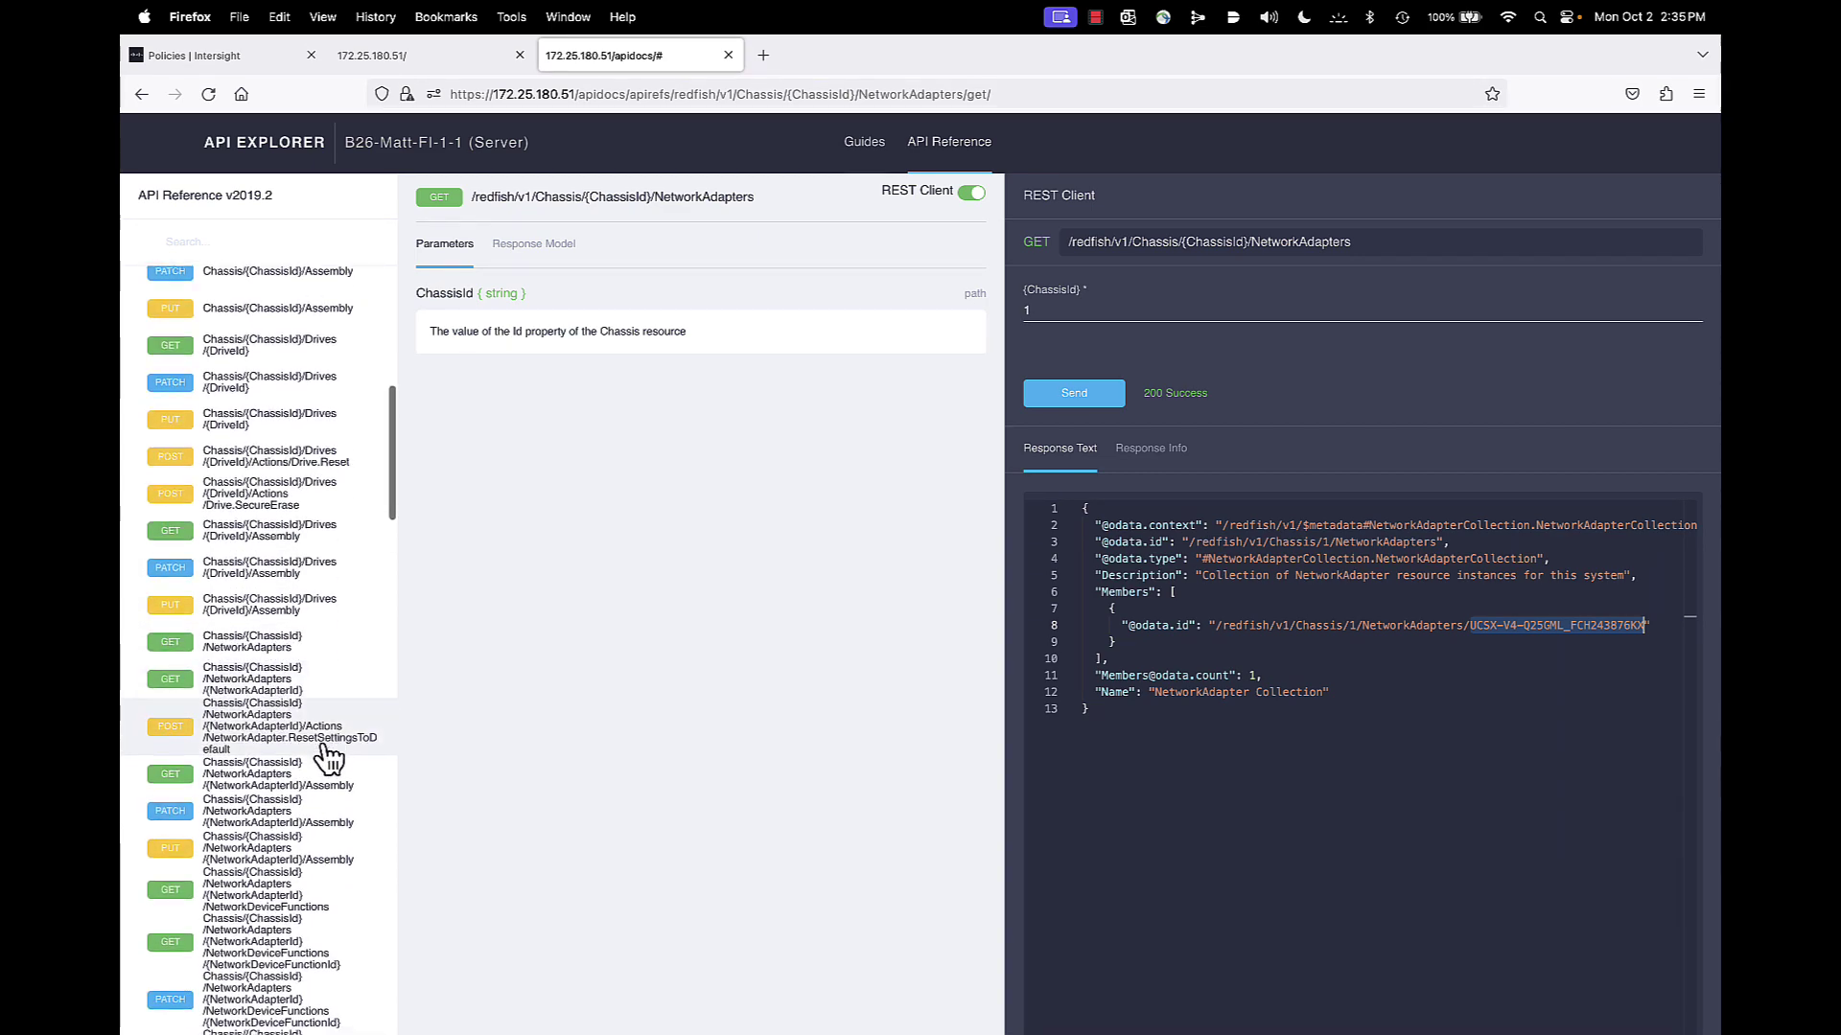
{"action": "scroll", "coordinate": [331, 757], "scroll_direction": "down", "scroll_amount": 3}
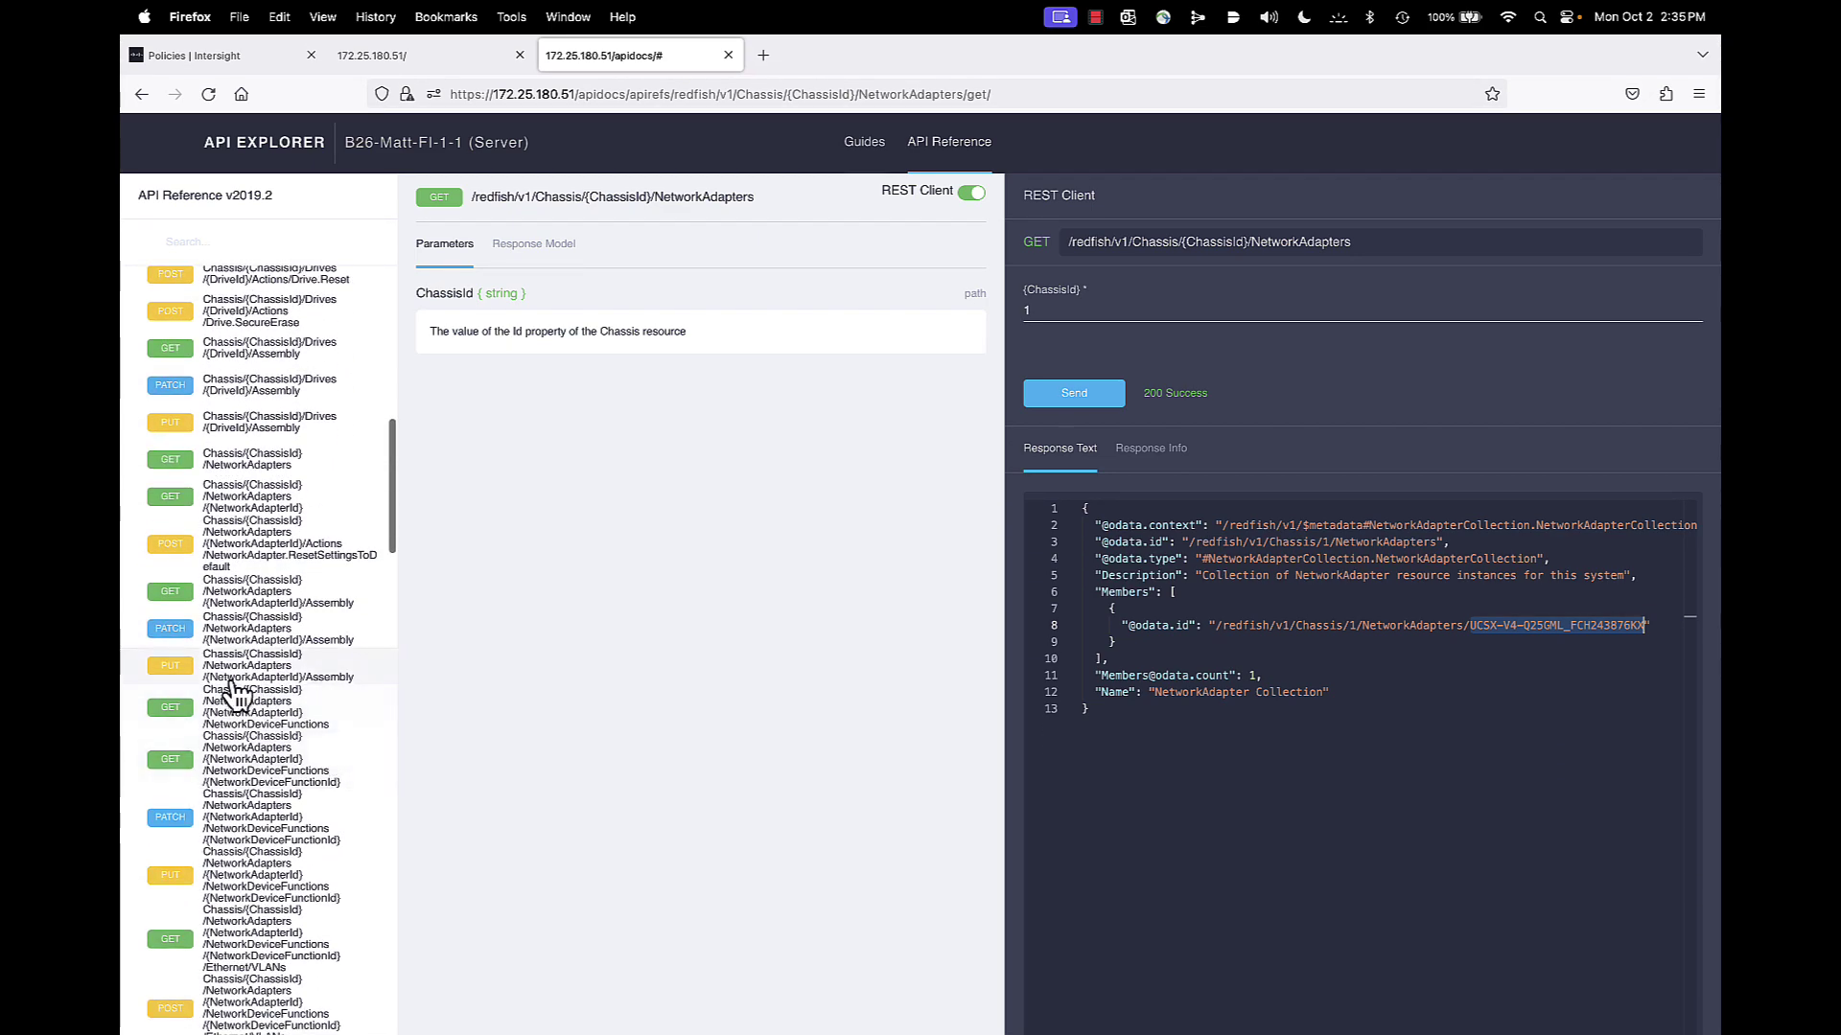
{"action": "scroll", "coordinate": [240, 692], "scroll_direction": "down", "scroll_amount": 2}
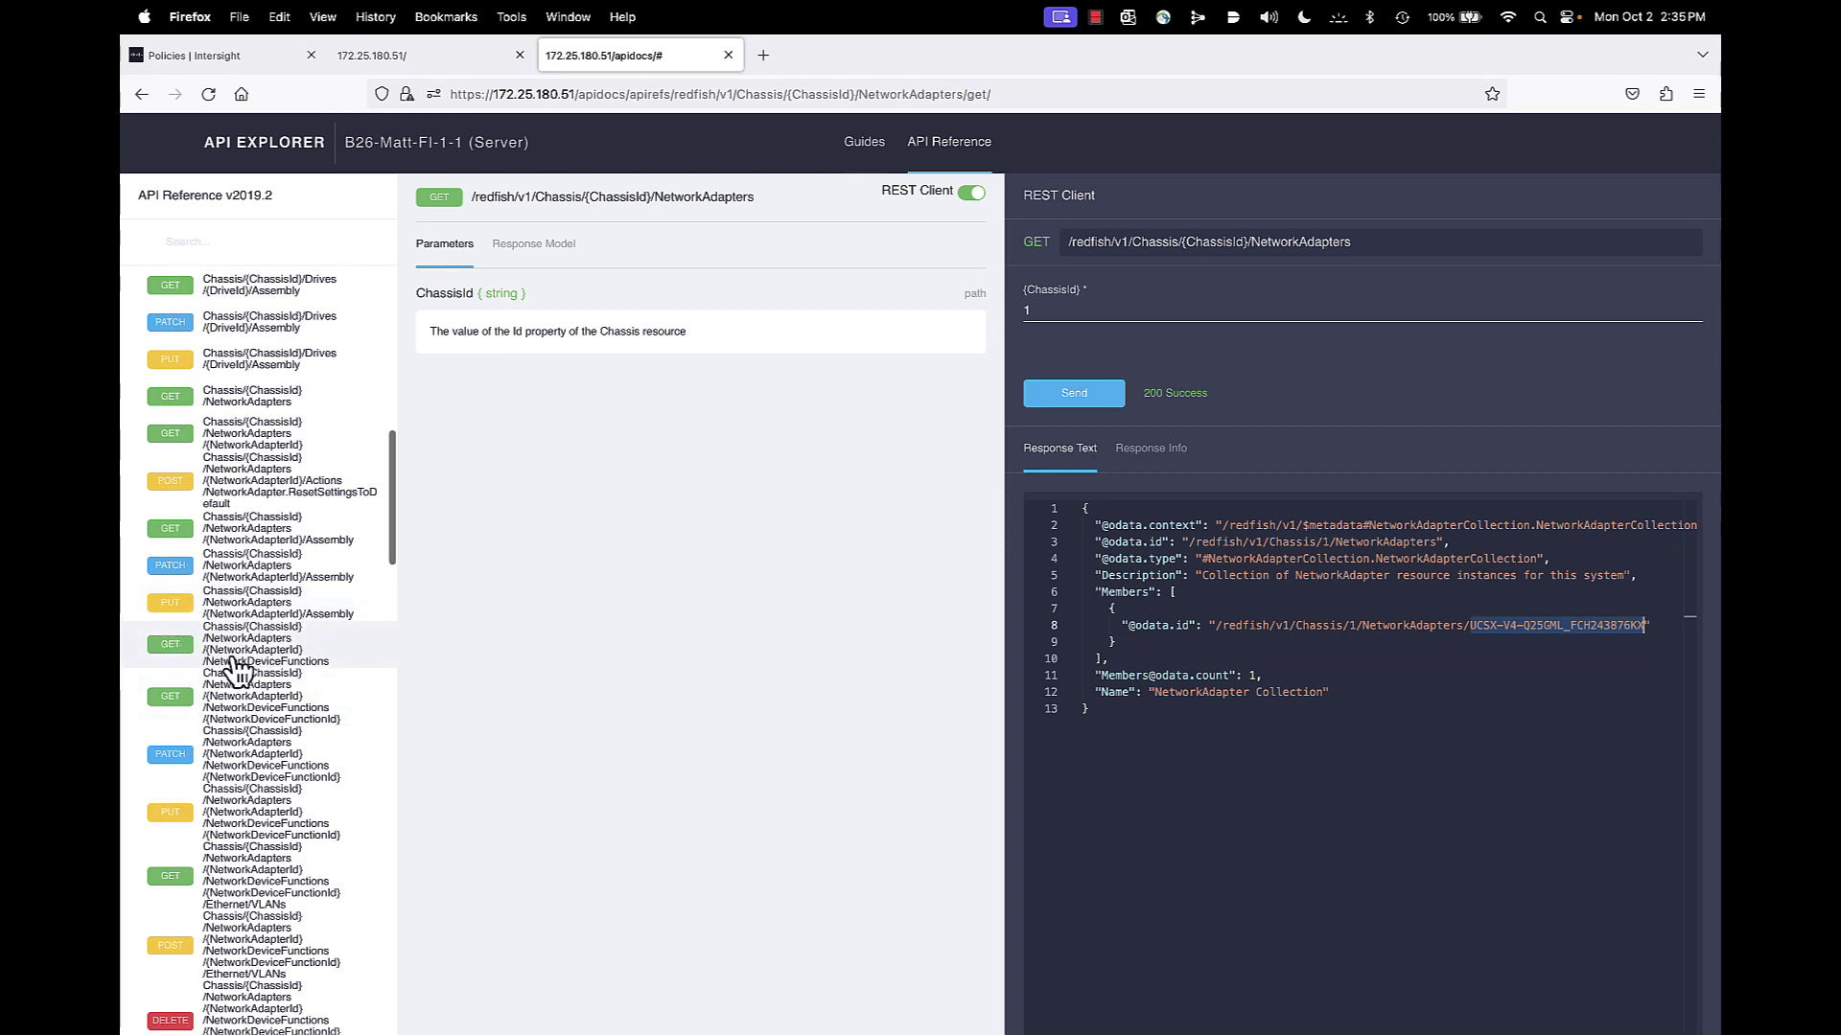
Send GET NetworkDeviceFunctions for chassis 1 with the pasted adapter ID UCSX-V4-Q25GML_FCH243876KX
{"action": "left_click", "coordinate": [233, 661]}
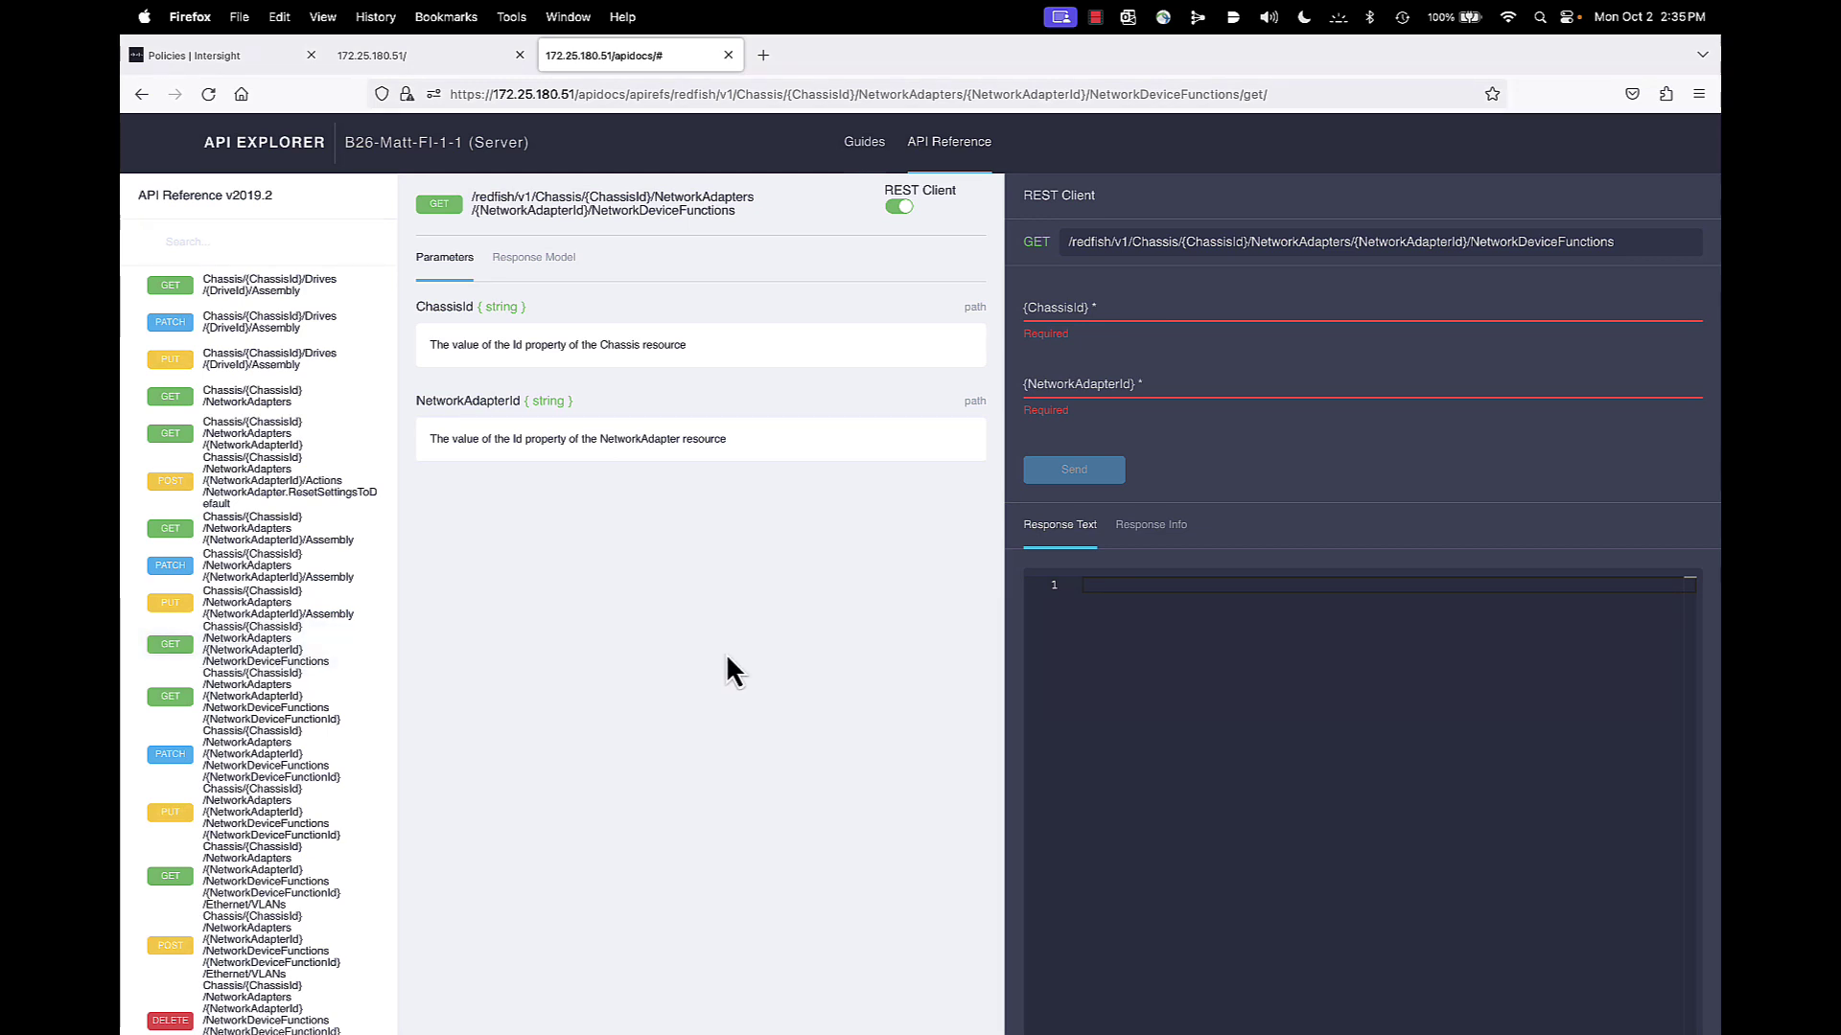
{"action": "left_click", "coordinate": [1088, 307]}
{"action": "type", "text": "1"}
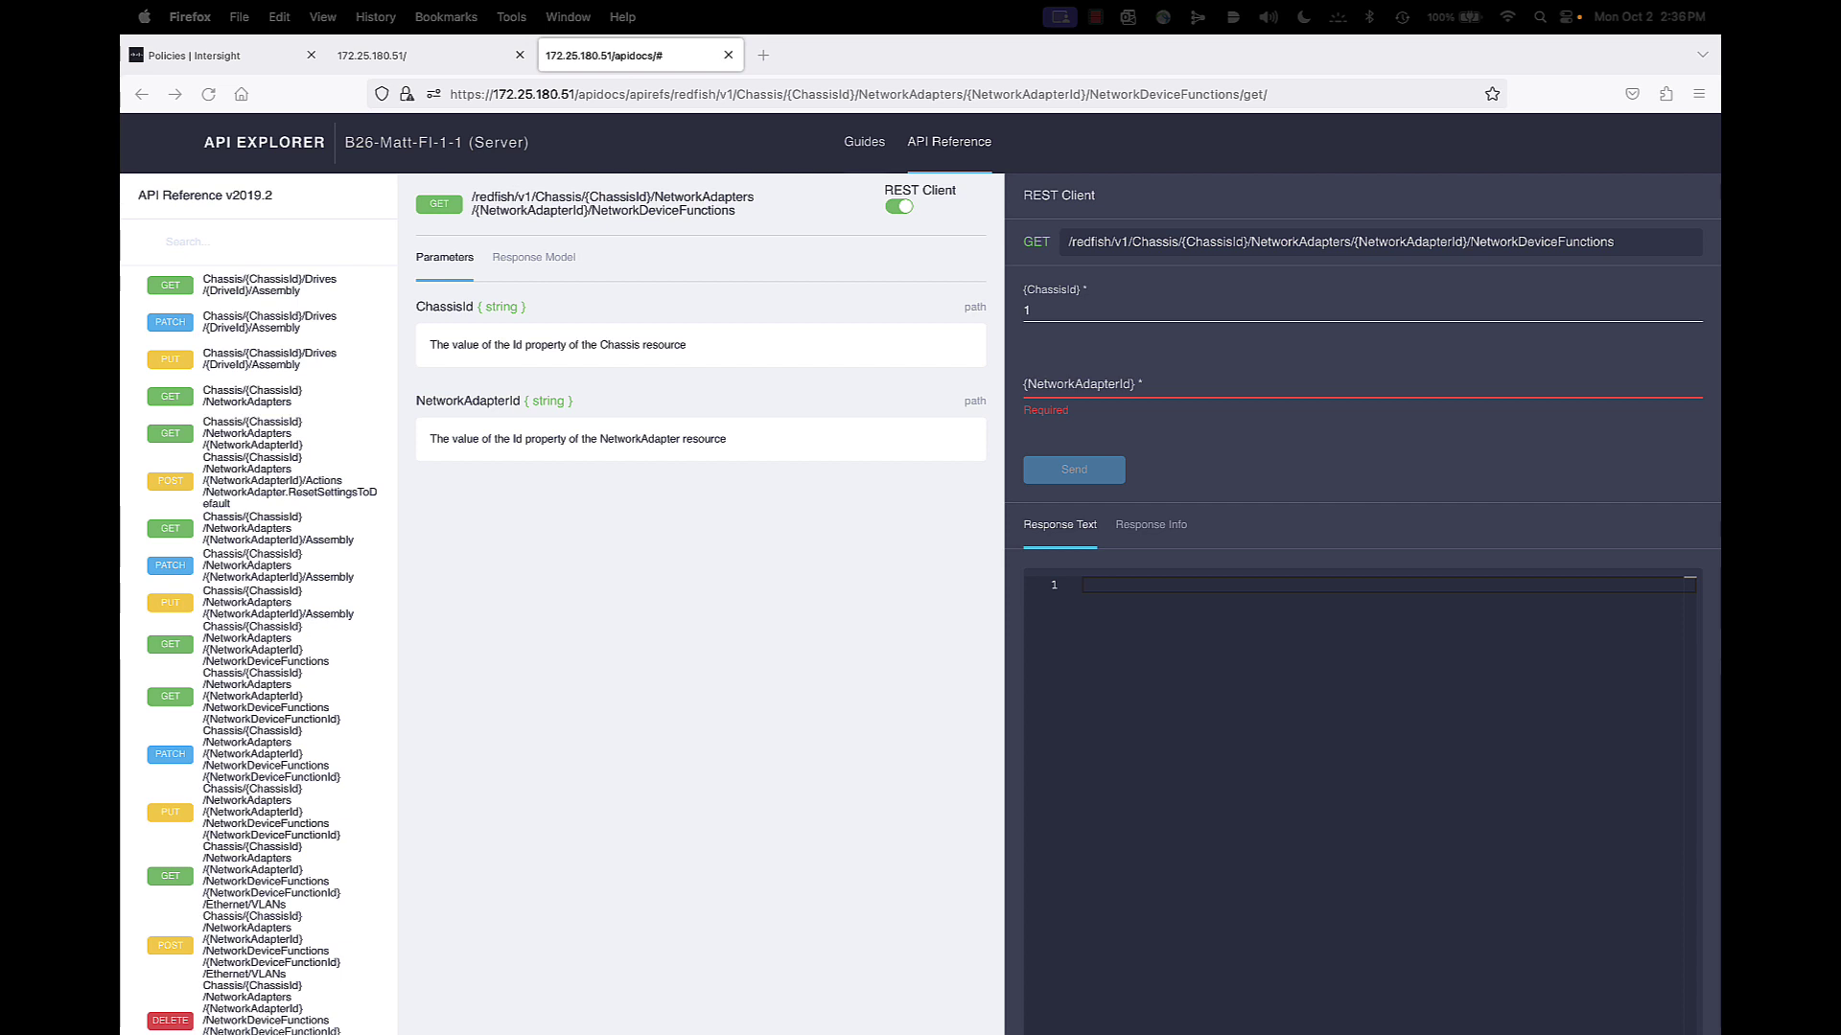
{"action": "right_click", "coordinate": [1047, 383]}
{"action": "left_click", "coordinate": [1081, 486]}
{"action": "left_click", "coordinate": [1094, 491]}
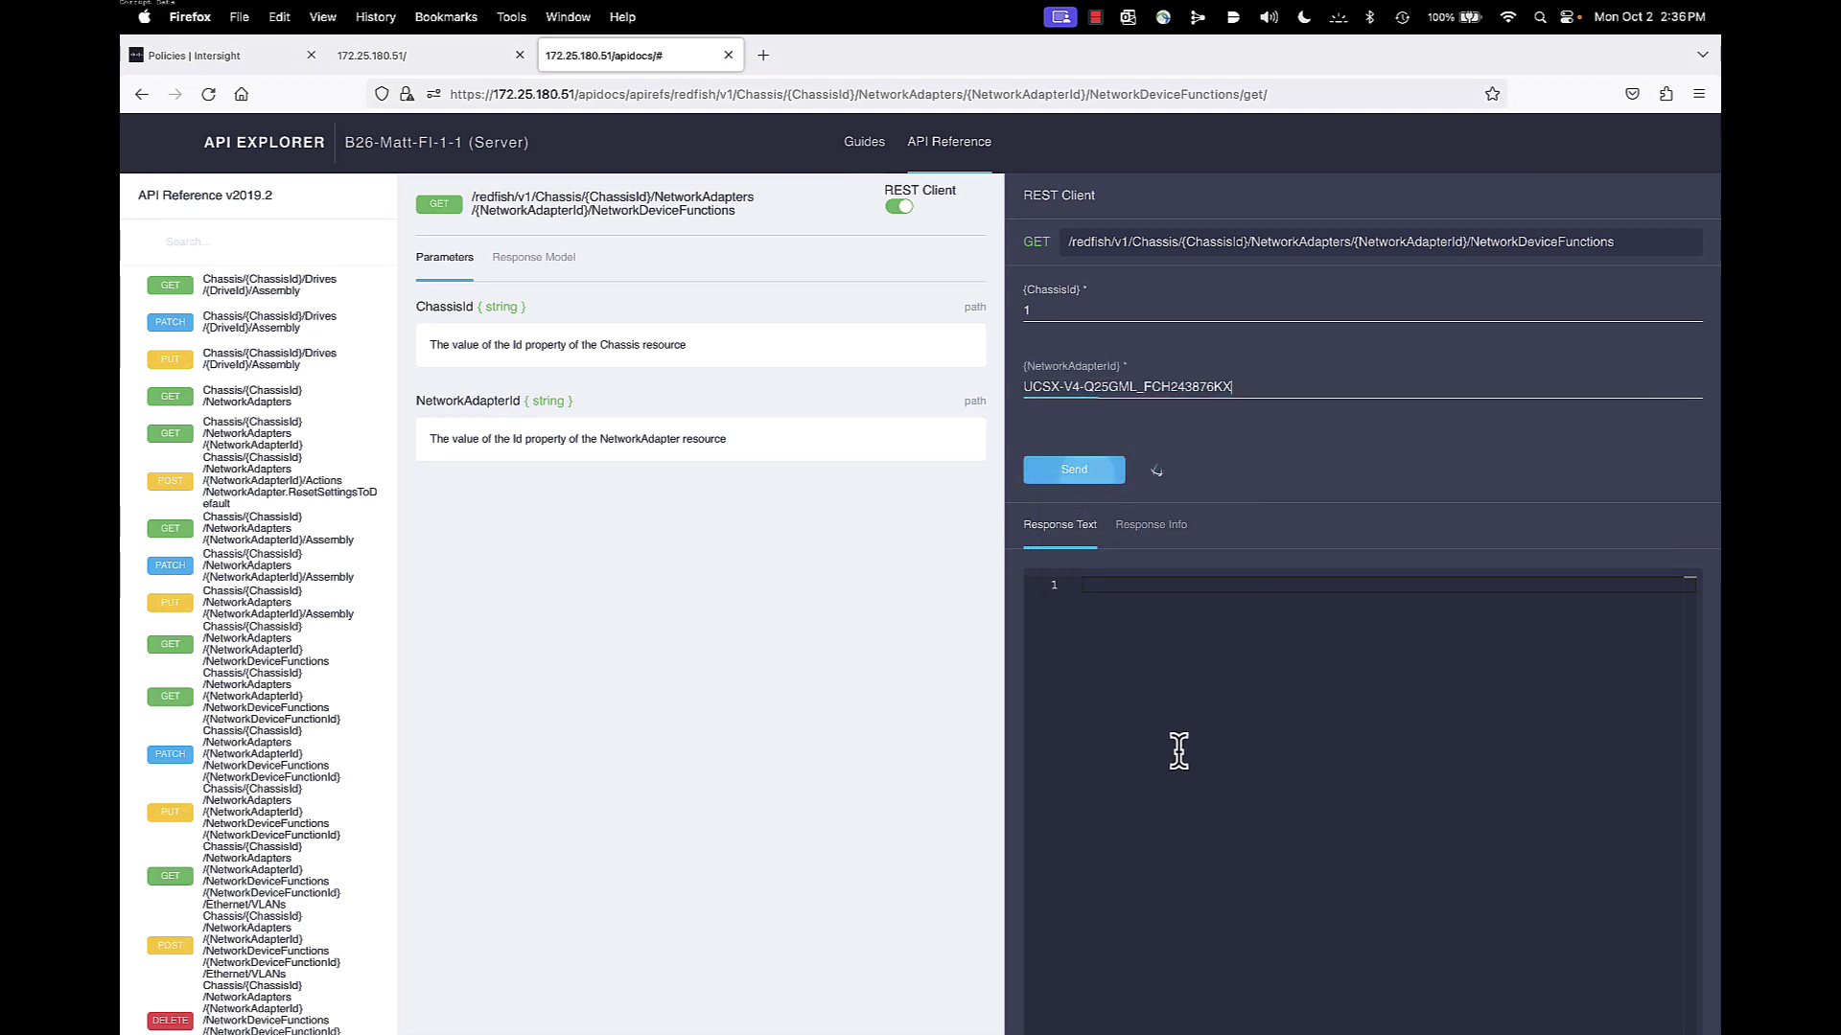
{"action": "scroll", "coordinate": [1256, 856], "scroll_direction": "right", "scroll_amount": 2}
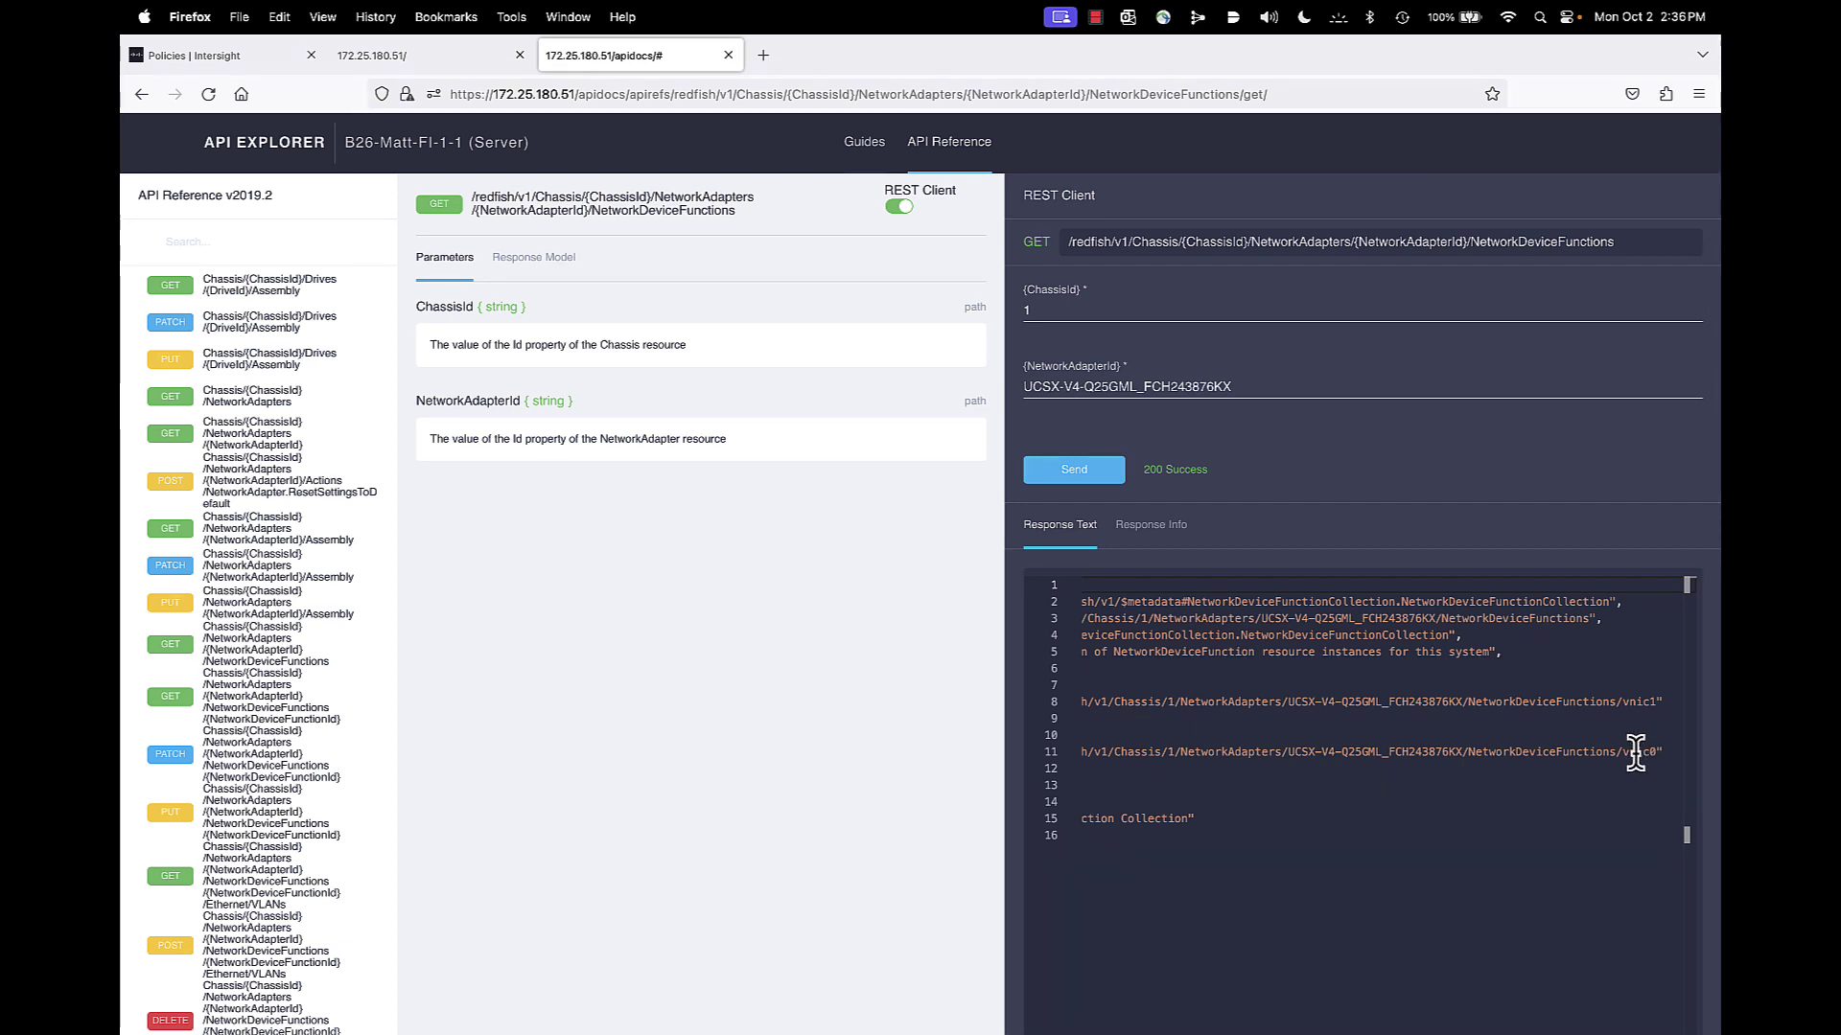
{"action": "scroll", "coordinate": [1611, 796], "scroll_direction": "left", "scroll_amount": 3}
{"action": "scroll", "coordinate": [1601, 820], "scroll_direction": "left", "scroll_amount": 2}
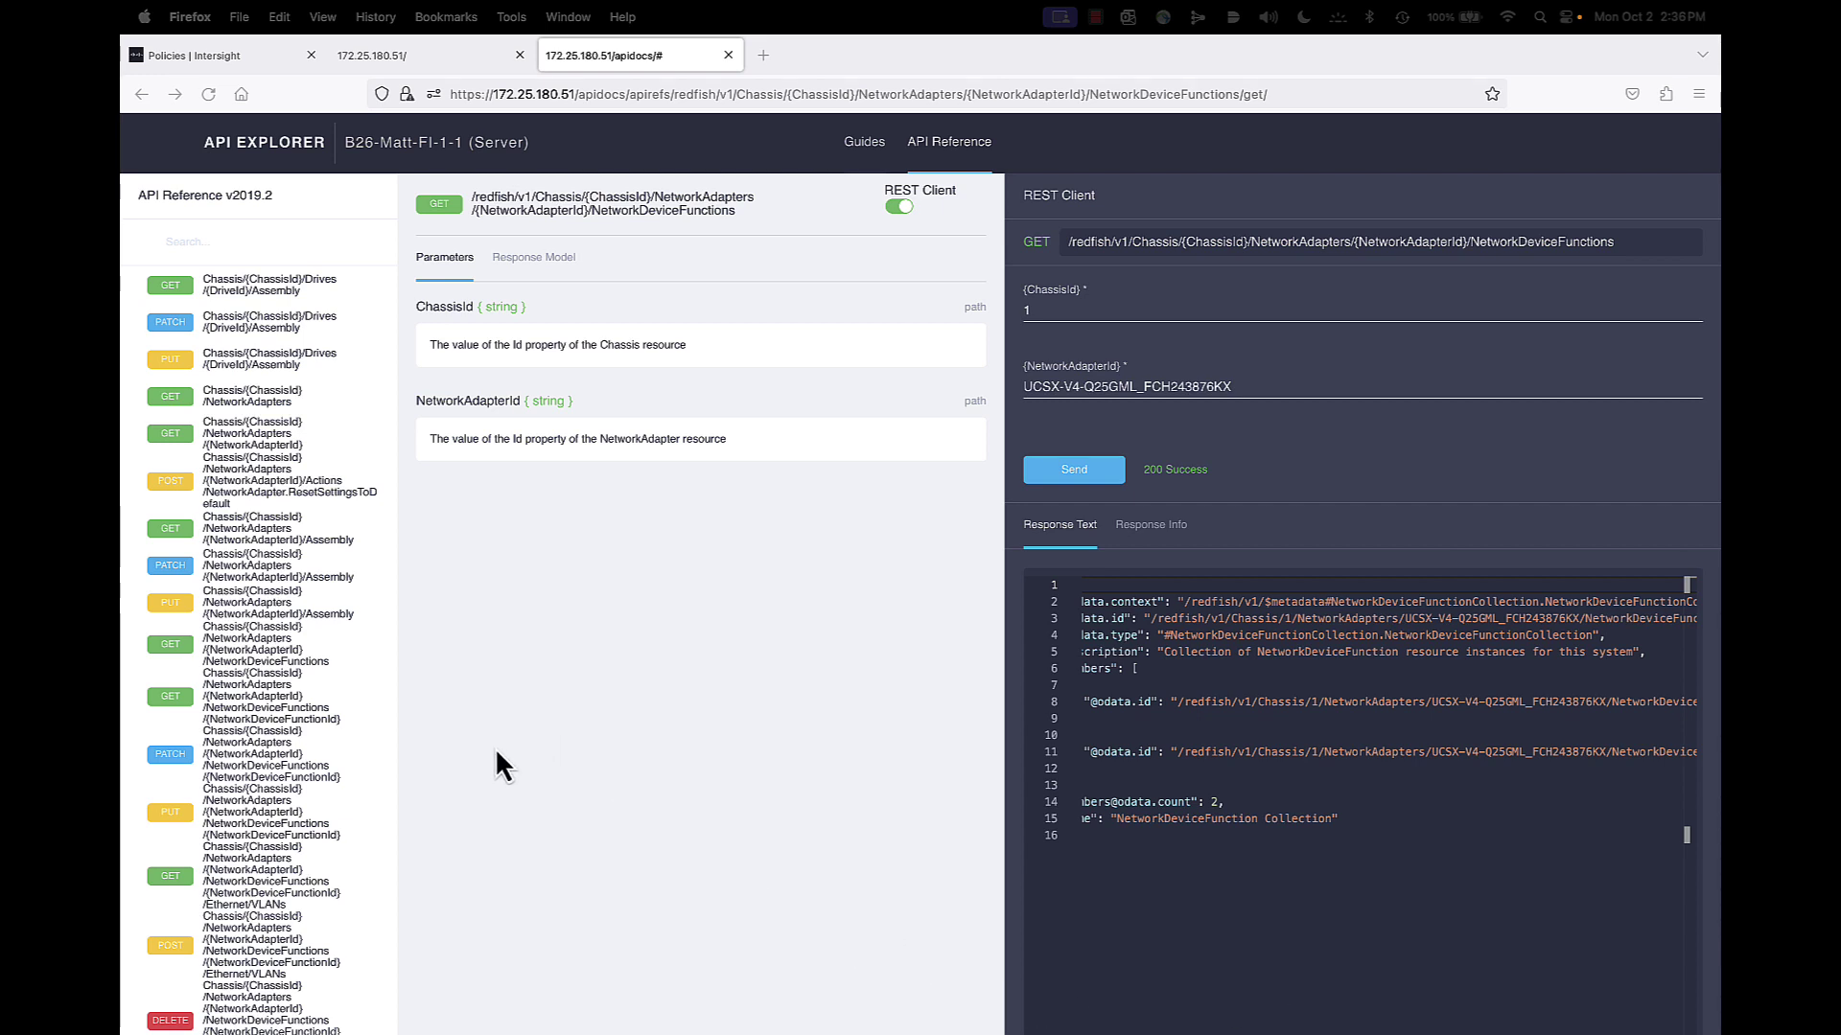
Send GET NetworkDeviceFunctions/vnic0 for chassis 1 and adapter UCSX-V4-Q25GML_FCH243876KX
{"action": "left_click", "coordinate": [261, 719]}
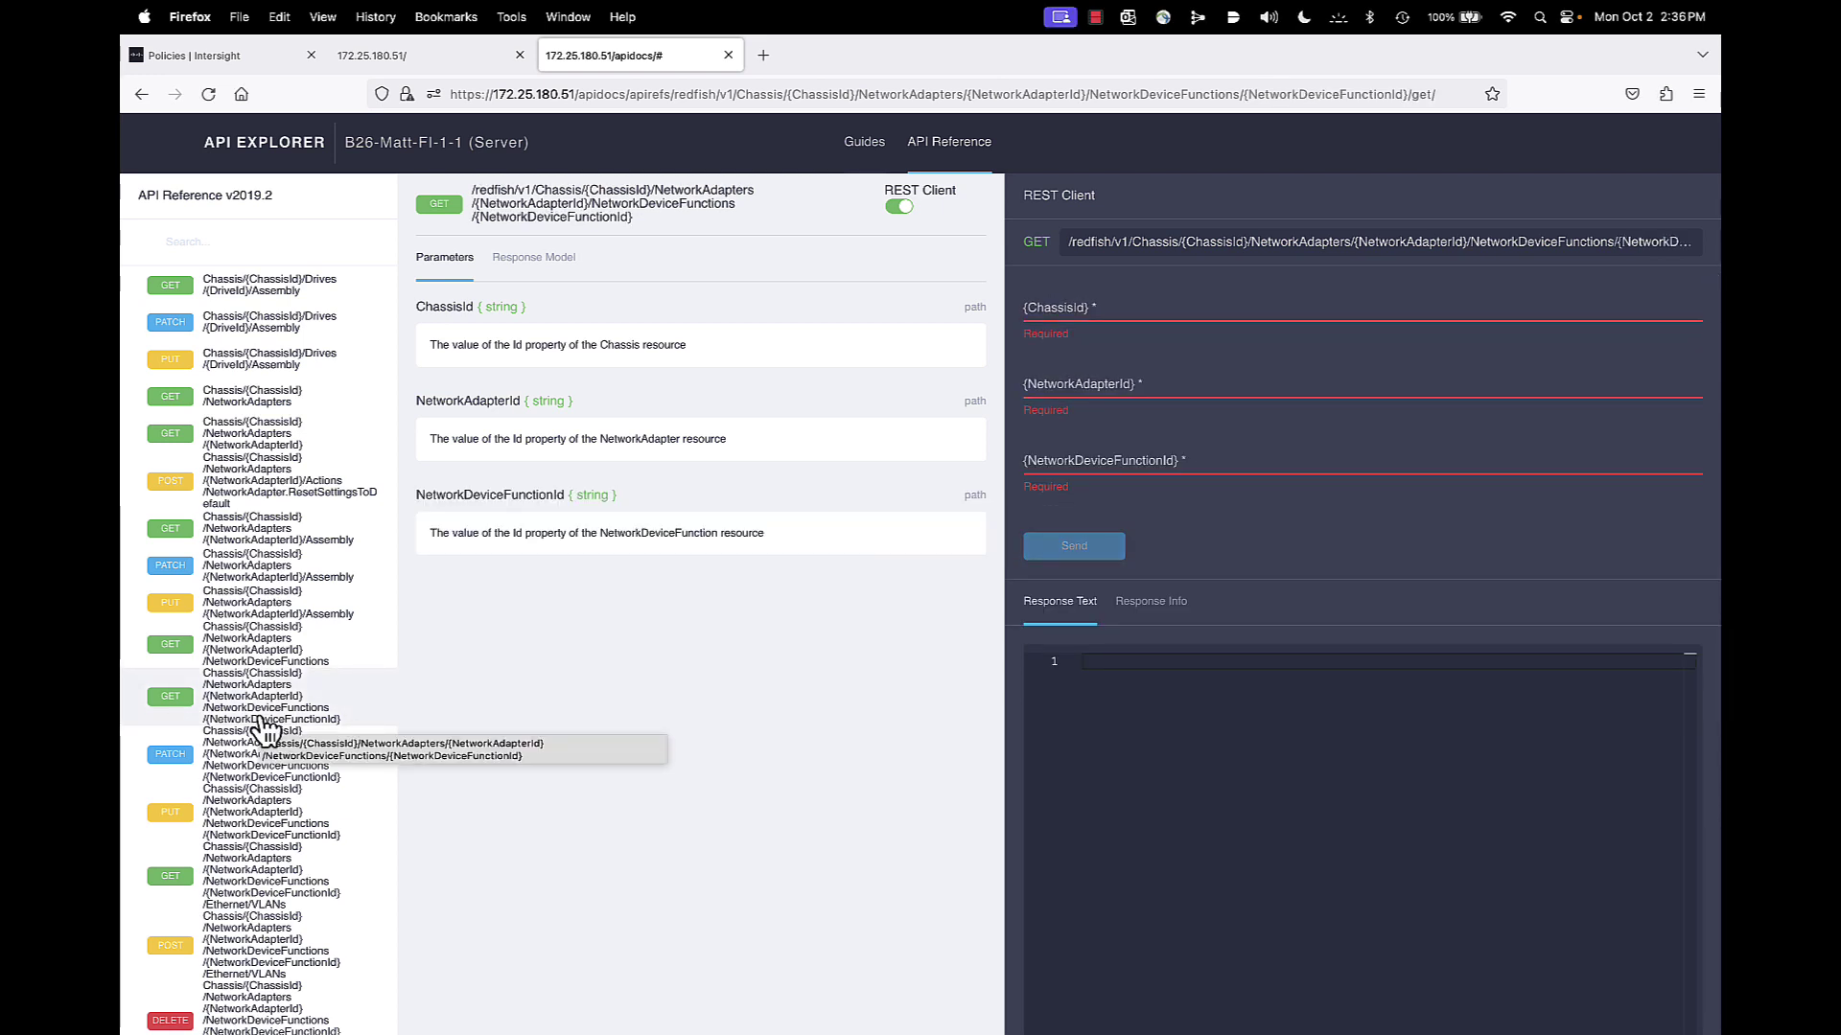
{"action": "left_click", "coordinate": [1101, 309]}
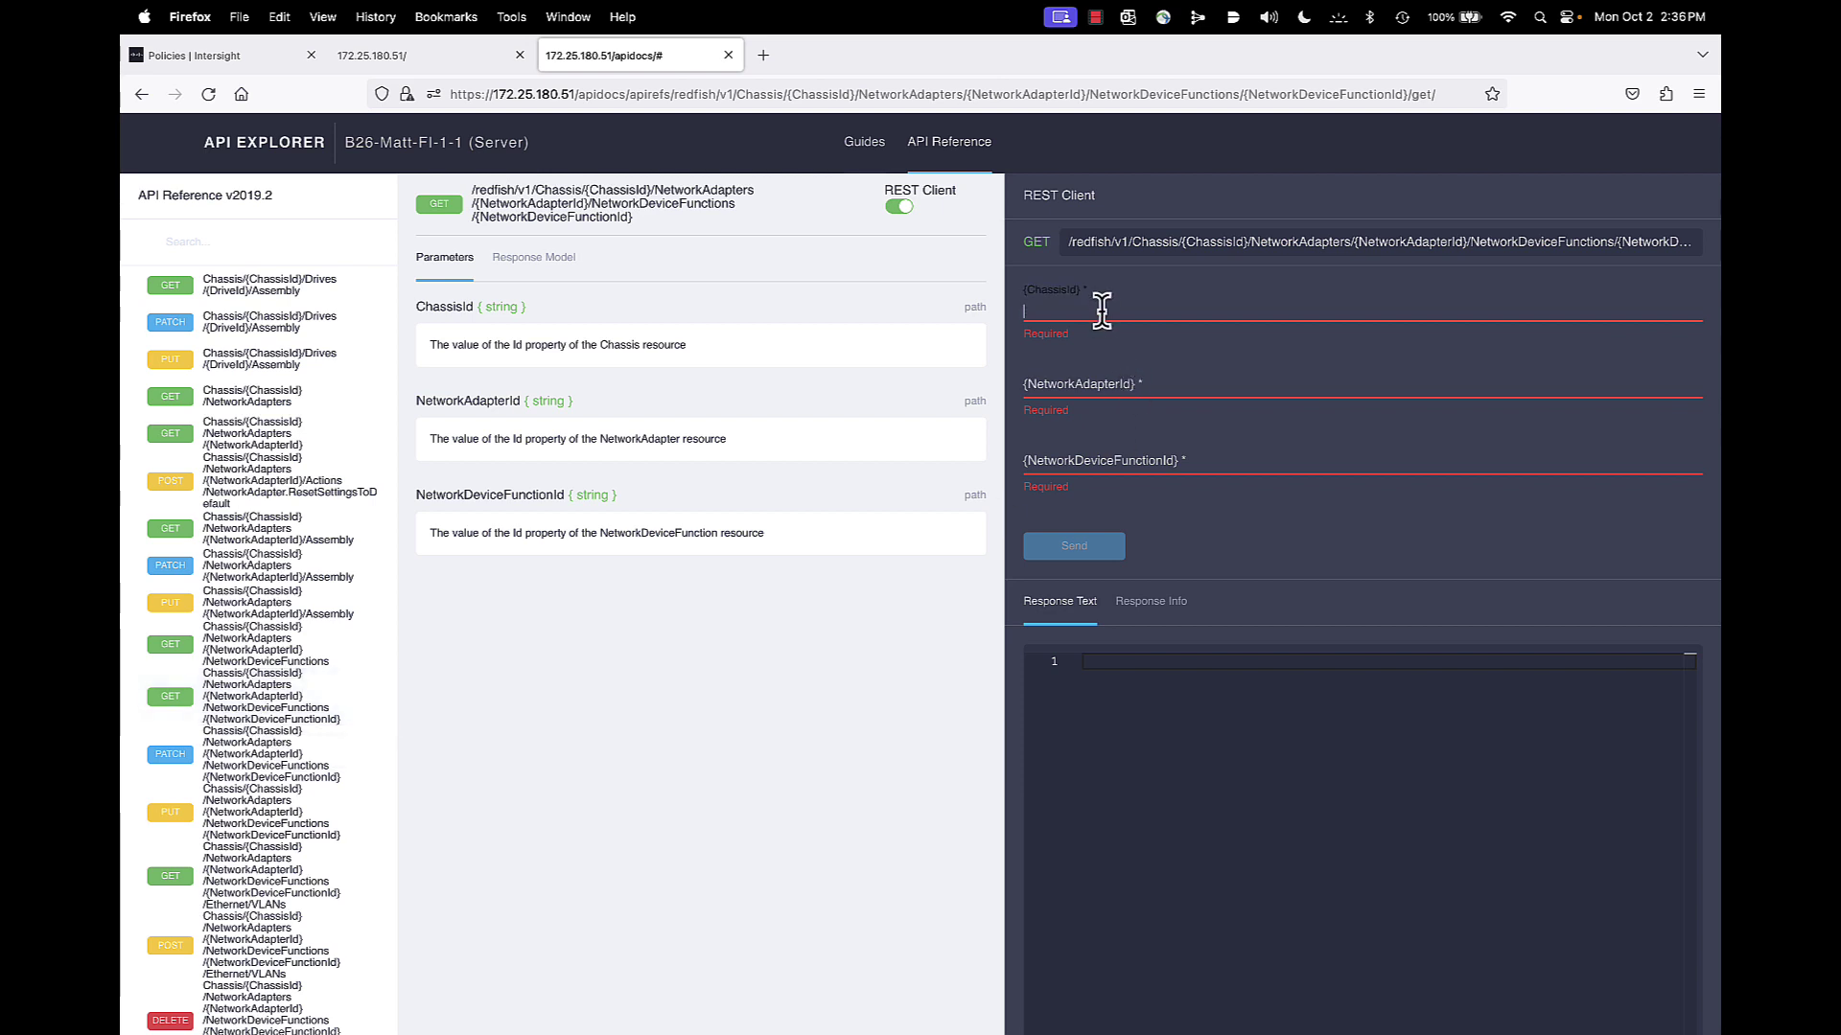
{"action": "type", "text": "1"}
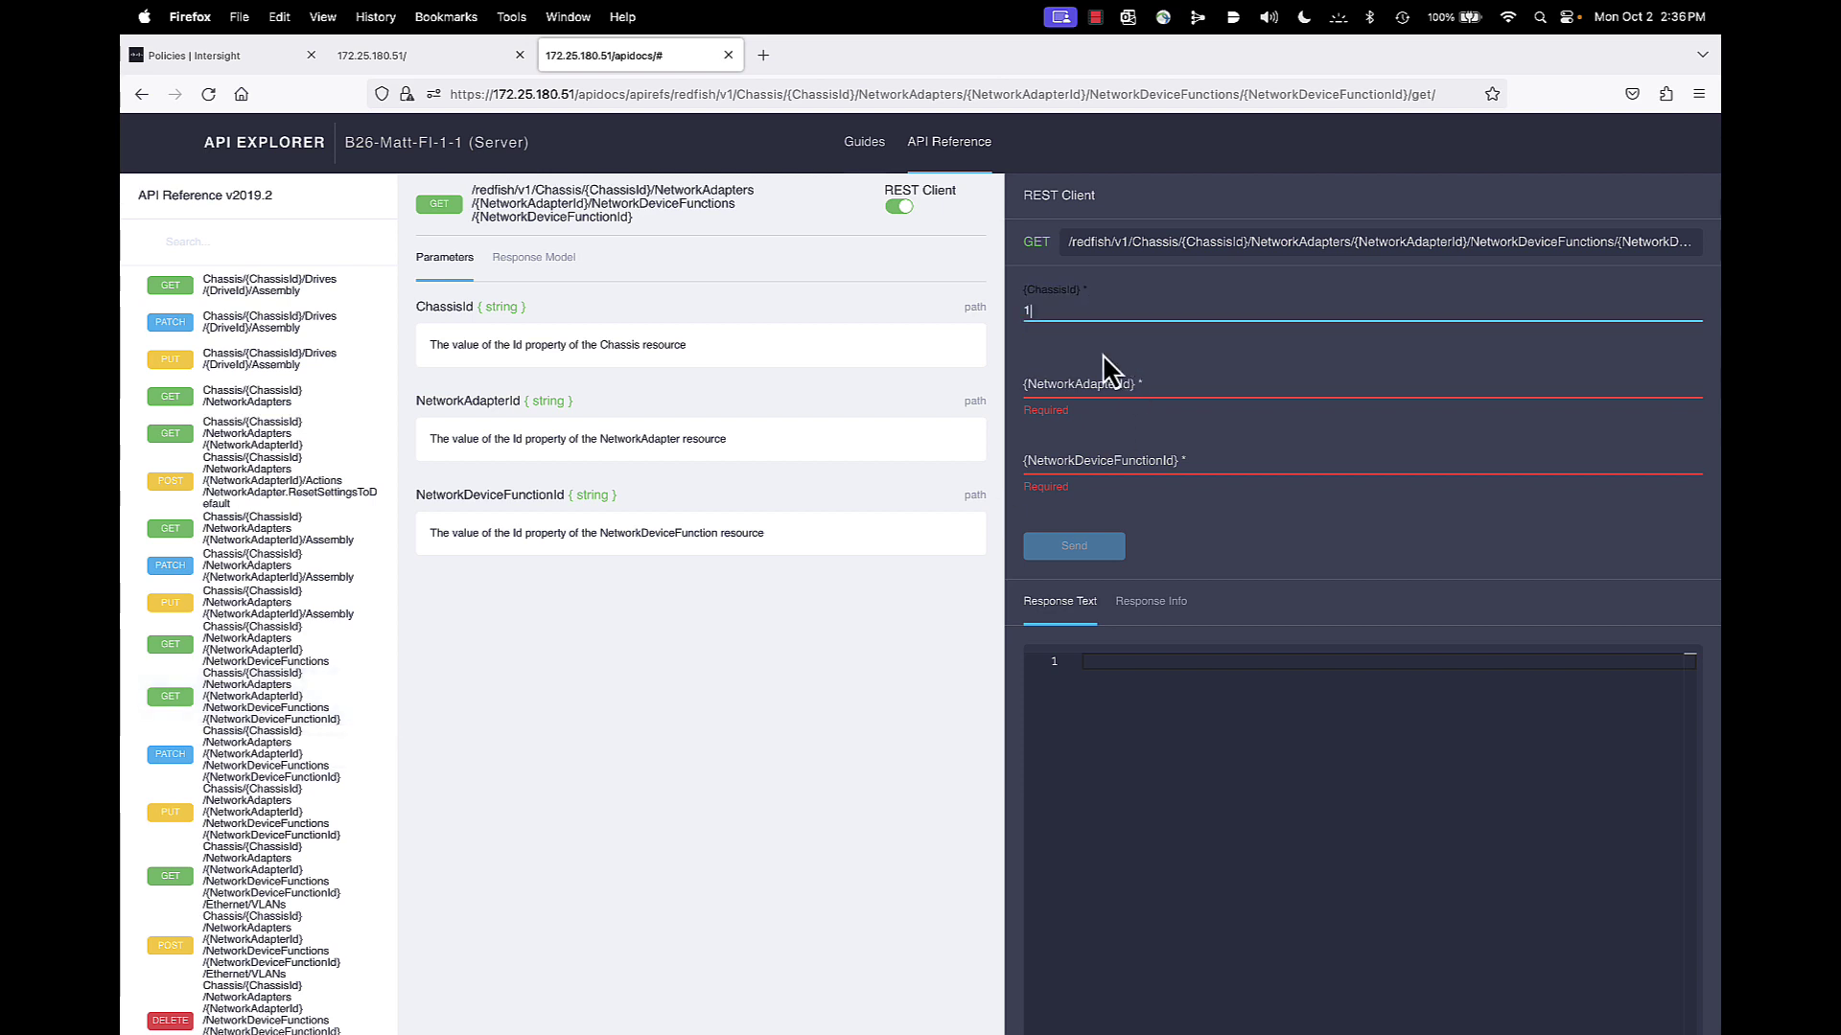
{"action": "key", "text": "Tab"}
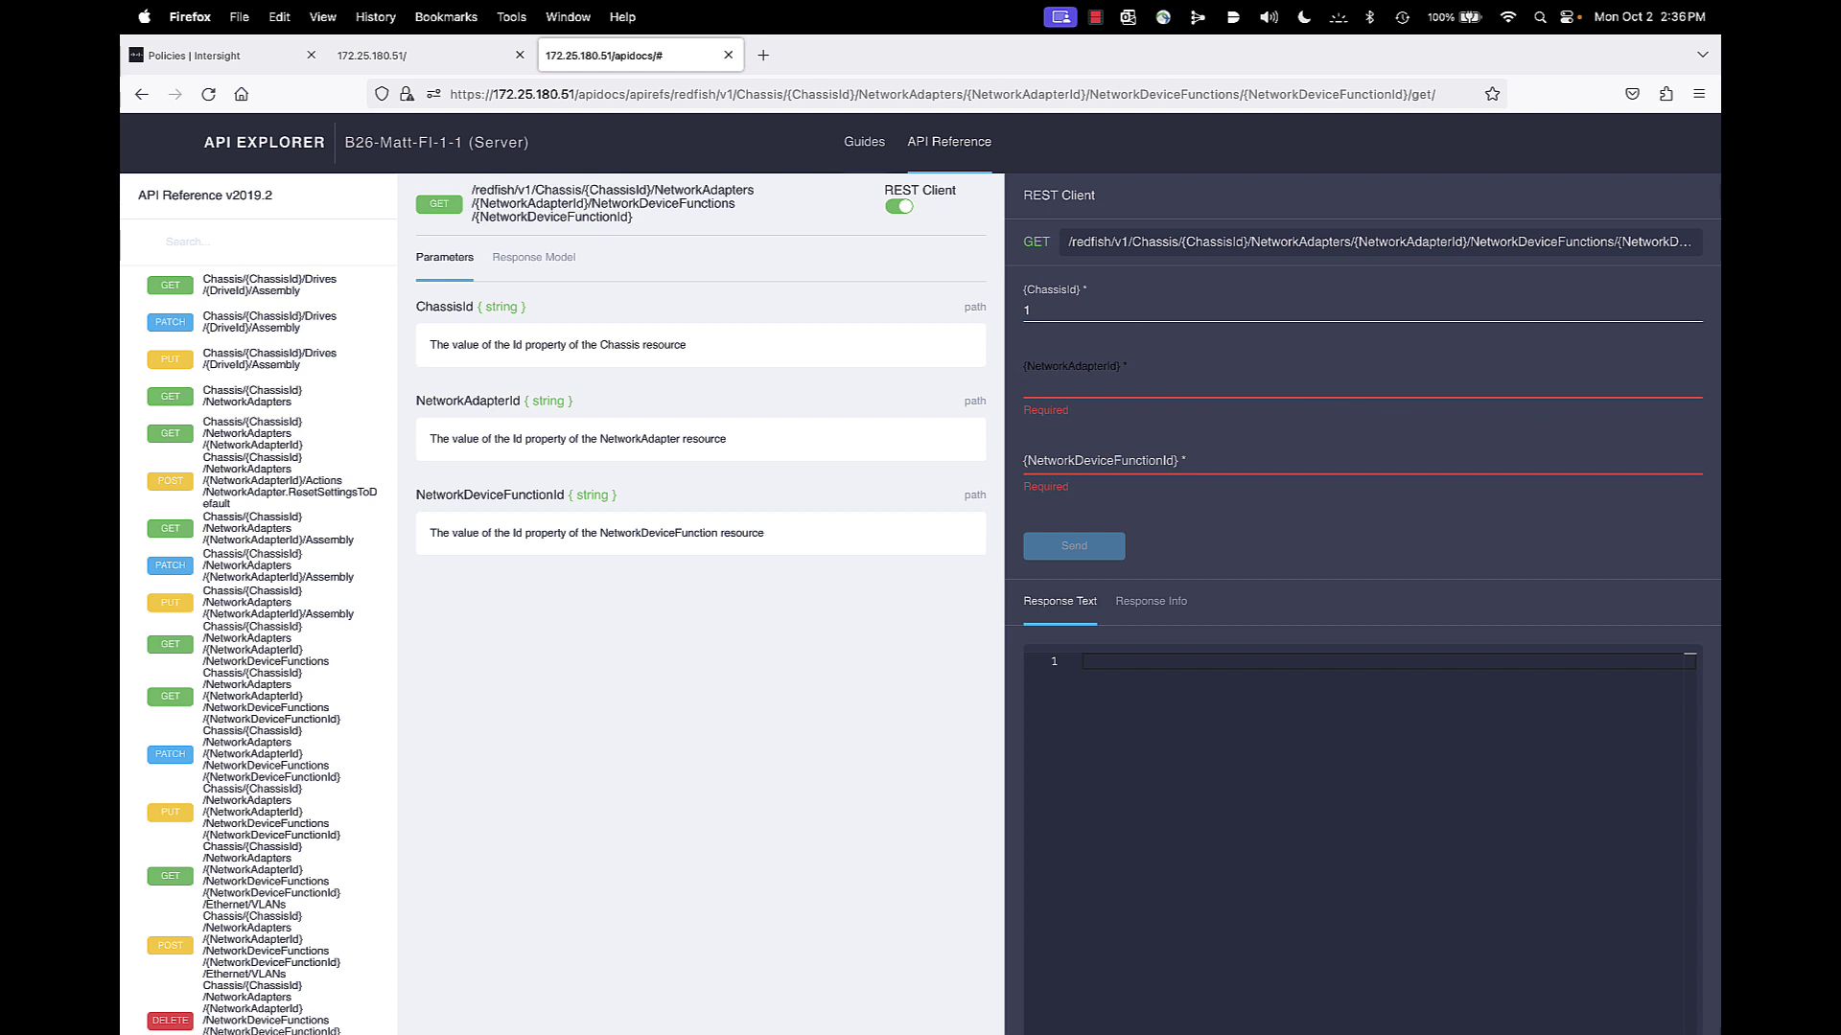
{"action": "right_click", "coordinate": [1109, 383]}
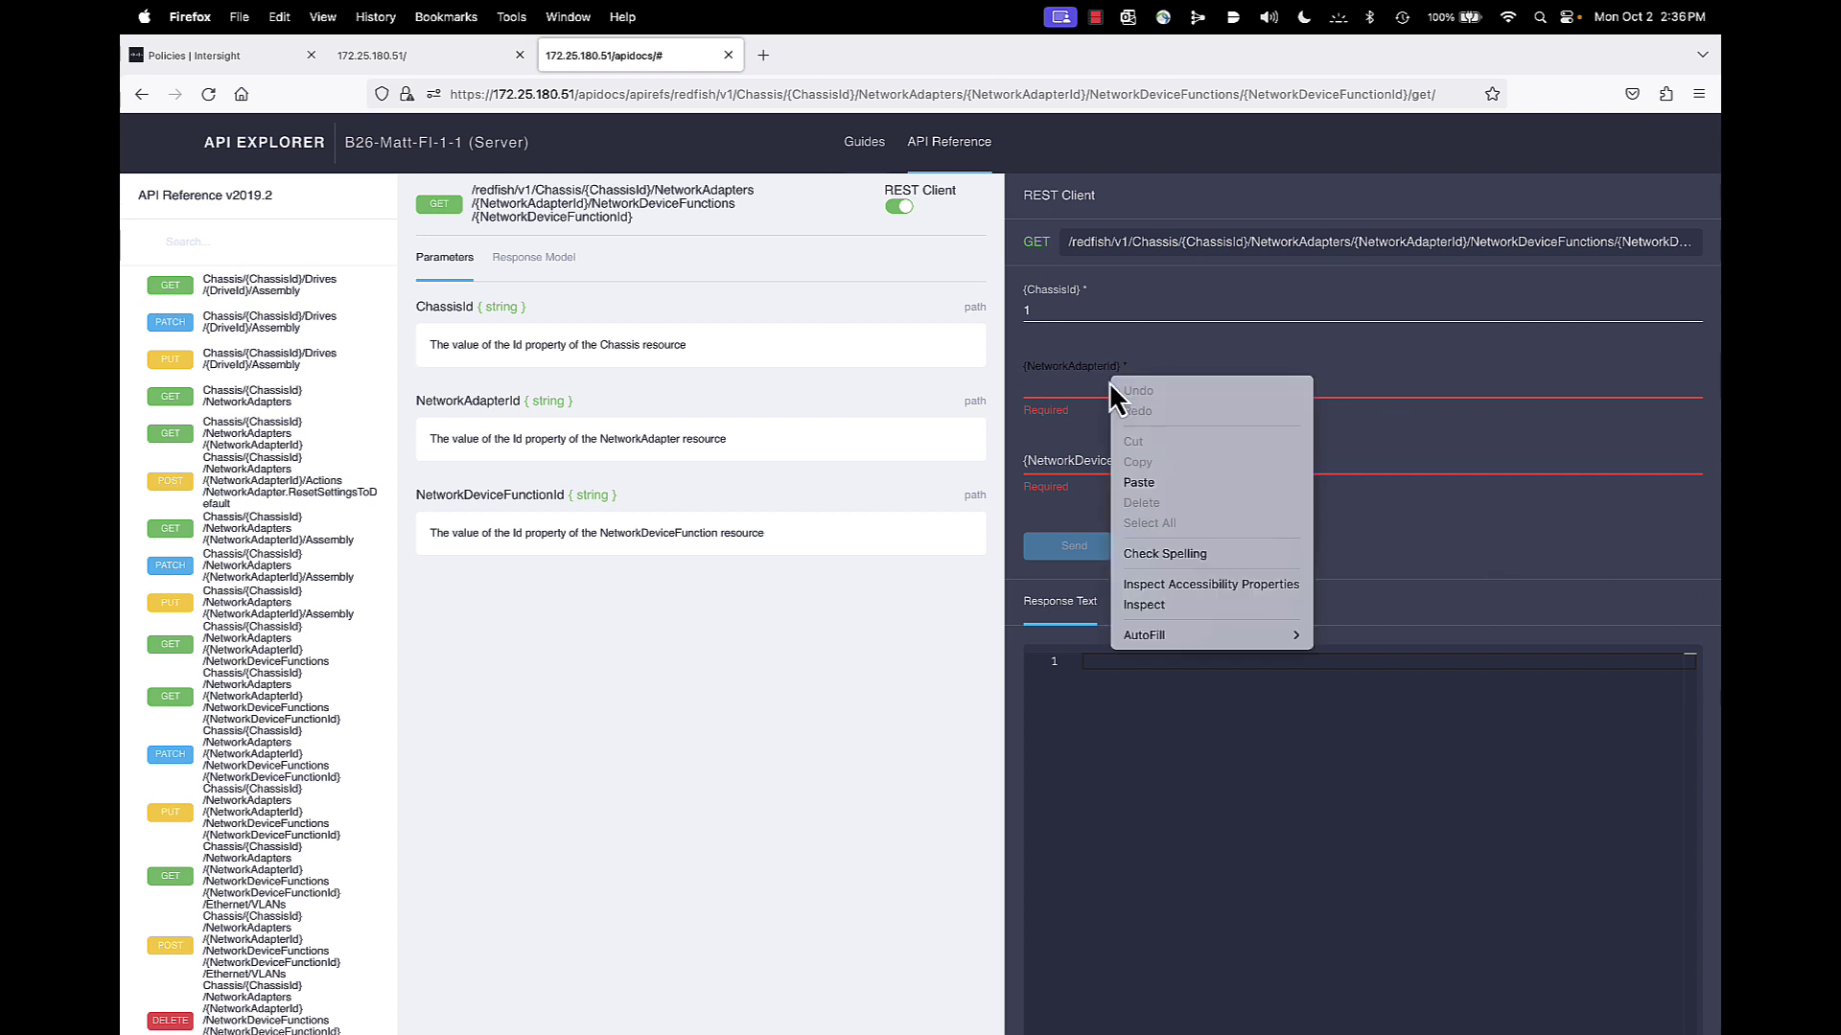
{"action": "left_click", "coordinate": [1136, 482]}
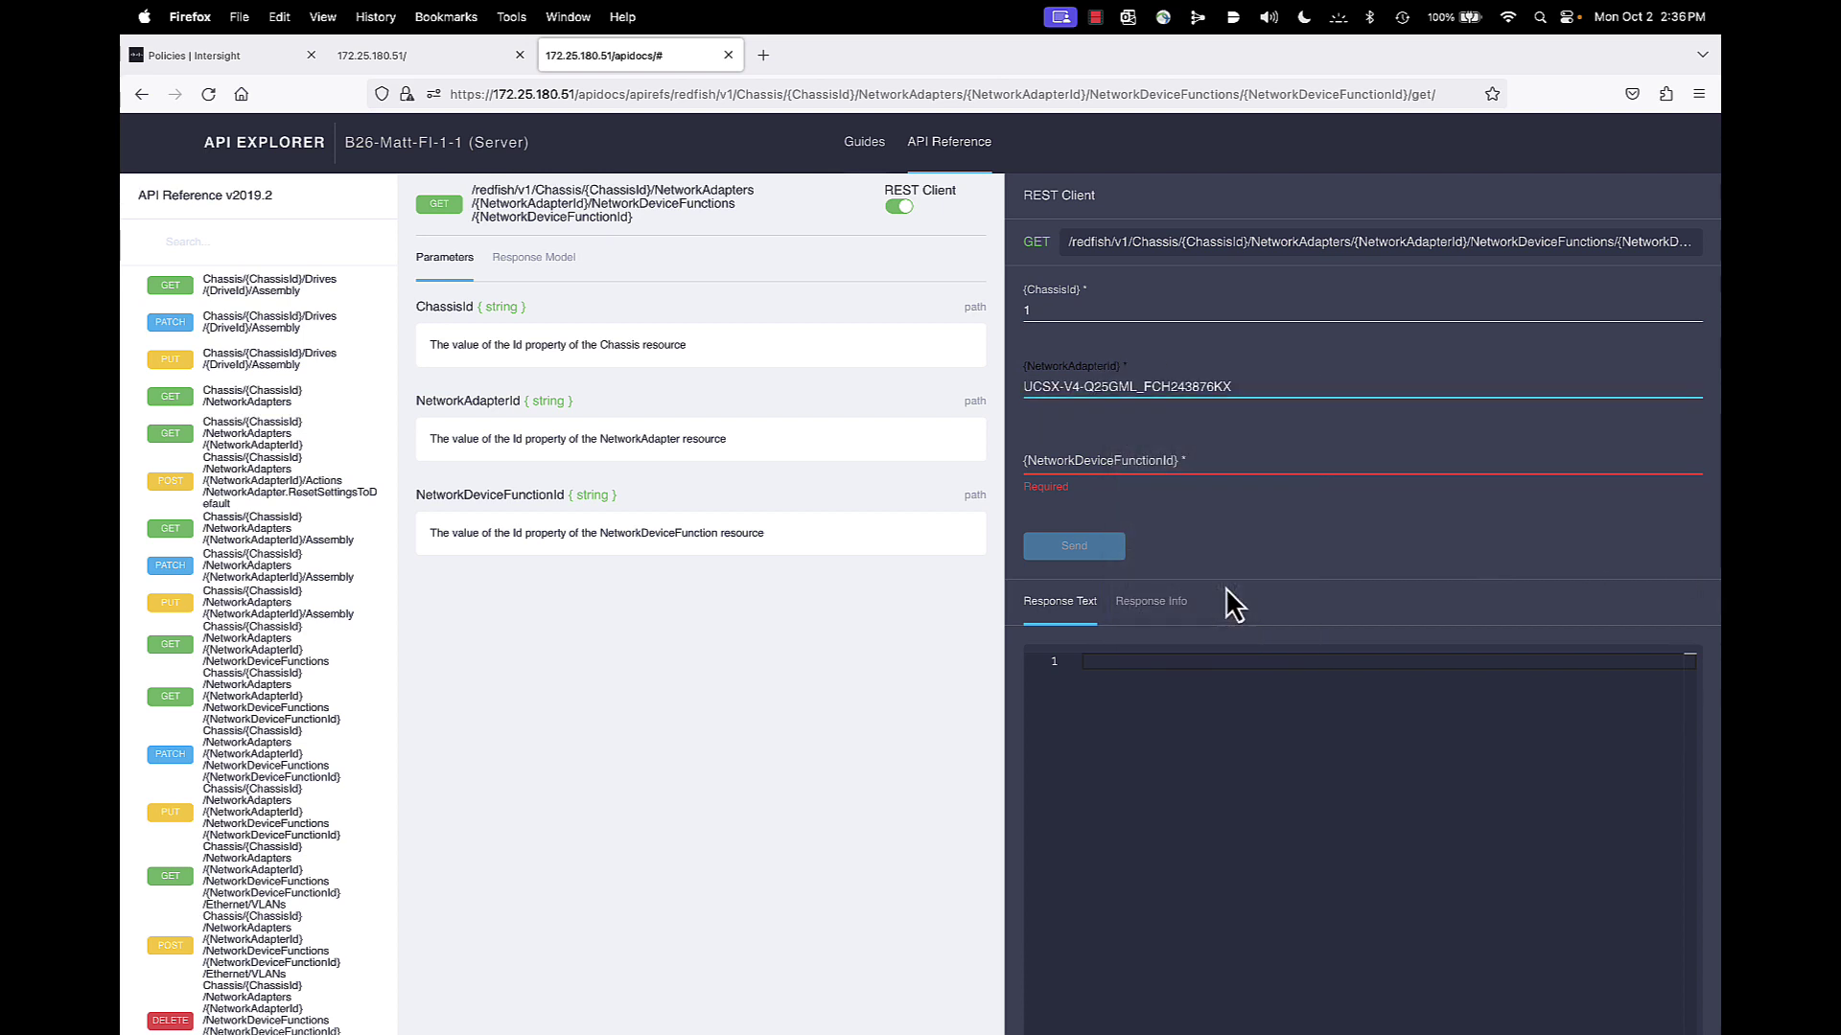
{"action": "left_click", "coordinate": [1103, 462]}
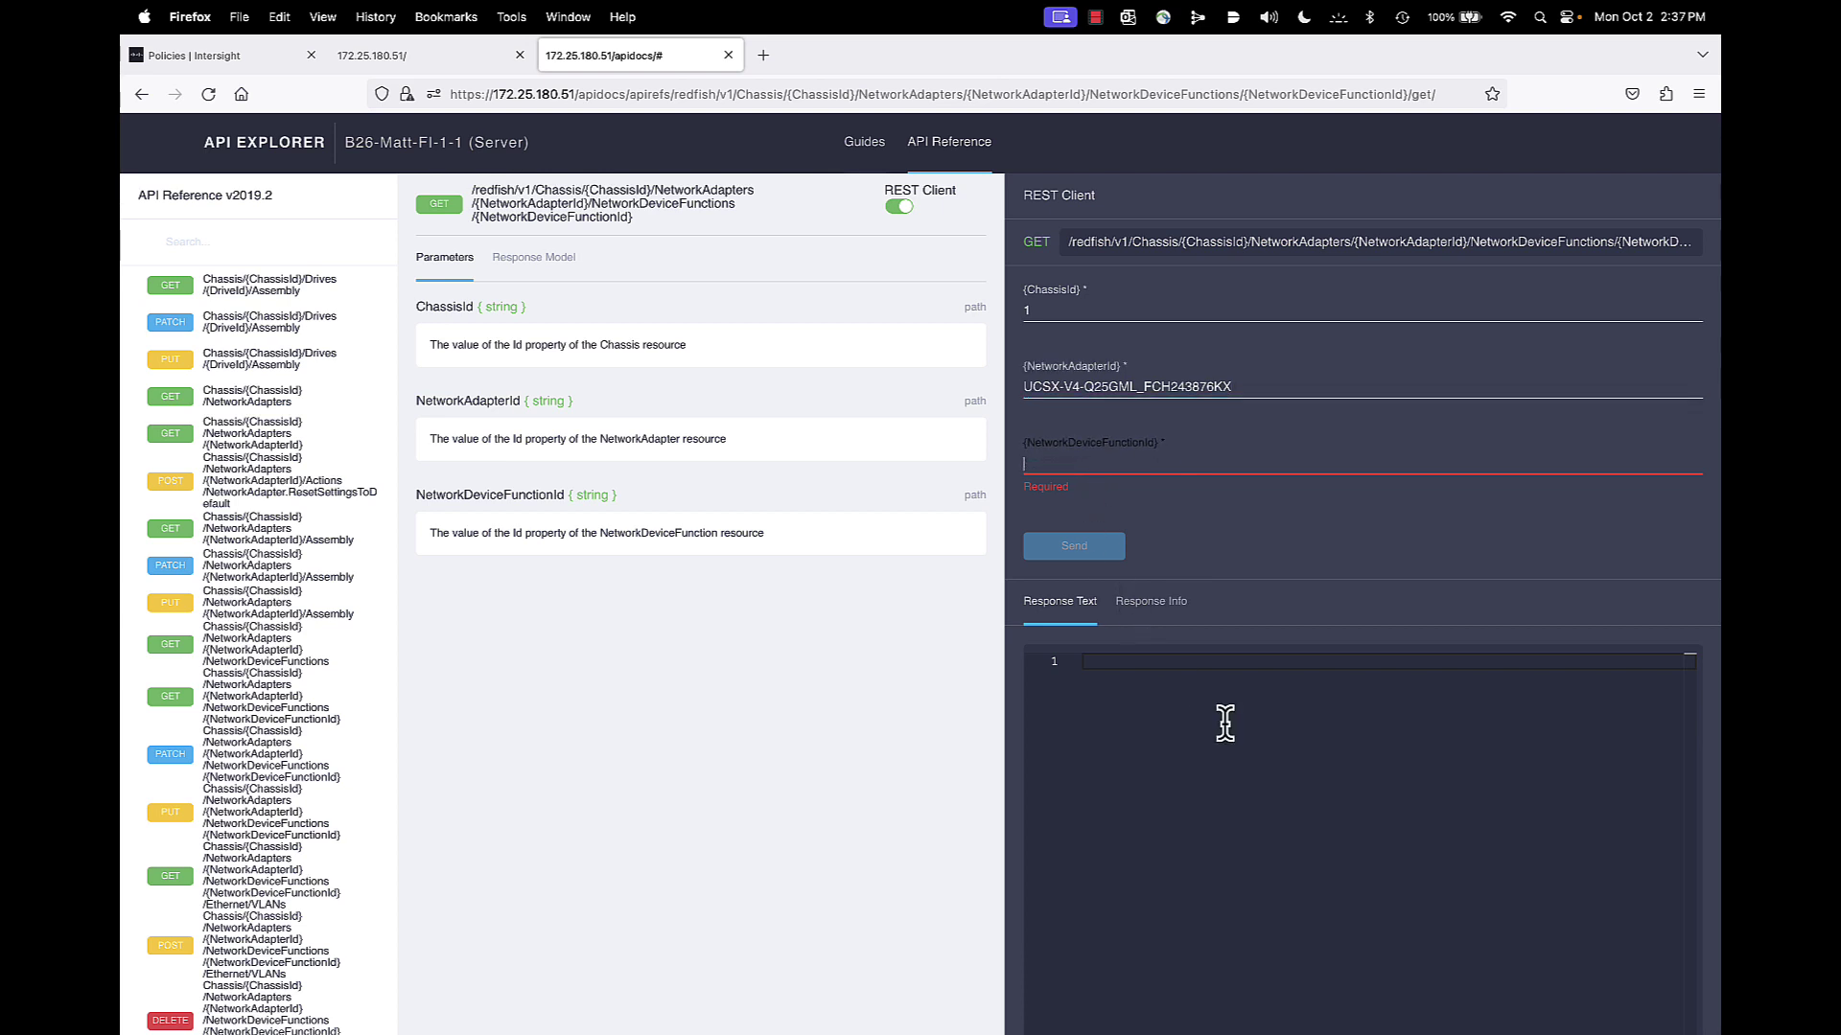
{"action": "type", "text": "vnic0"}
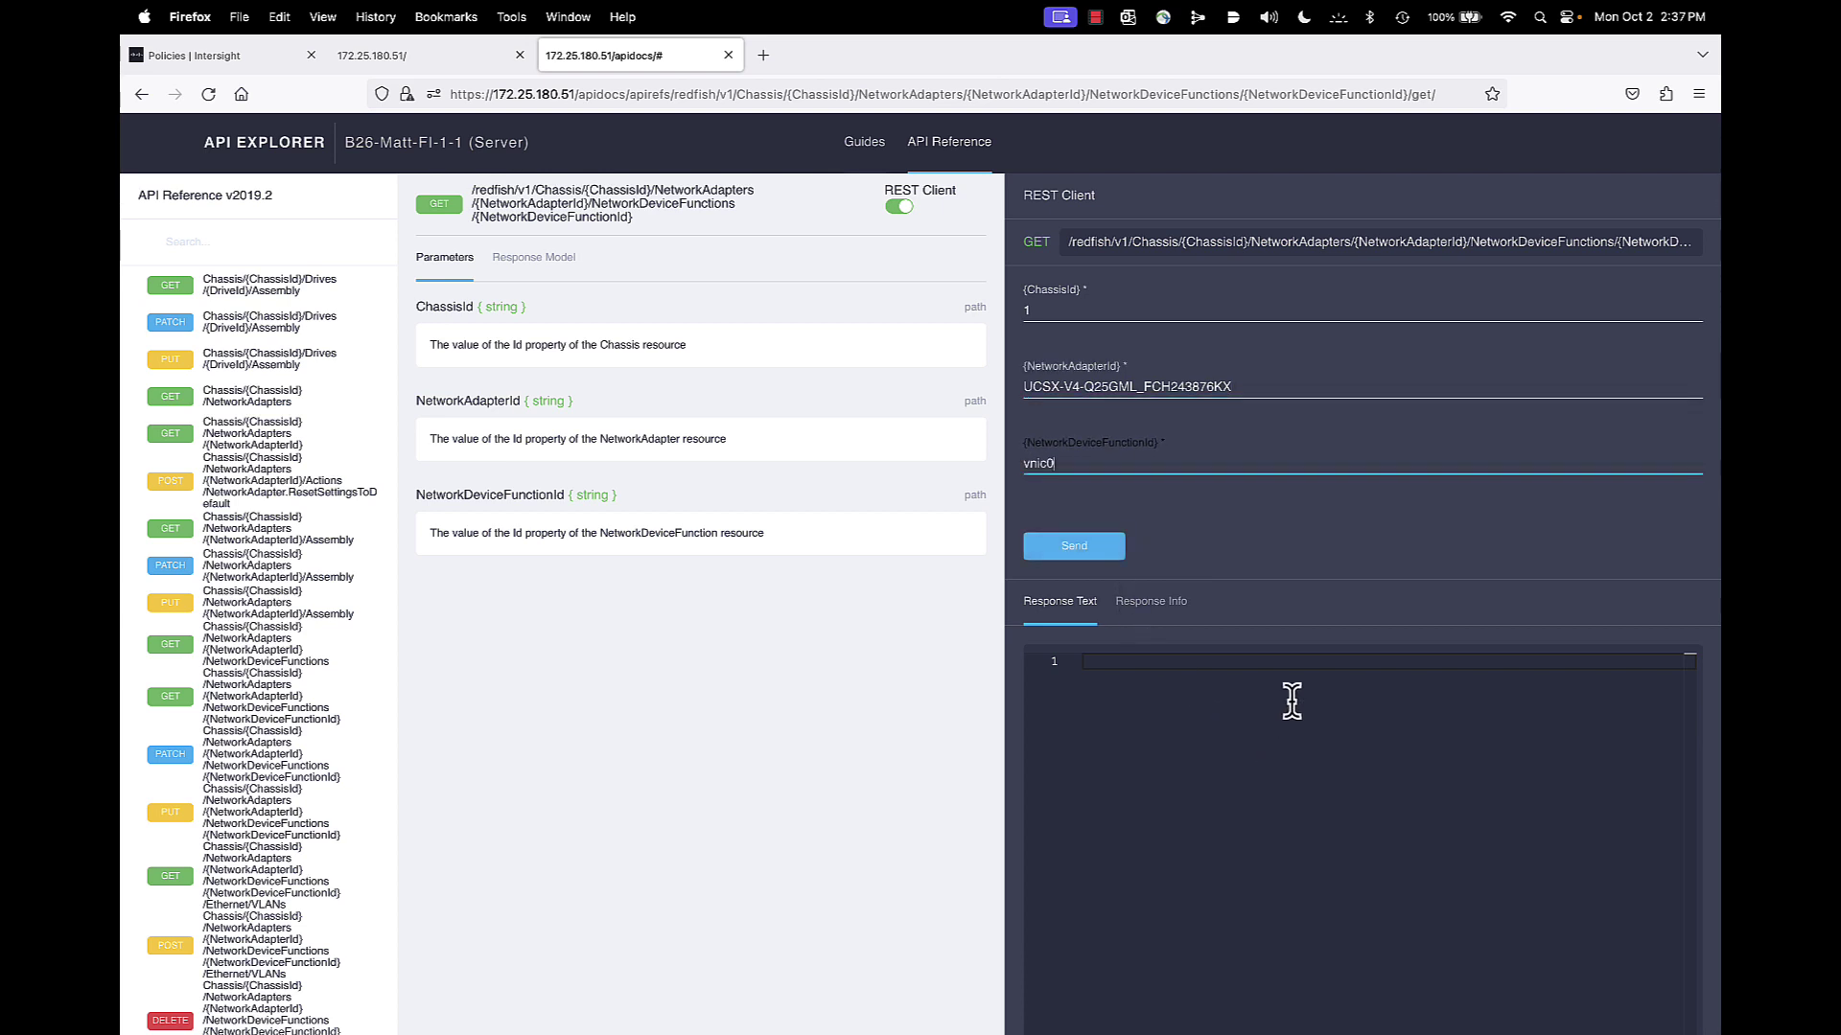
{"action": "left_click", "coordinate": [1079, 552]}
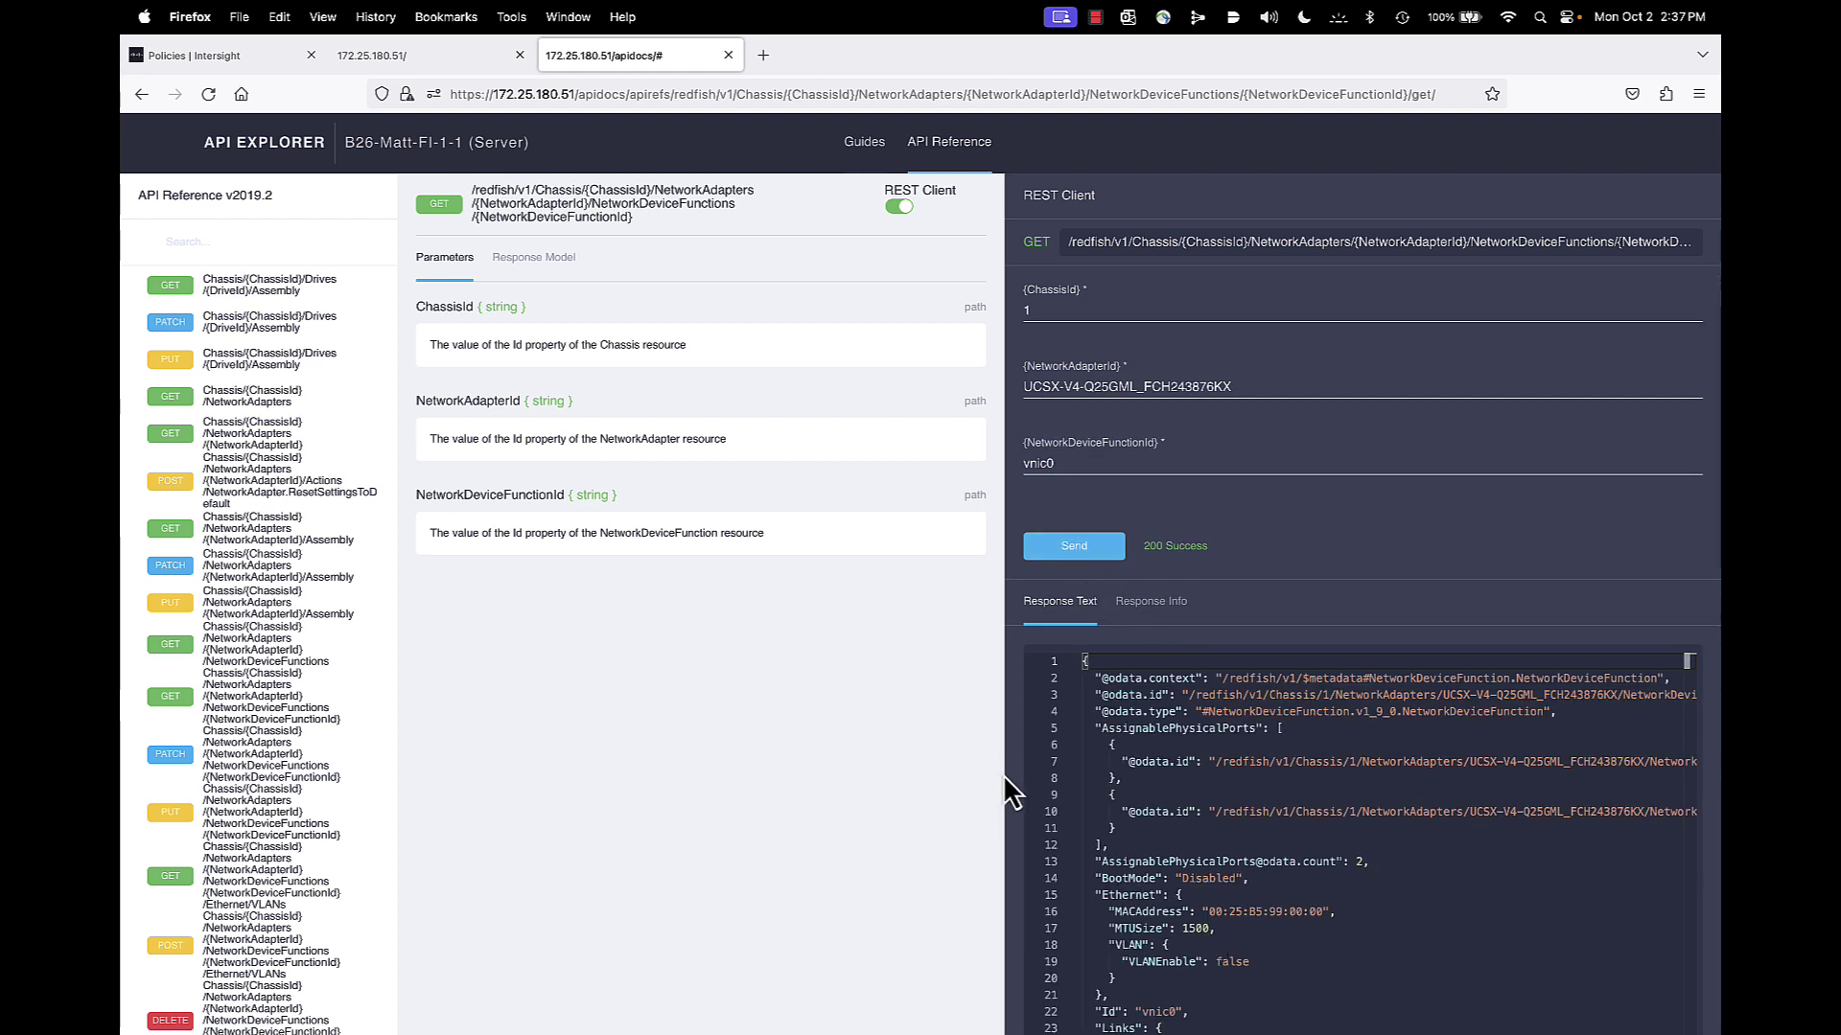
Widen the response and scroll through vnic0's MTU 1500, Ethernet and Port-2 settings
{"action": "left_click_drag", "start_coordinate": [1003, 768], "coordinate": [801, 743]}
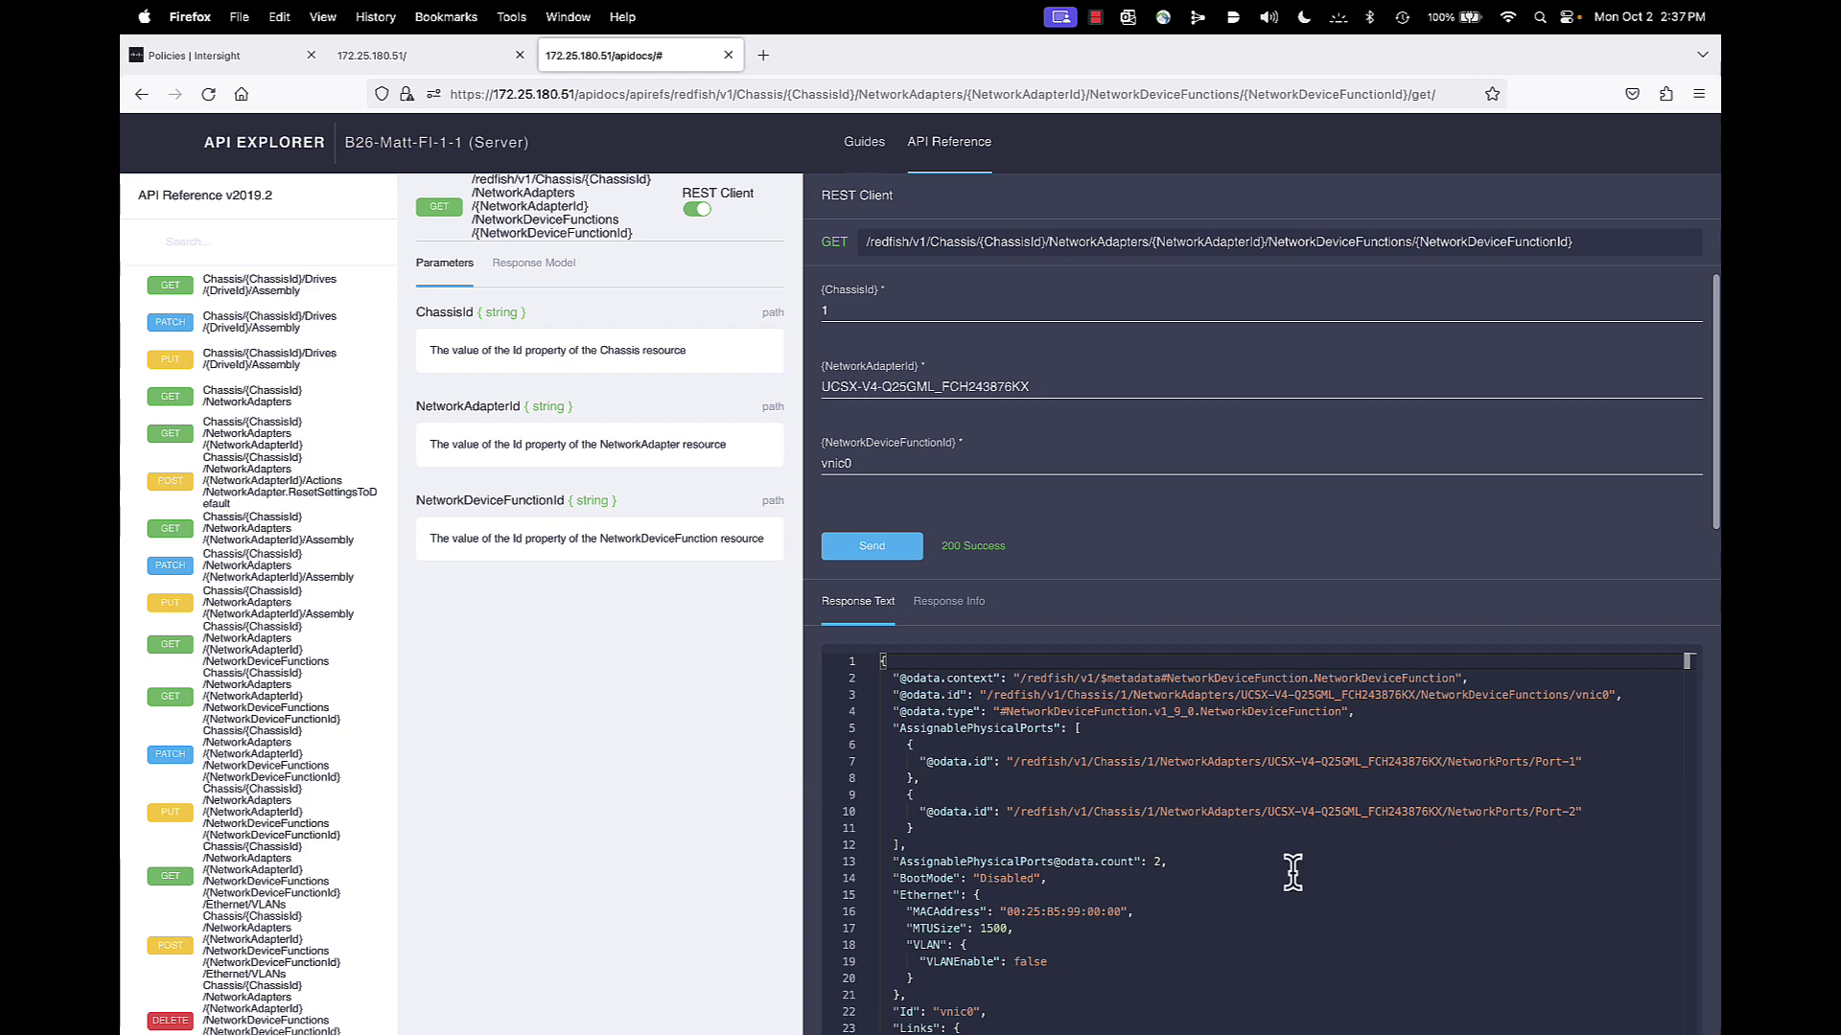
{"action": "scroll", "coordinate": [1361, 892], "scroll_direction": "down", "scroll_amount": 3}
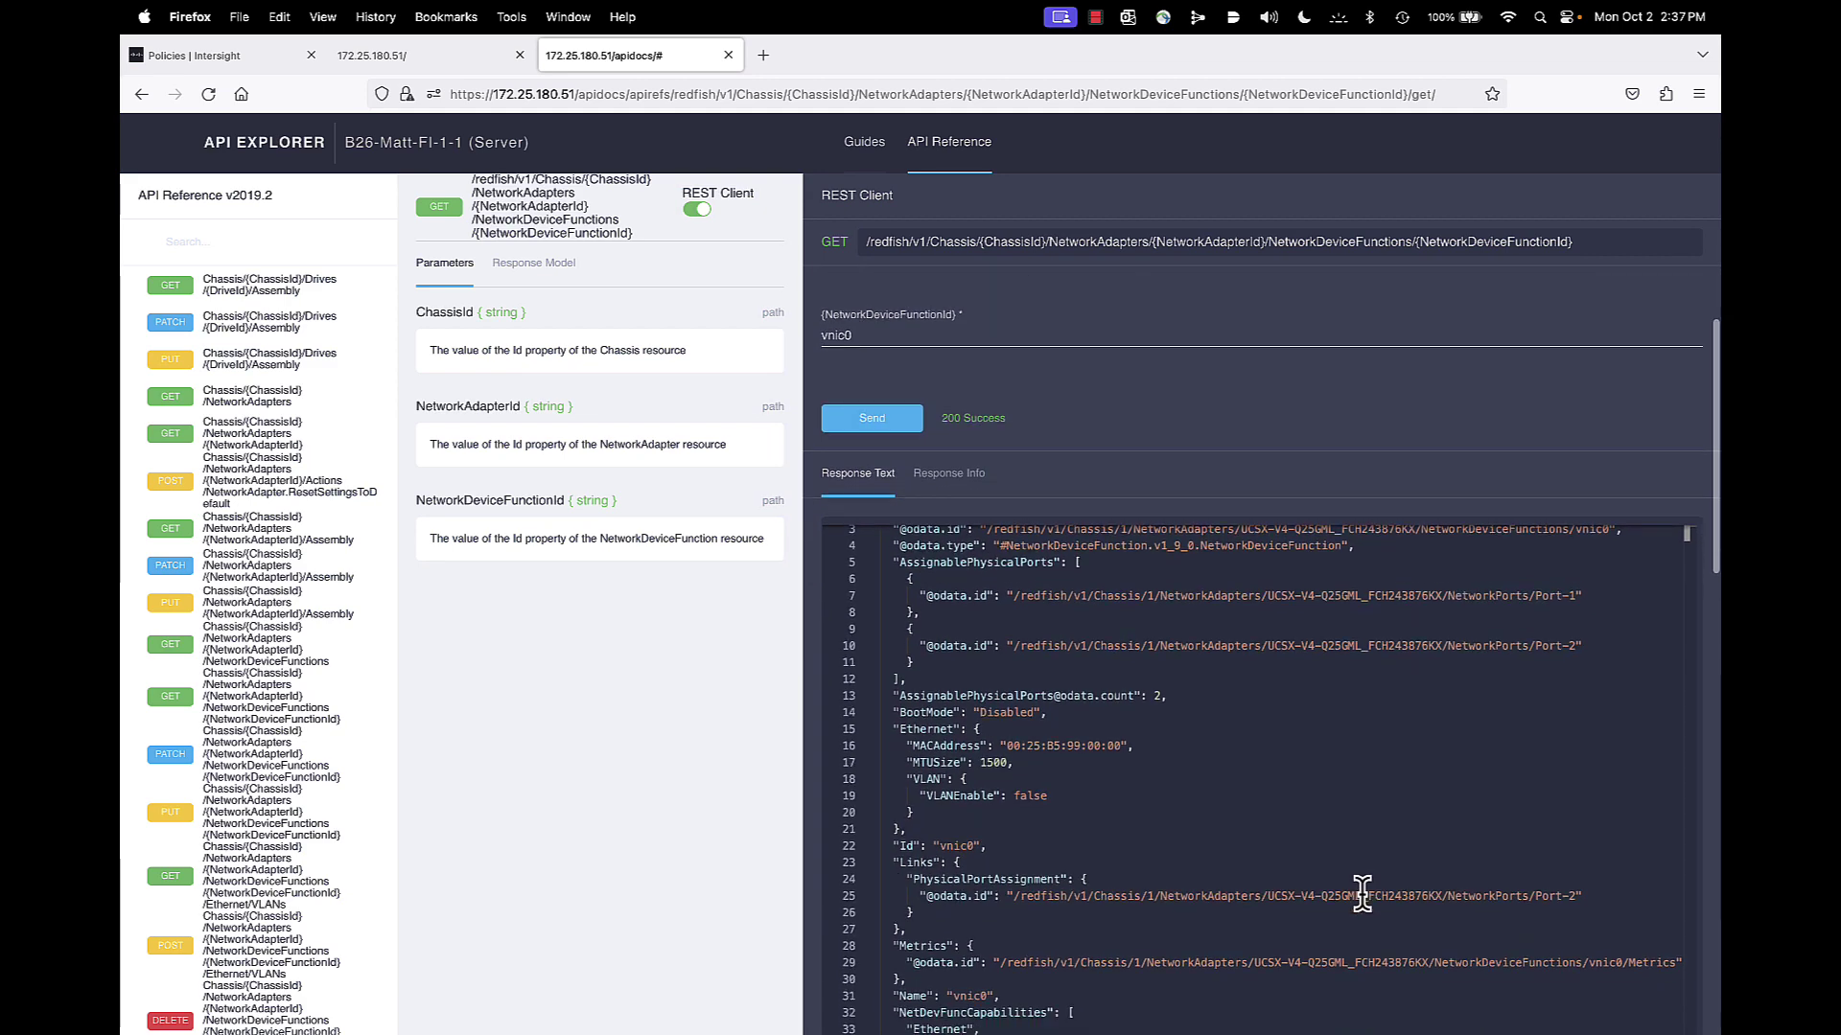
{"action": "scroll", "coordinate": [1362, 892], "scroll_direction": "down", "scroll_amount": 5}
{"action": "scroll", "coordinate": [1375, 866], "scroll_direction": "down", "scroll_amount": 5}
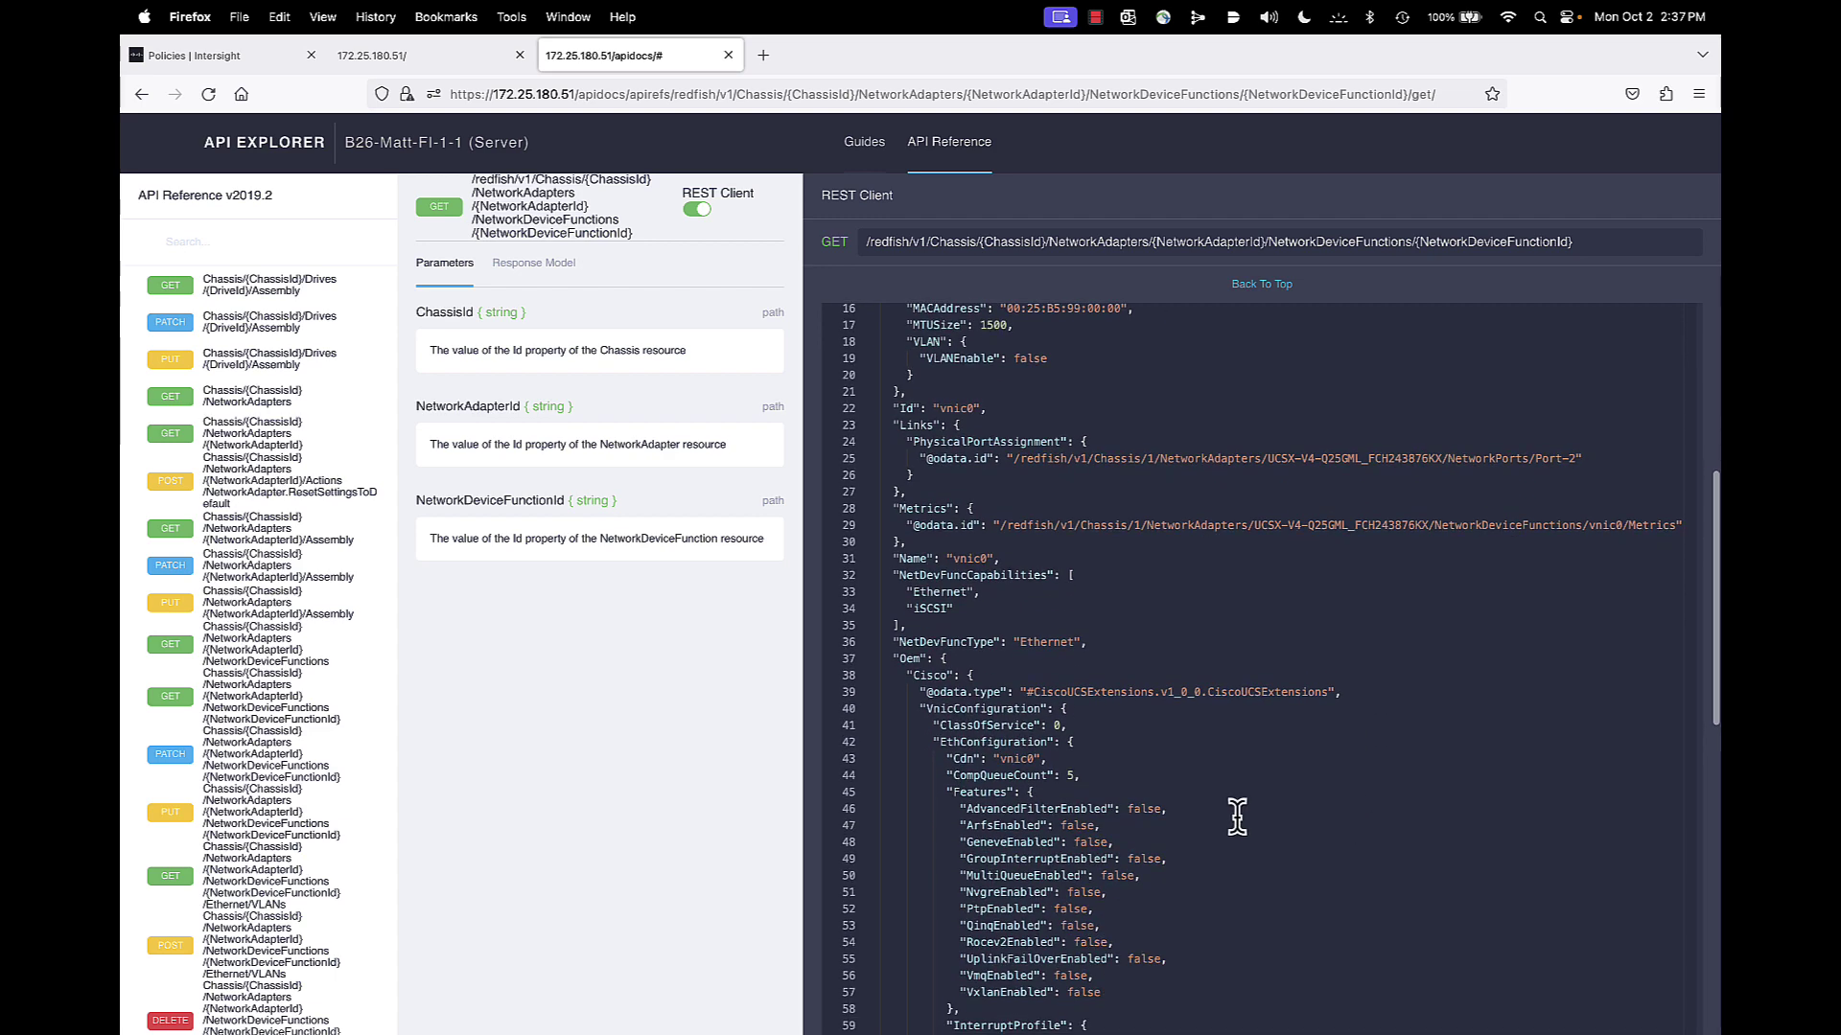